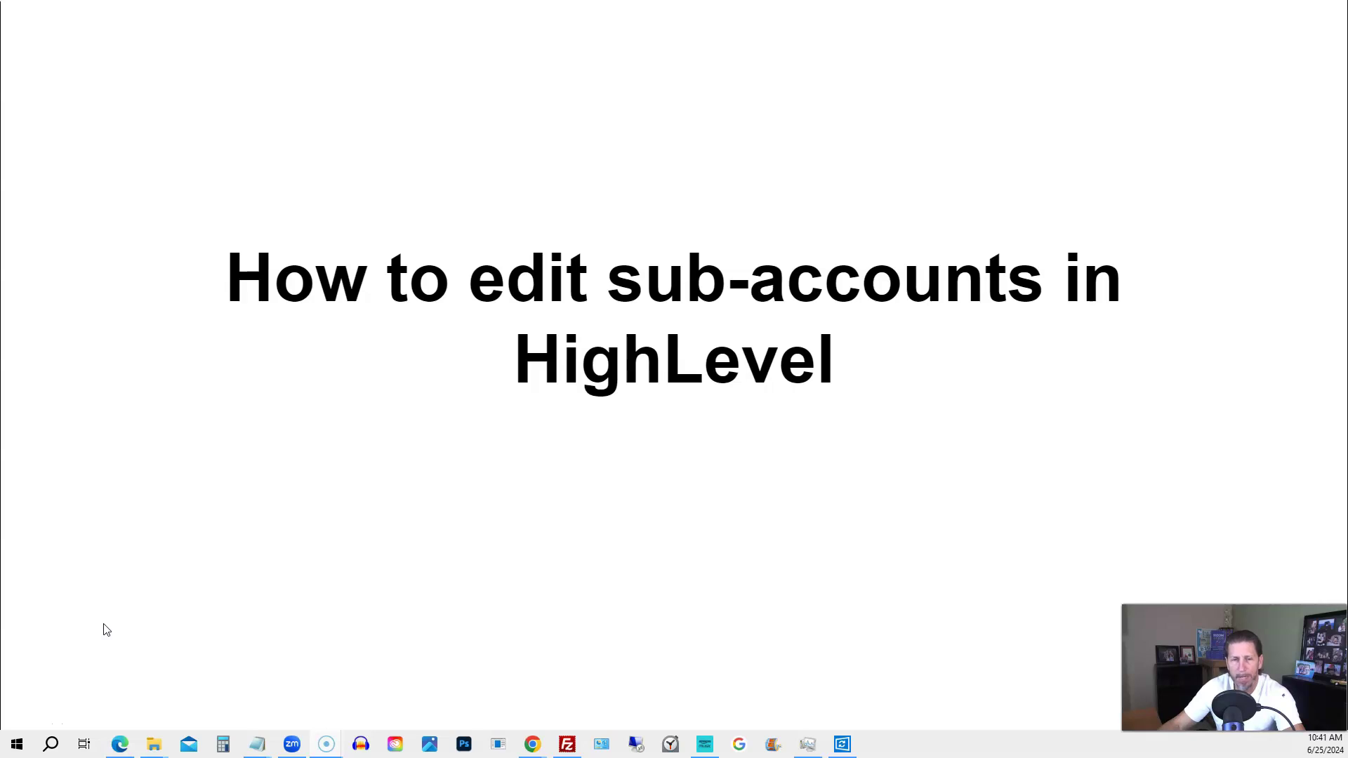
Advance the deck to slide 2, '3 Questions I'll be Answering in this Video'
{"action": "left_click", "coordinate": [104, 627]}
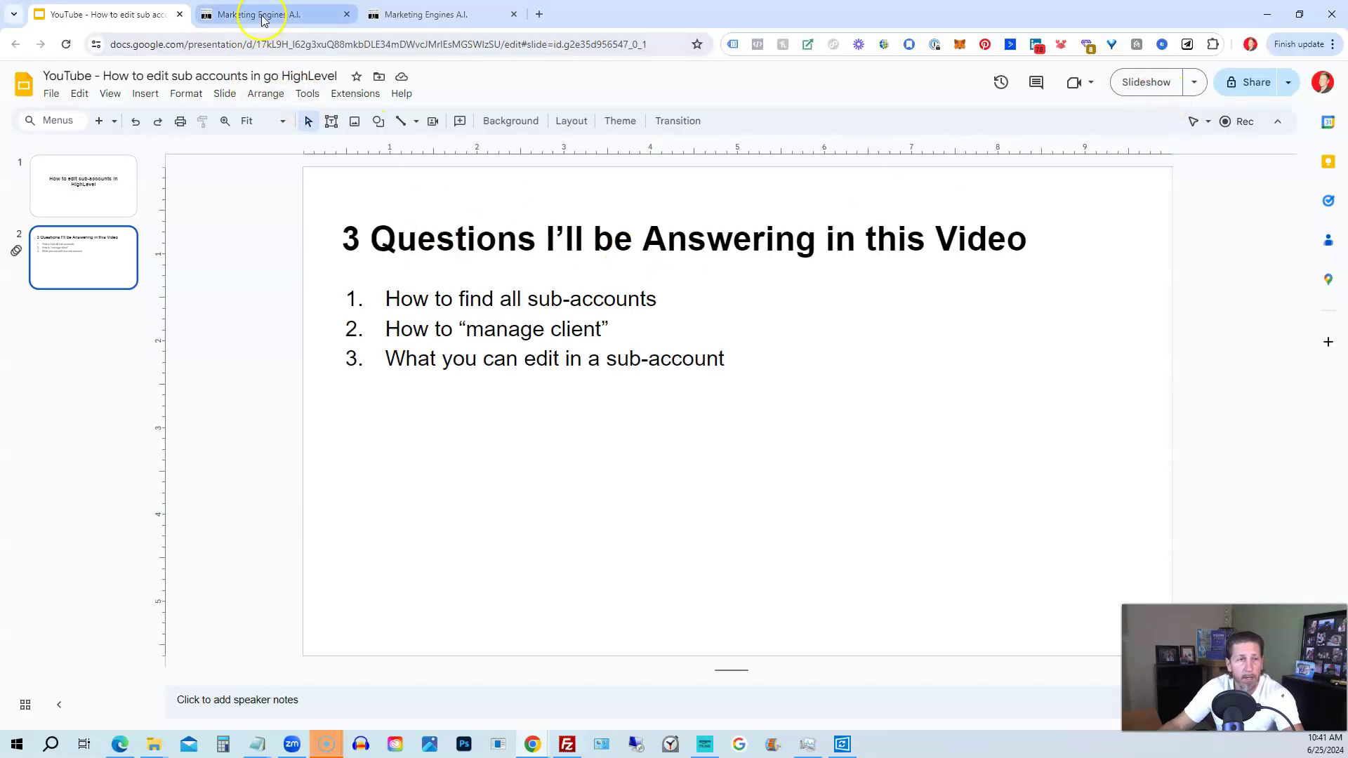
Go to the Marketing Engines Sub-Accounts list and open the A.I. Agency Insiders options menu
{"action": "left_click", "coordinate": [262, 16]}
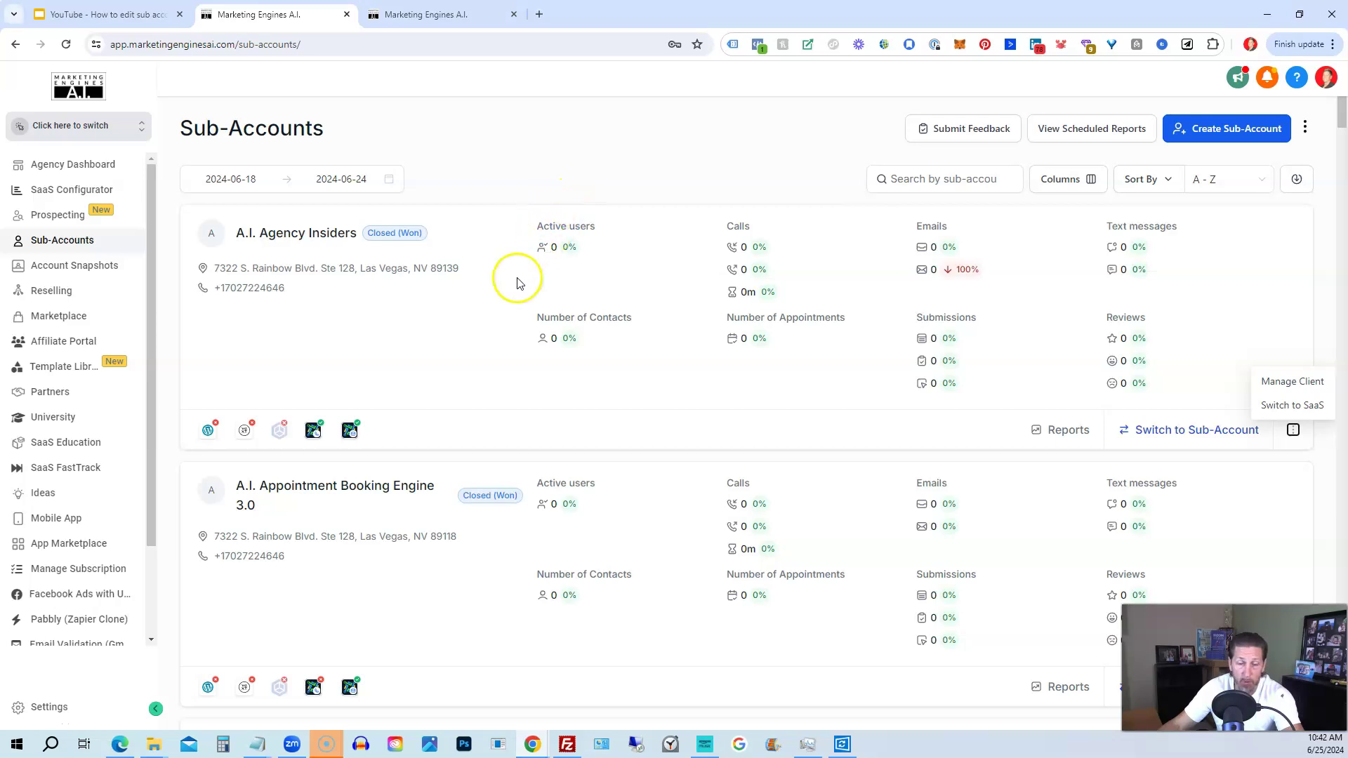
{"action": "scroll", "coordinate": [515, 287], "scroll_direction": "down", "scroll_amount": 2}
{"action": "scroll", "coordinate": [514, 287], "scroll_direction": "down", "scroll_amount": 8}
{"action": "scroll", "coordinate": [514, 286], "scroll_direction": "down", "scroll_amount": 5}
{"action": "scroll", "coordinate": [514, 287], "scroll_direction": "up", "scroll_amount": 5}
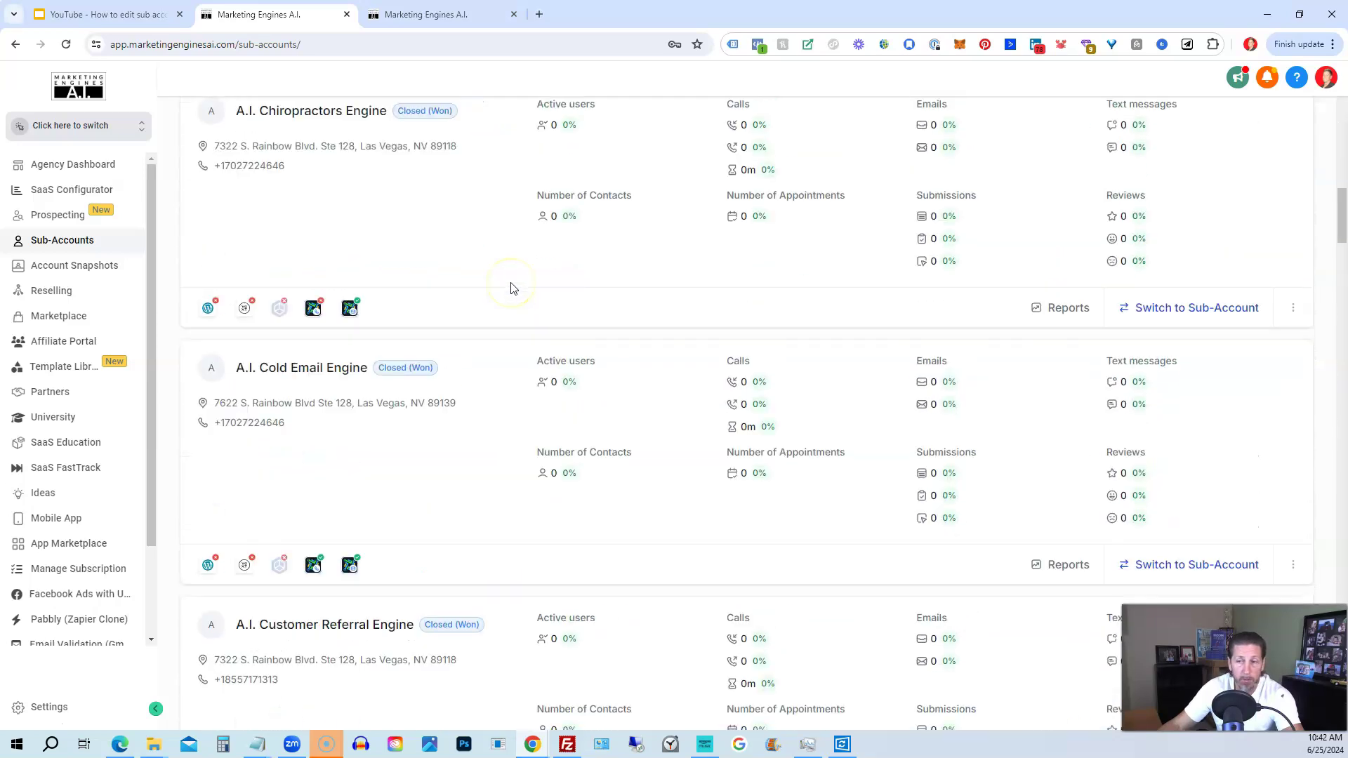
{"action": "scroll", "coordinate": [512, 288], "scroll_direction": "up", "scroll_amount": 3}
{"action": "scroll", "coordinate": [510, 287], "scroll_direction": "up", "scroll_amount": 3}
{"action": "scroll", "coordinate": [510, 288], "scroll_direction": "up", "scroll_amount": 2}
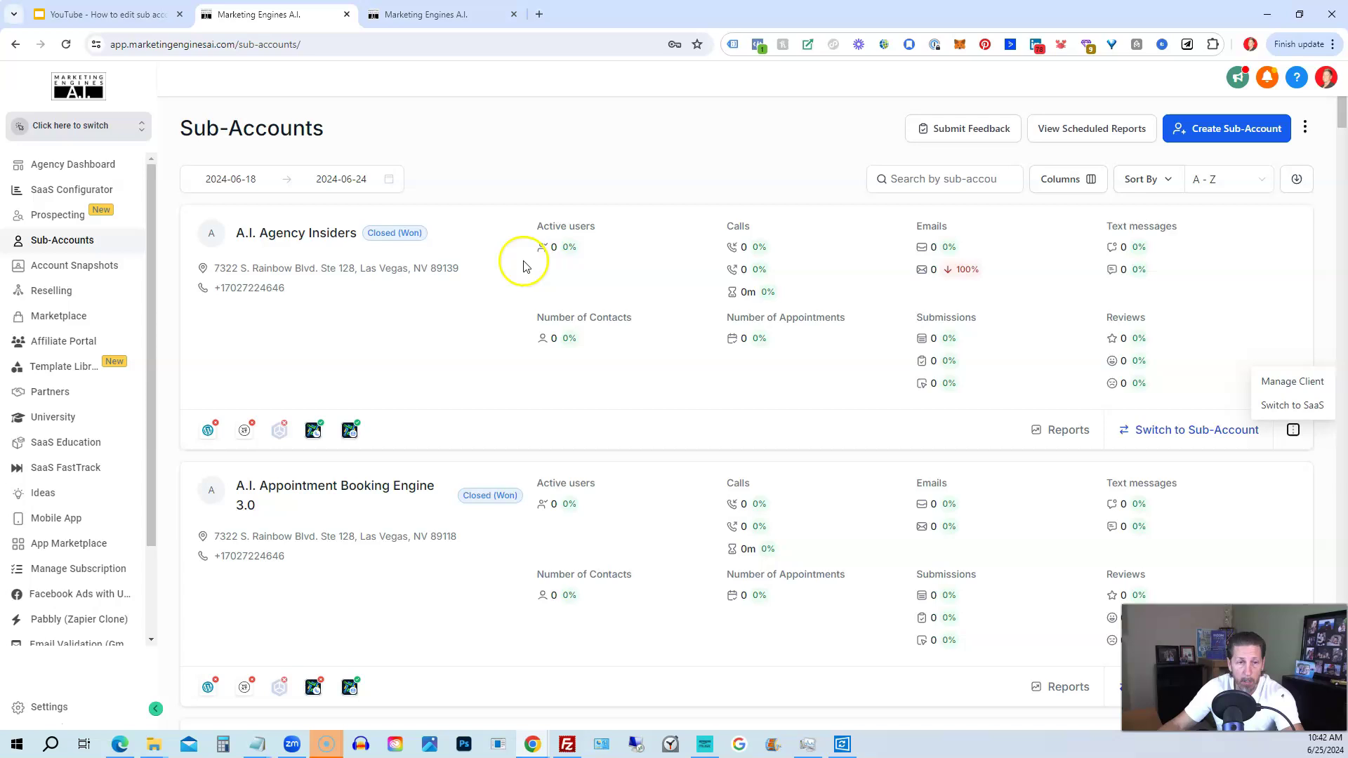
{"action": "left_click", "coordinate": [924, 179]}
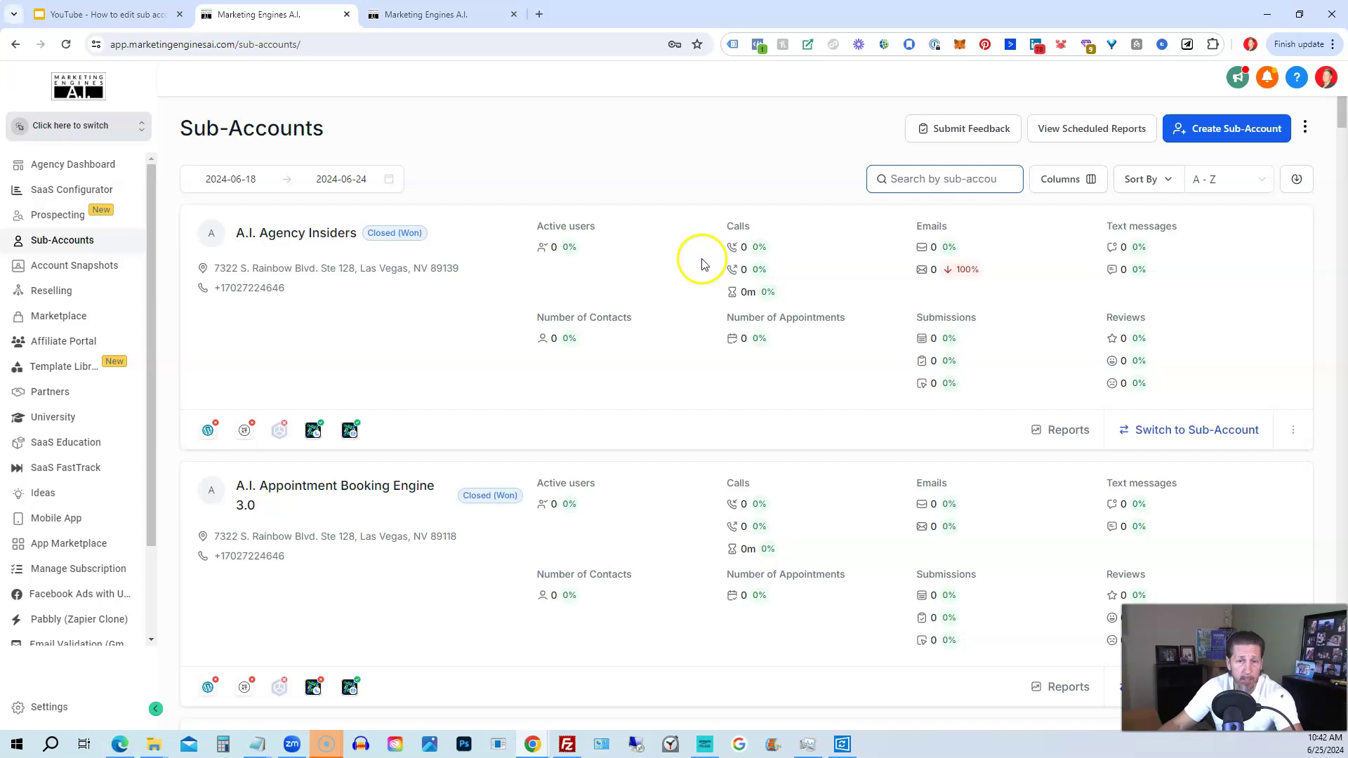
{"action": "left_click", "coordinate": [1292, 431]}
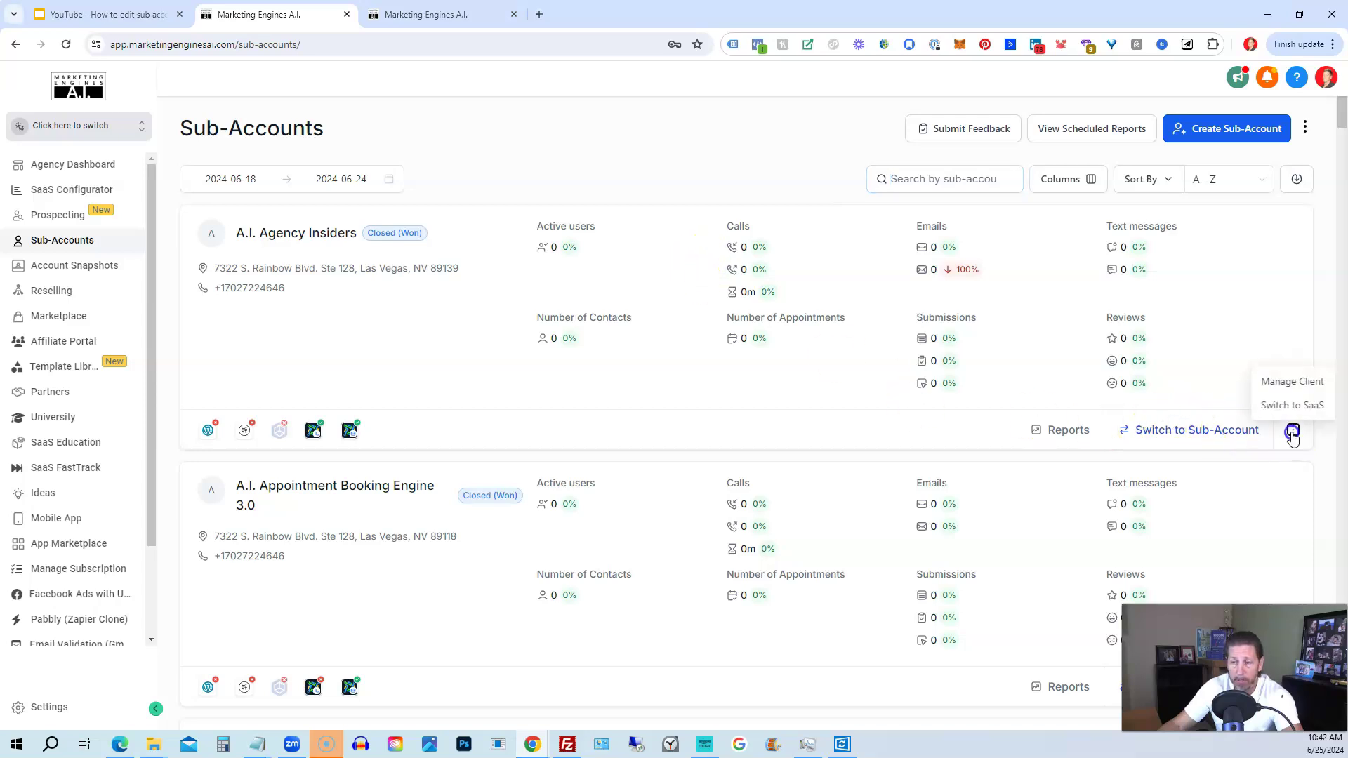
Open Manage Client for A.I. Agency Insiders and review its General info and Social Profiles fields
{"action": "left_click", "coordinate": [1291, 383]}
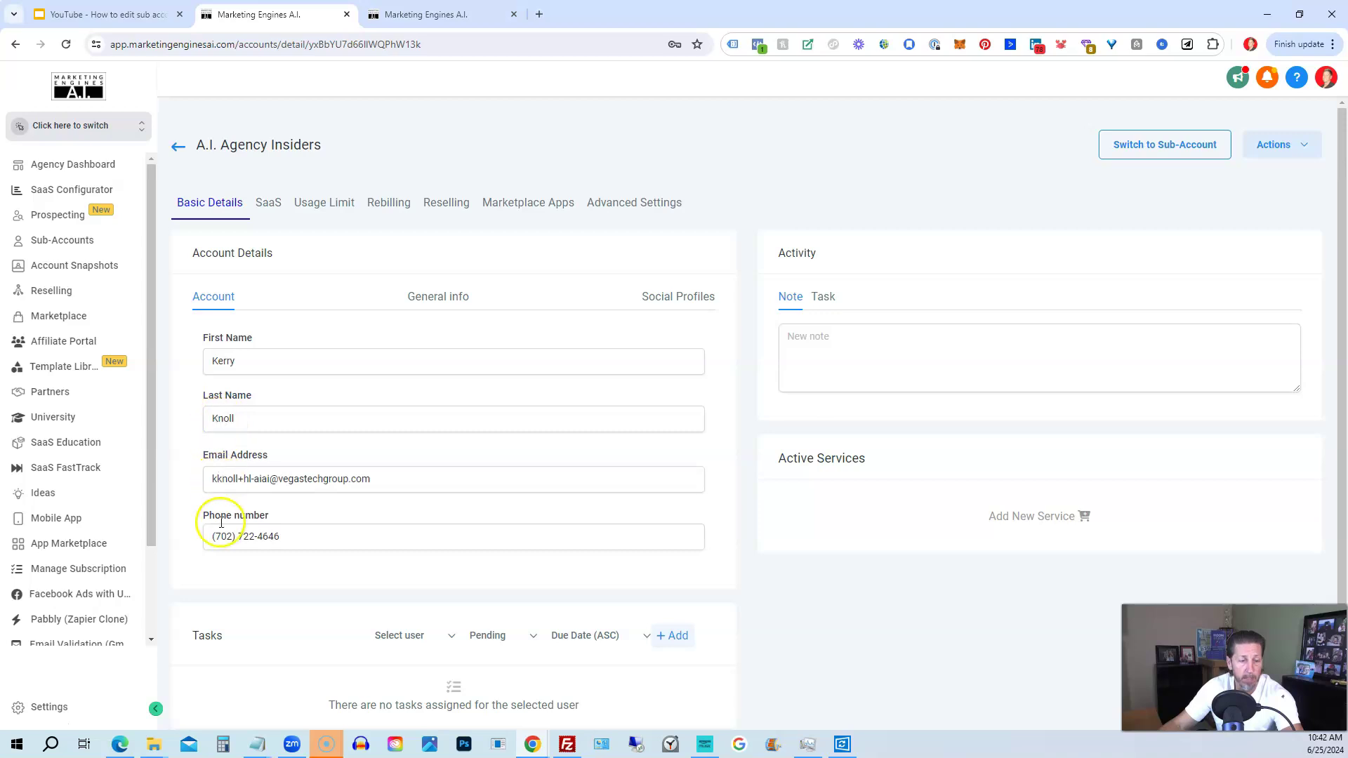
{"action": "left_click", "coordinate": [440, 299]}
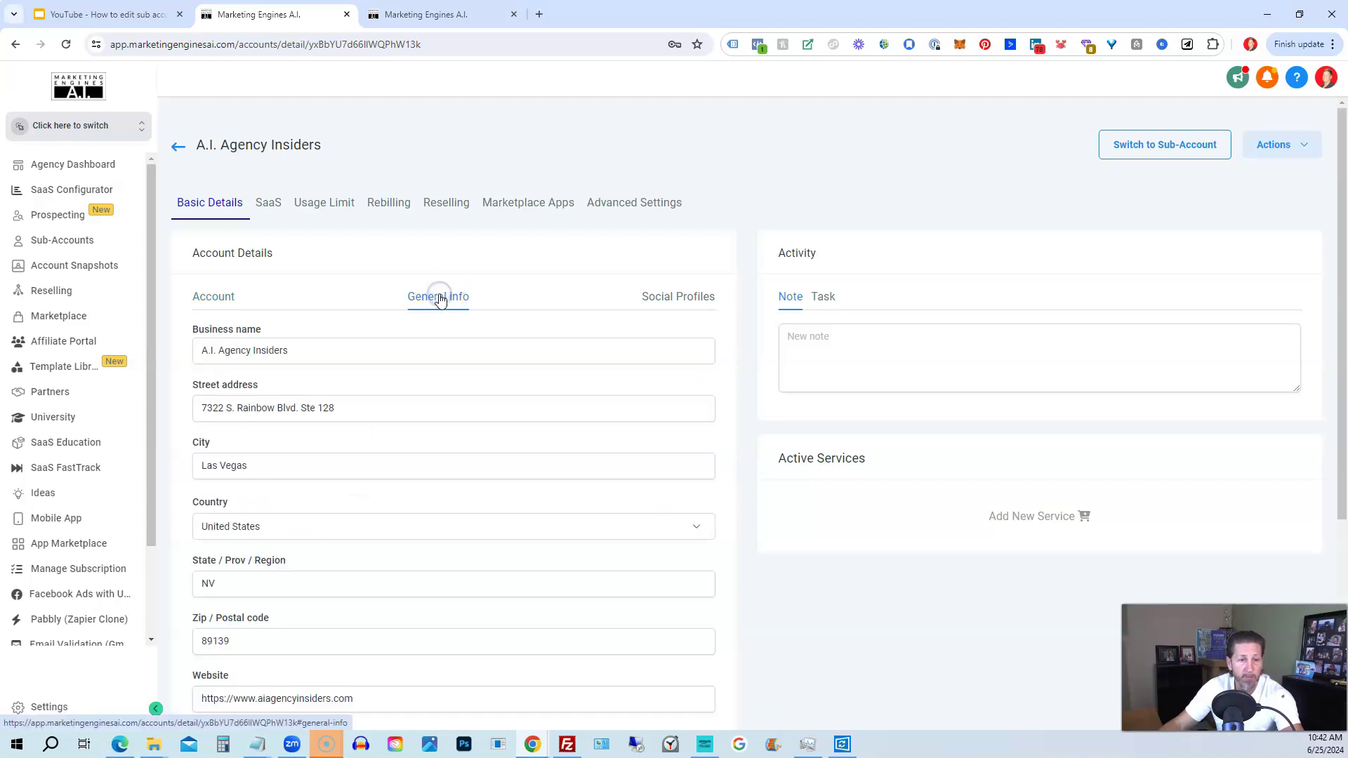
{"action": "scroll", "coordinate": [216, 411], "scroll_direction": "down", "scroll_amount": 1}
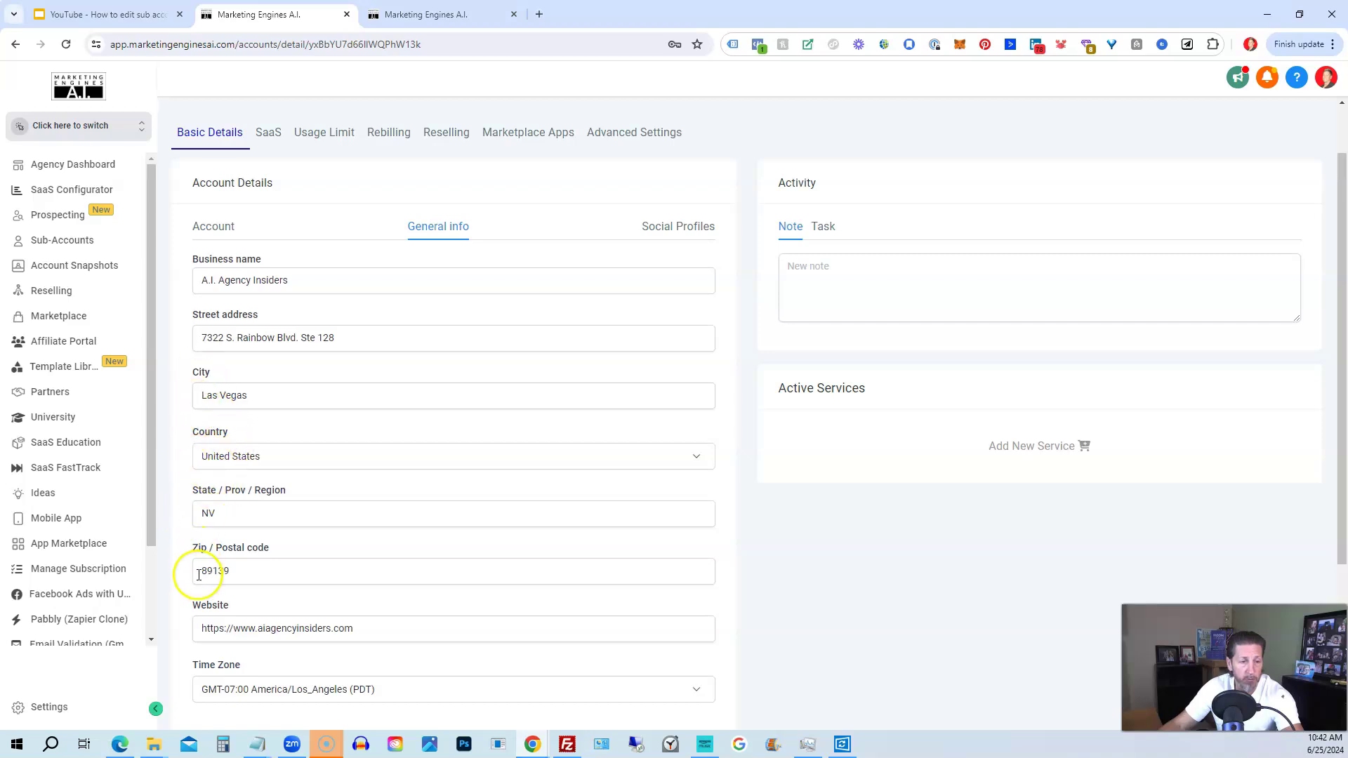
{"action": "scroll", "coordinate": [190, 621], "scroll_direction": "down", "scroll_amount": 1}
{"action": "scroll", "coordinate": [202, 602], "scroll_direction": "down", "scroll_amount": 1}
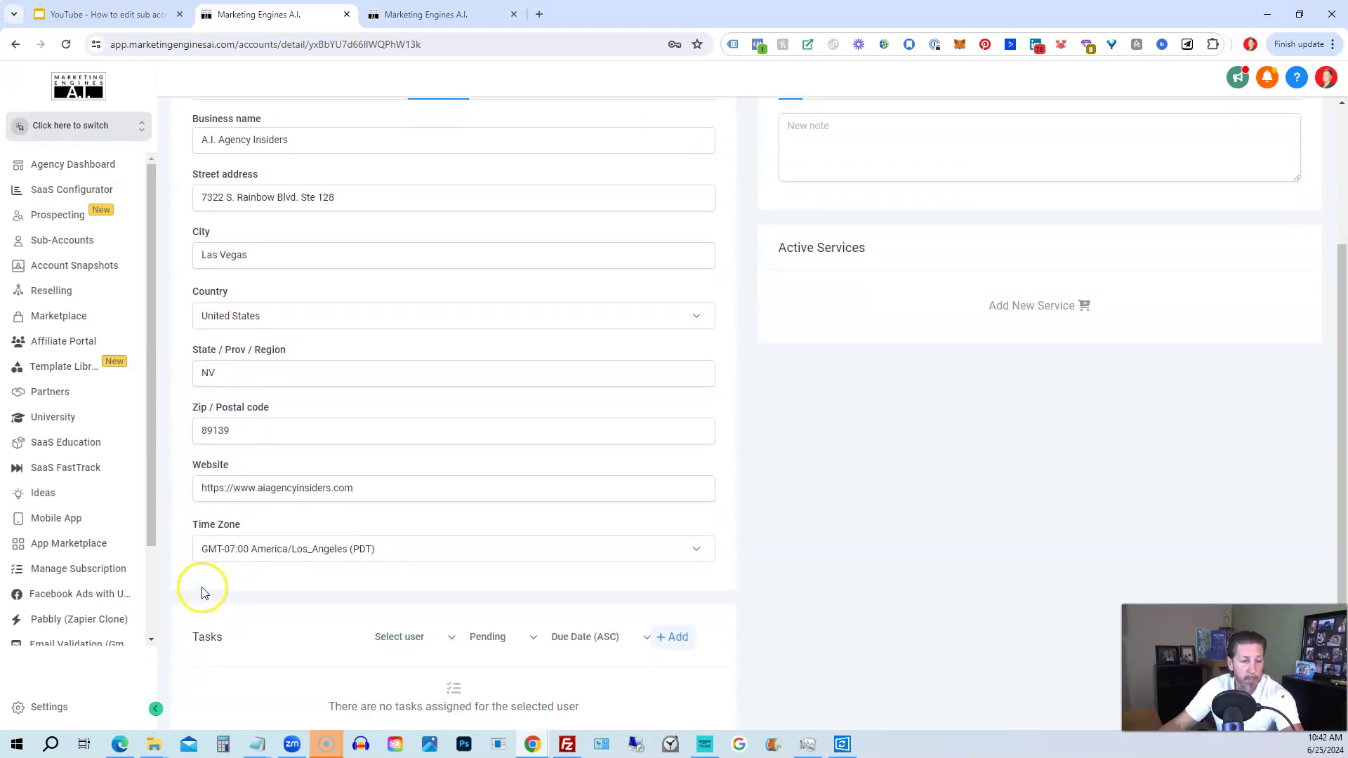
{"action": "scroll", "coordinate": [317, 507], "scroll_direction": "up", "scroll_amount": 3}
{"action": "left_click", "coordinate": [669, 296]}
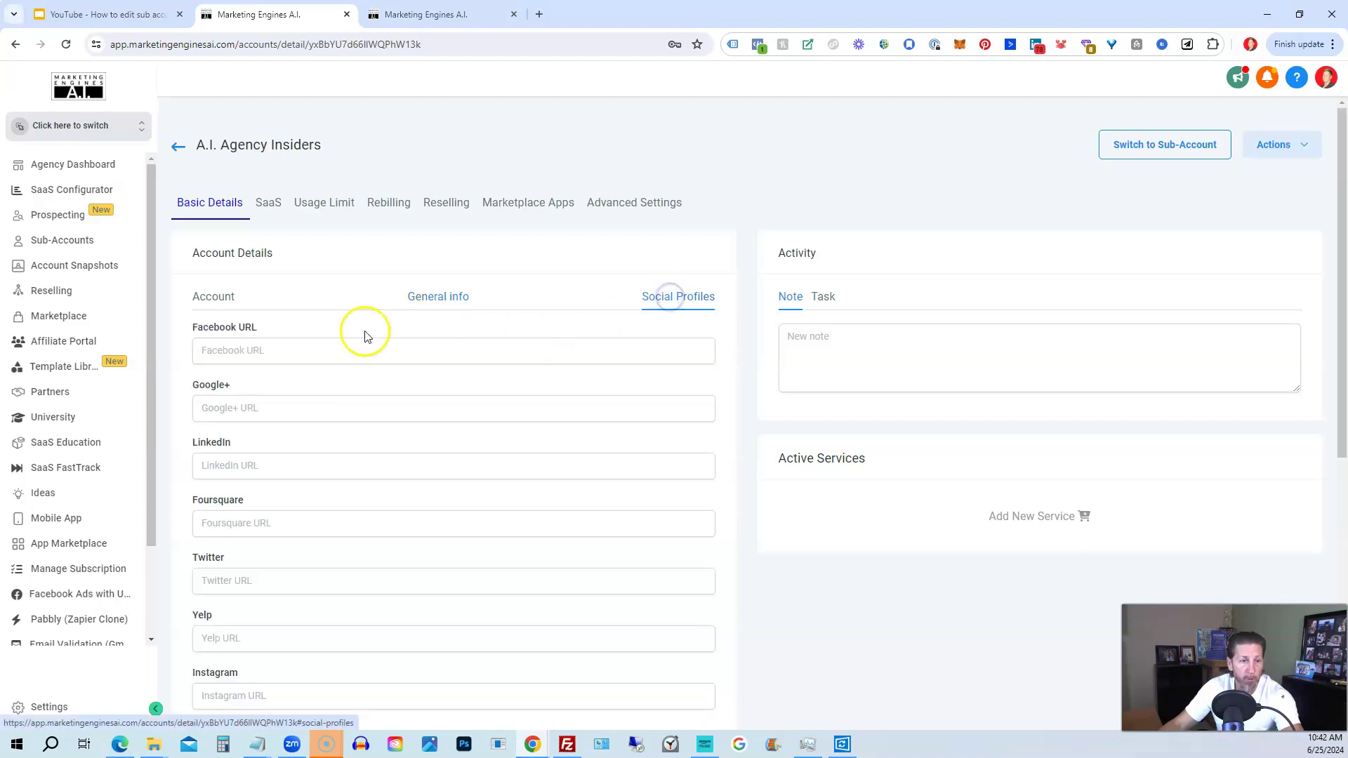
{"action": "scroll", "coordinate": [221, 316], "scroll_direction": "down", "scroll_amount": 1}
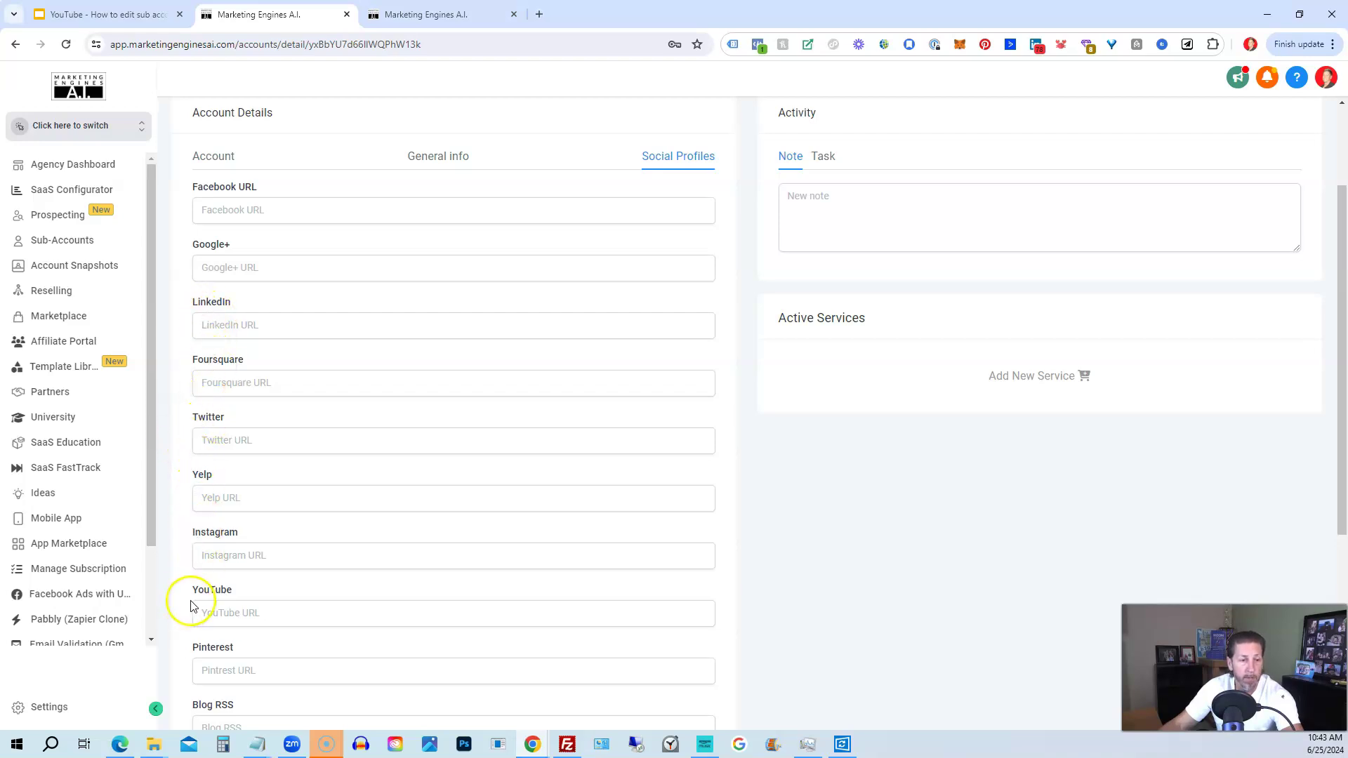
{"action": "scroll", "coordinate": [201, 590], "scroll_direction": "down", "scroll_amount": 1}
{"action": "scroll", "coordinate": [202, 593], "scroll_direction": "down", "scroll_amount": 2}
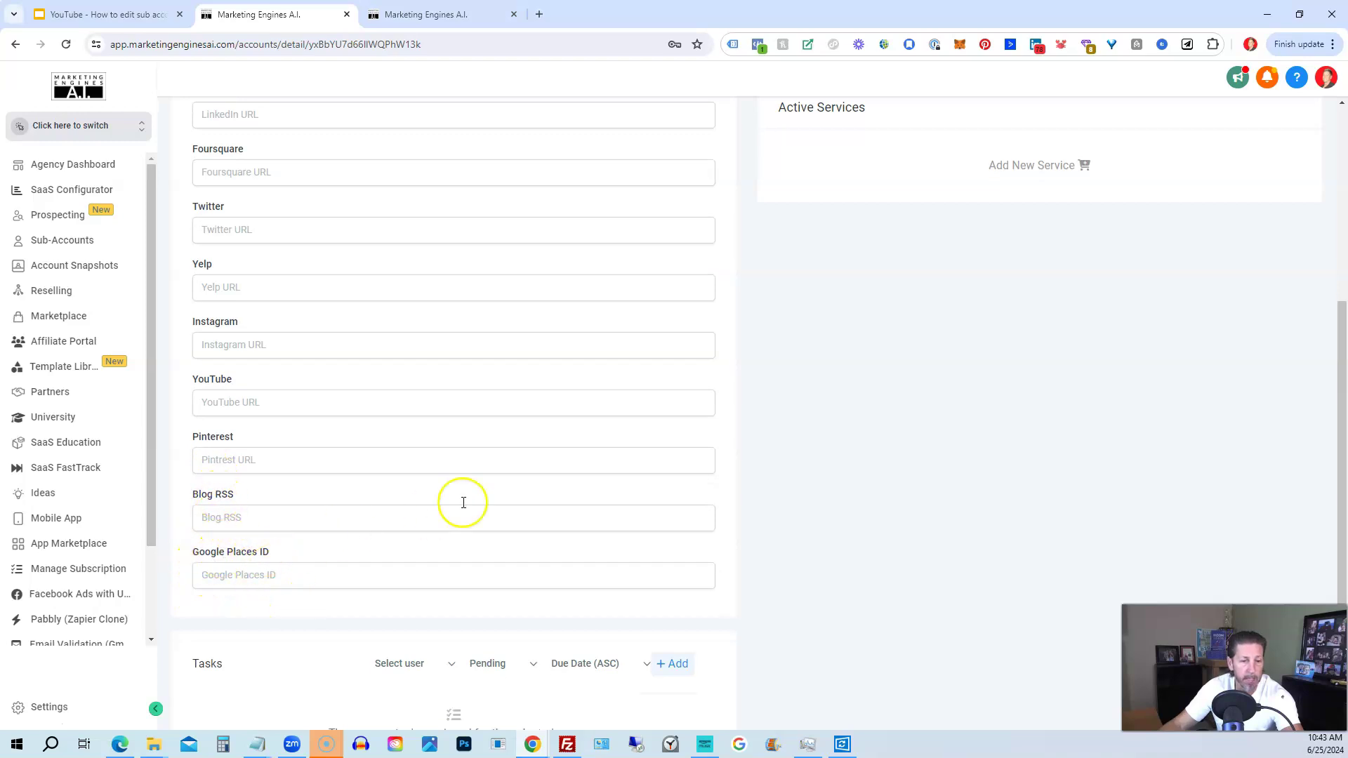
{"action": "scroll", "coordinate": [463, 503], "scroll_direction": "up", "scroll_amount": 5}
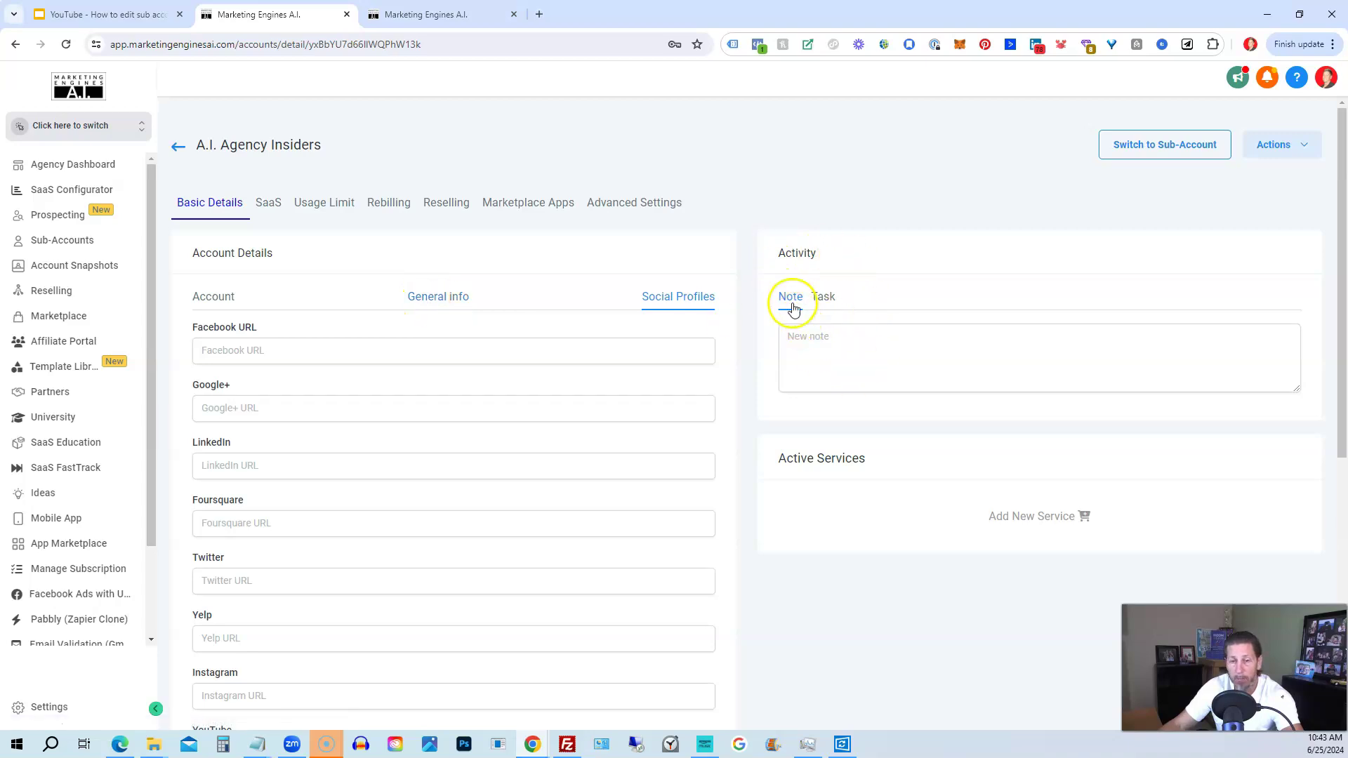
Show the Task form with title, description, assignee and due date fields
{"action": "left_click", "coordinate": [832, 310]}
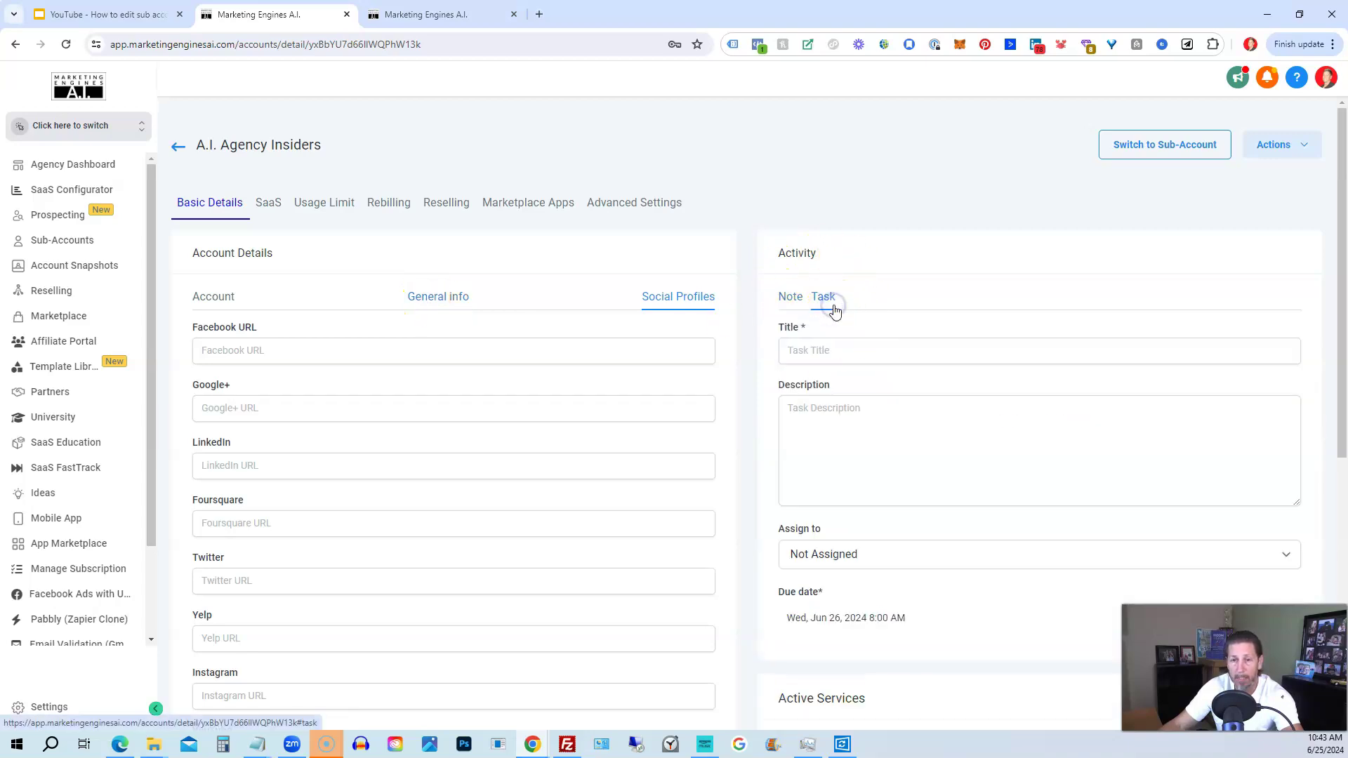
{"action": "scroll", "coordinate": [824, 569], "scroll_direction": "down", "scroll_amount": 1}
{"action": "scroll", "coordinate": [836, 427], "scroll_direction": "down", "scroll_amount": 1}
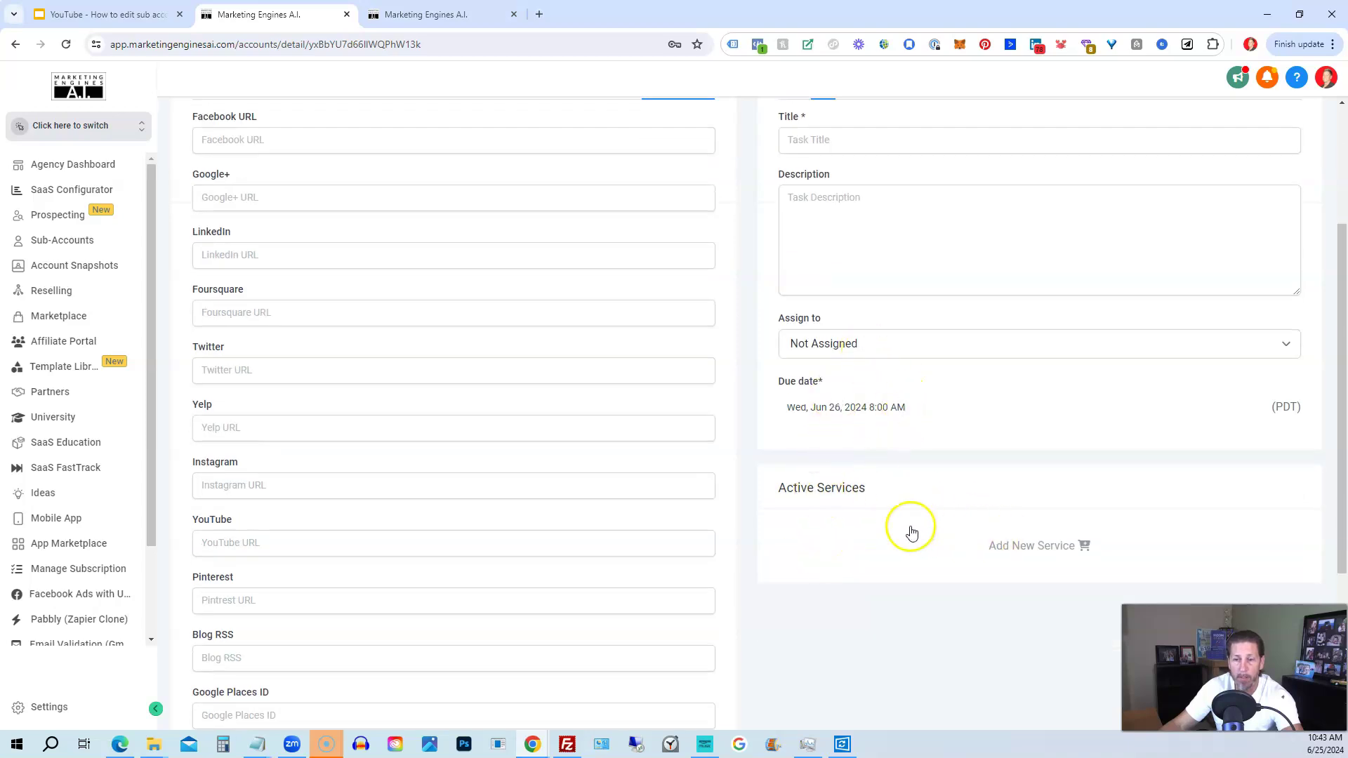
{"action": "scroll", "coordinate": [843, 463], "scroll_direction": "down", "scroll_amount": 3}
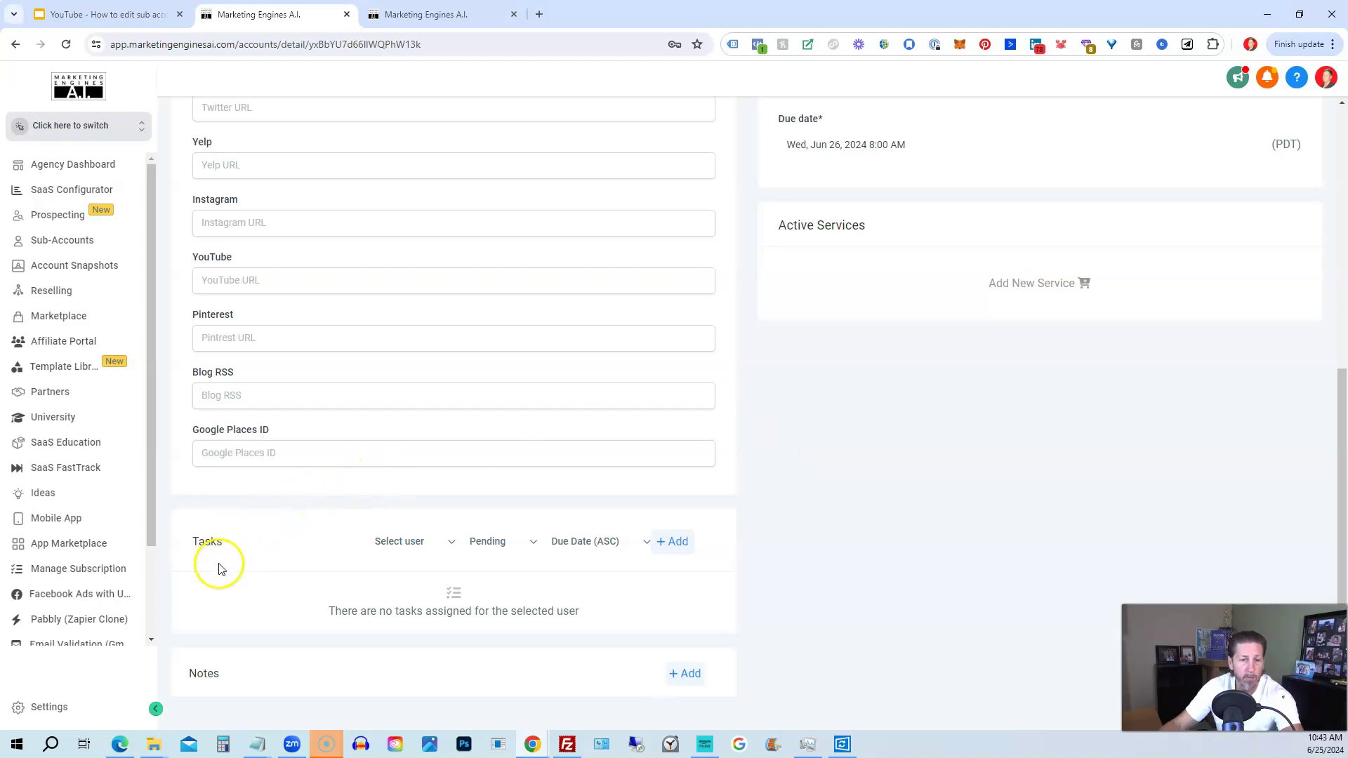
{"action": "scroll", "coordinate": [337, 556], "scroll_direction": "up", "scroll_amount": 5}
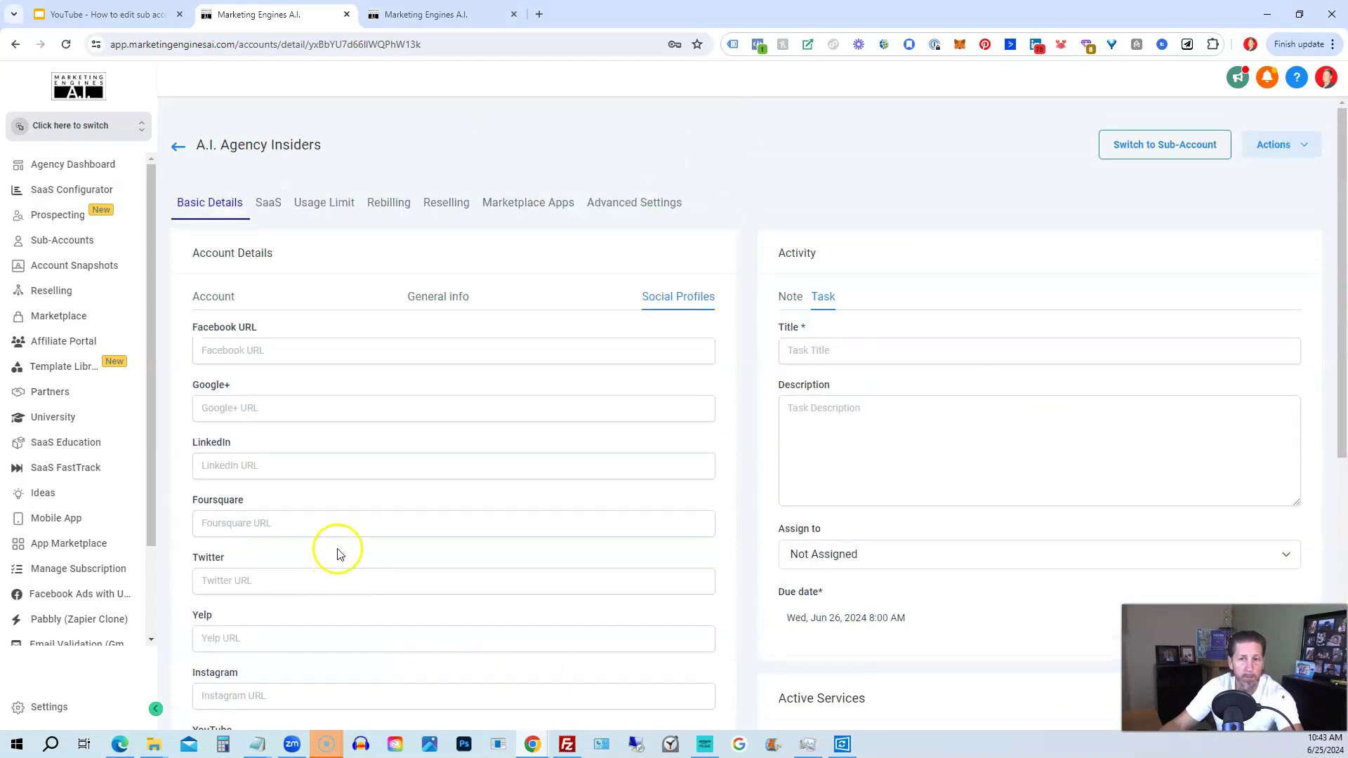
Under SaaS > Usage Limit, toggle User and Contact Limit on and off, leaving both Unlimited
{"action": "left_click", "coordinate": [269, 206]}
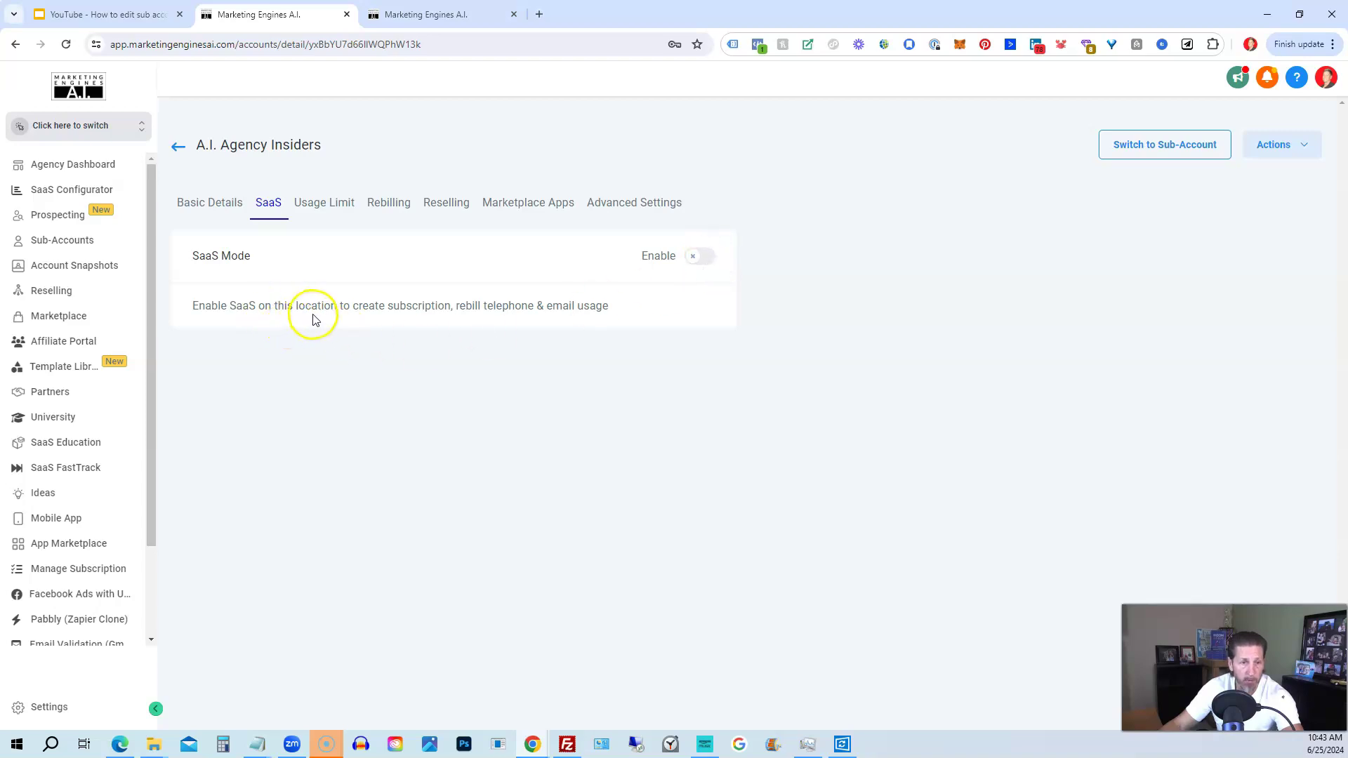
{"action": "left_click", "coordinate": [330, 208]}
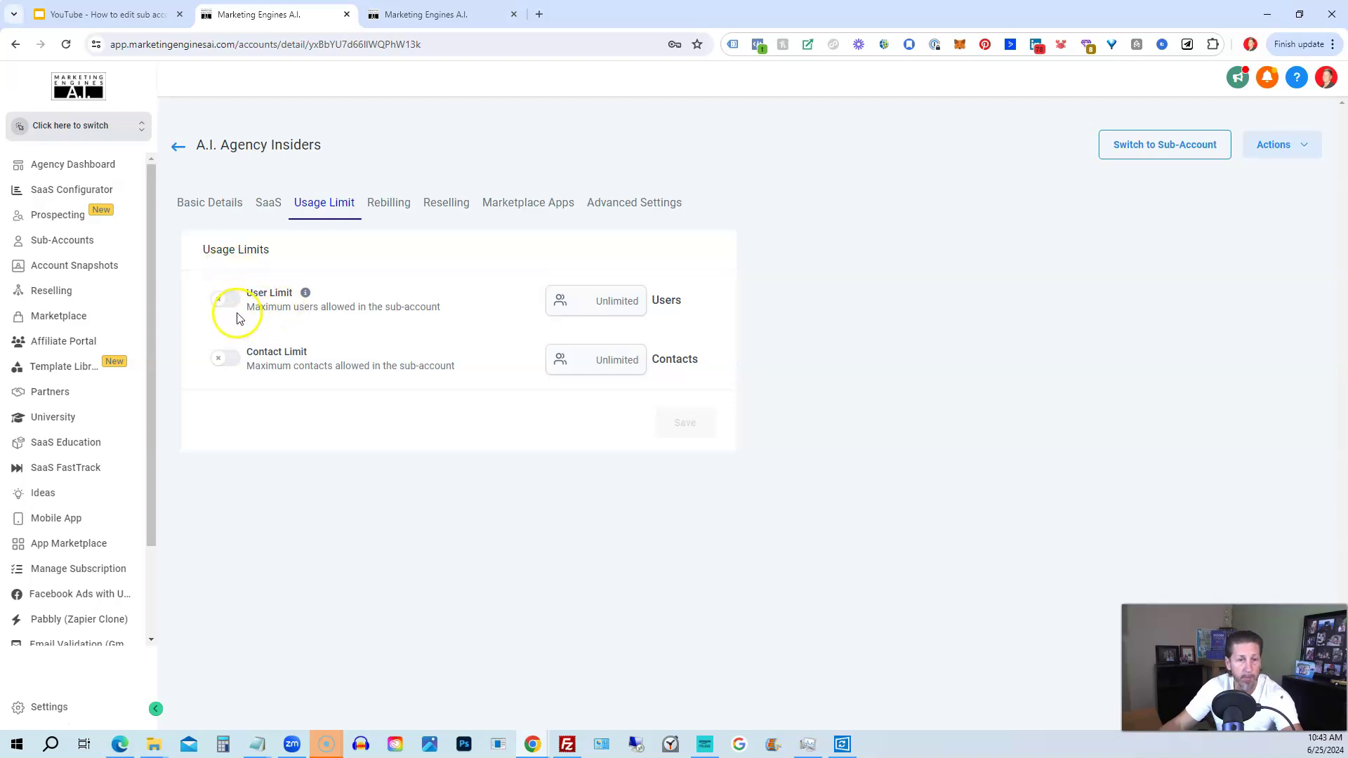
{"action": "left_click", "coordinate": [232, 301]}
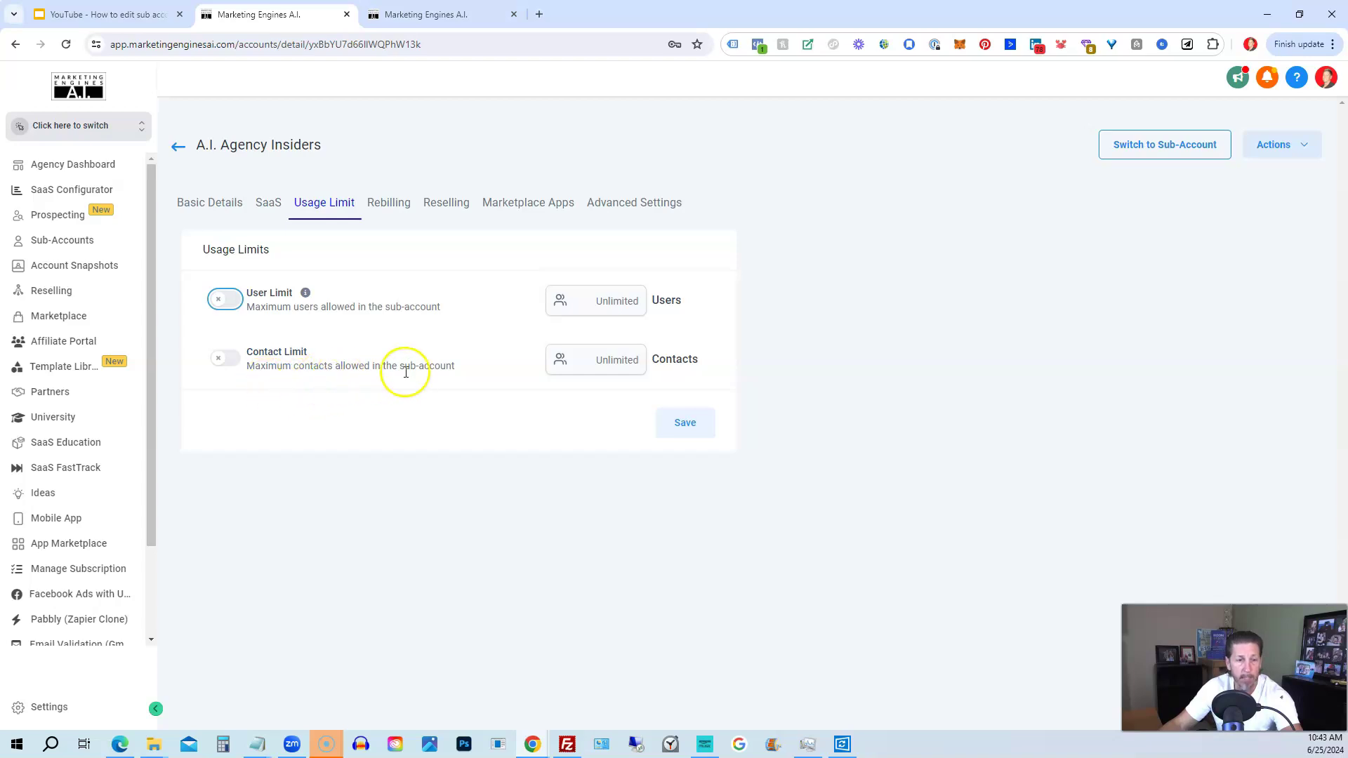
{"action": "left_click", "coordinate": [226, 358]}
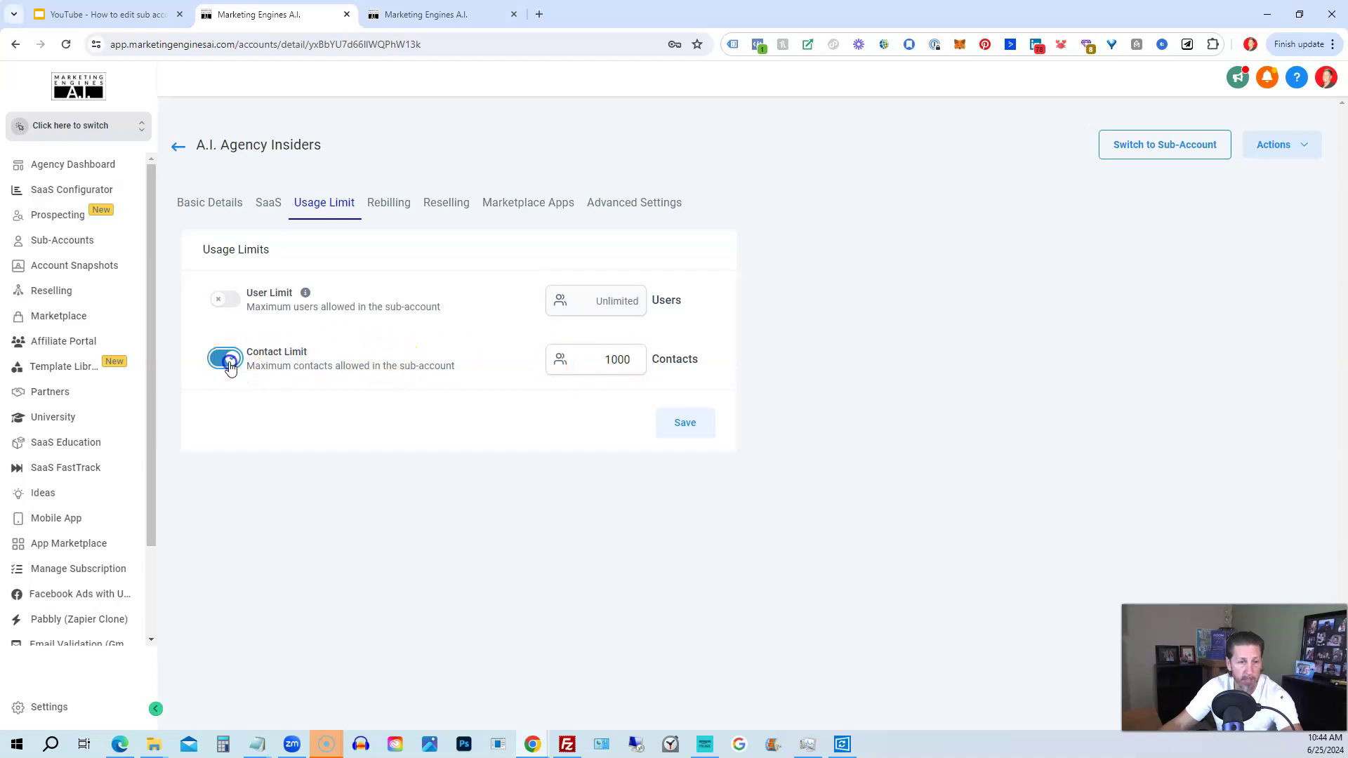
{"action": "left_click", "coordinate": [684, 421]}
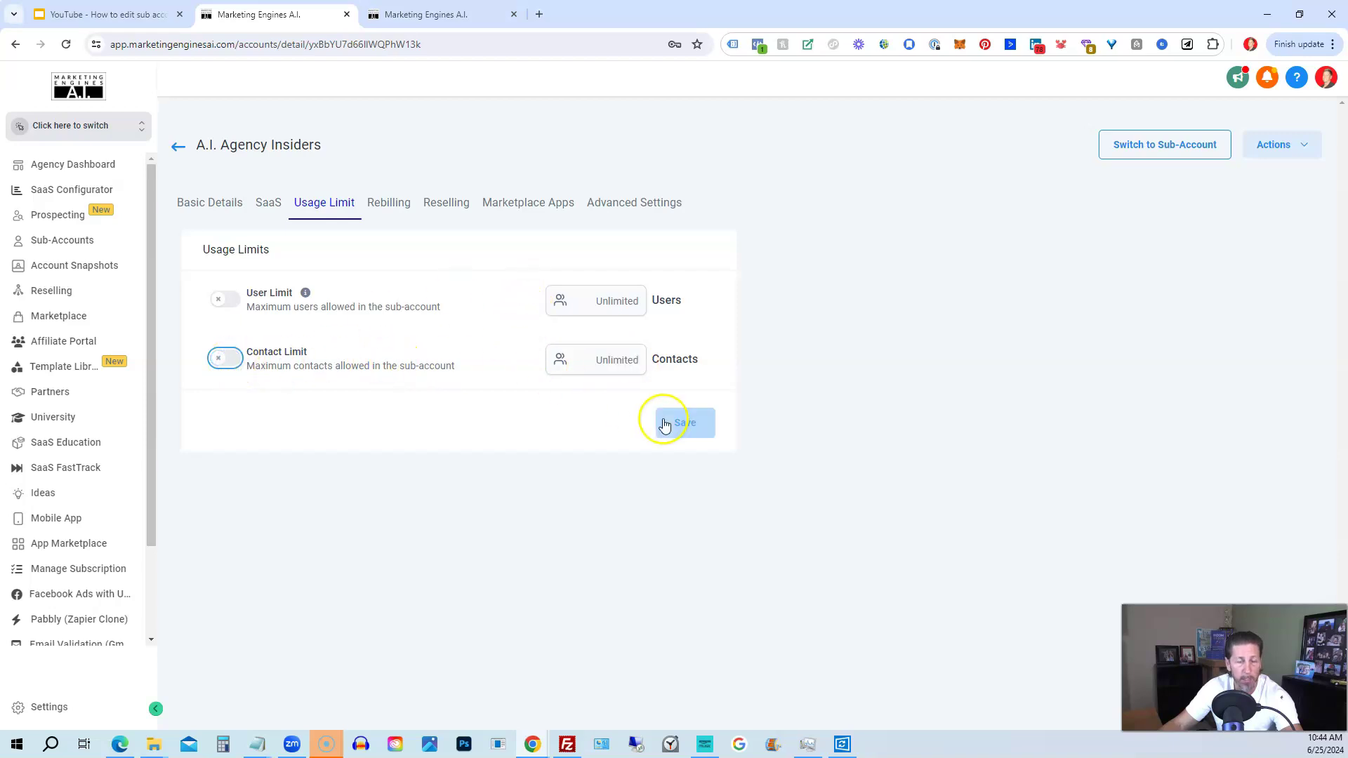
Show Dedicated IP rebilling at 1.7x markup with $41.3 monthly profit
{"action": "left_click", "coordinate": [396, 206]}
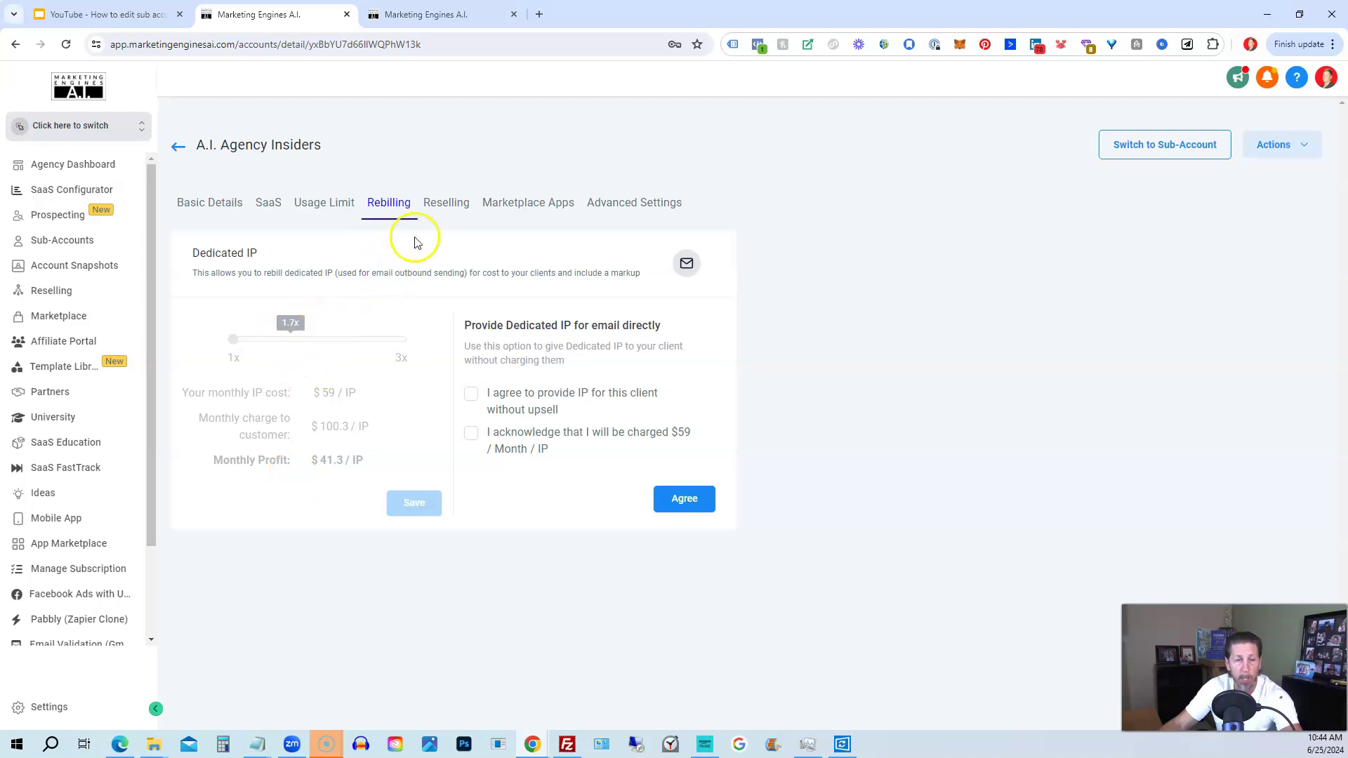
Show the Reselling offers, including Conversation AI resold at $99 for $50 profit
{"action": "left_click", "coordinate": [447, 206]}
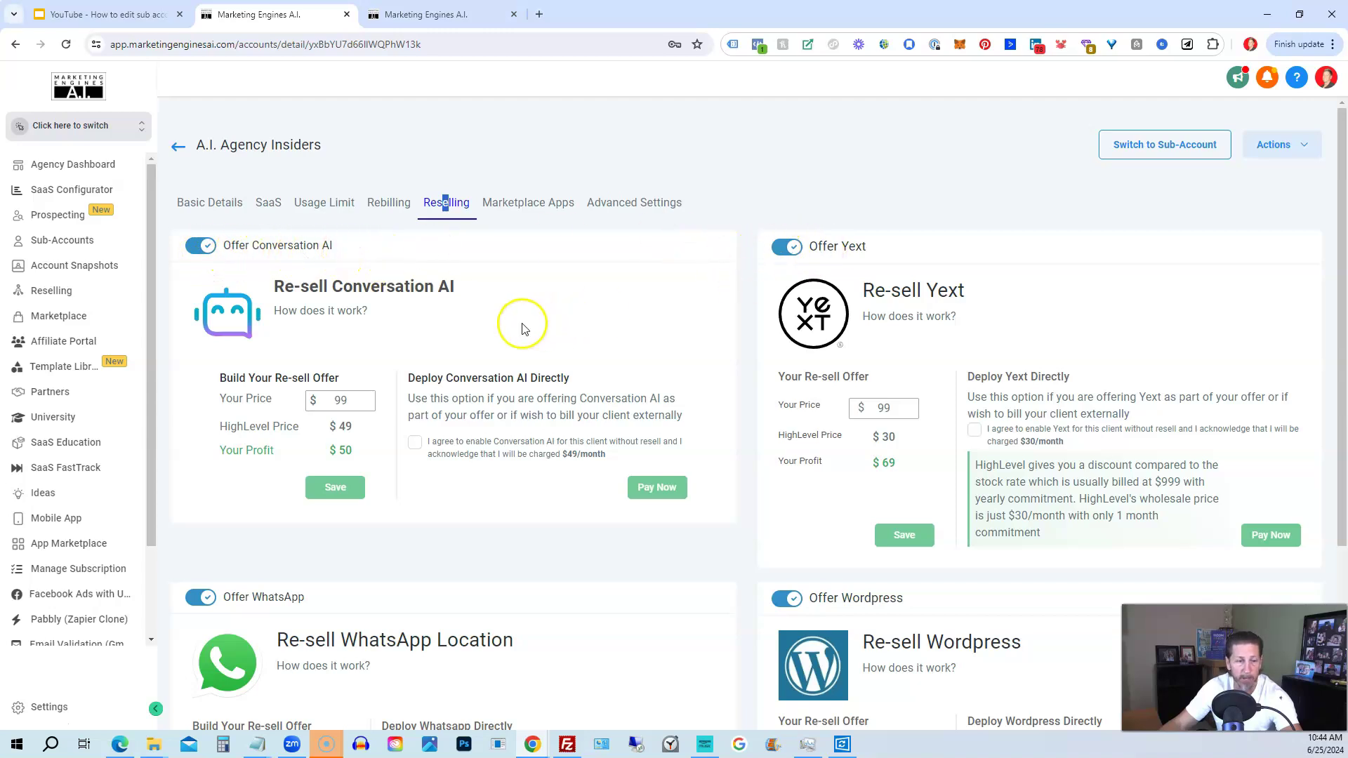
{"action": "scroll", "coordinate": [496, 337], "scroll_direction": "down", "scroll_amount": 2}
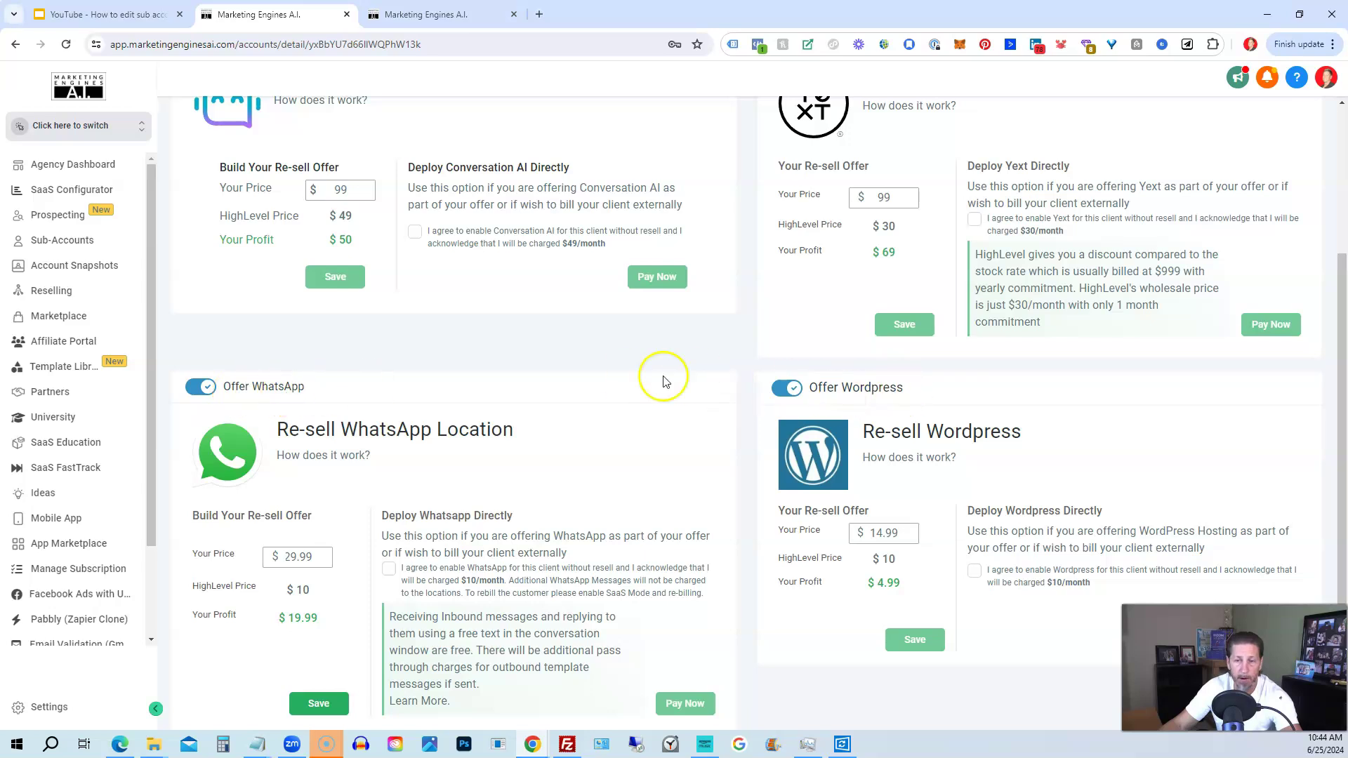
{"action": "scroll", "coordinate": [590, 380], "scroll_direction": "down", "scroll_amount": 1}
{"action": "scroll", "coordinate": [519, 377], "scroll_direction": "up", "scroll_amount": 2}
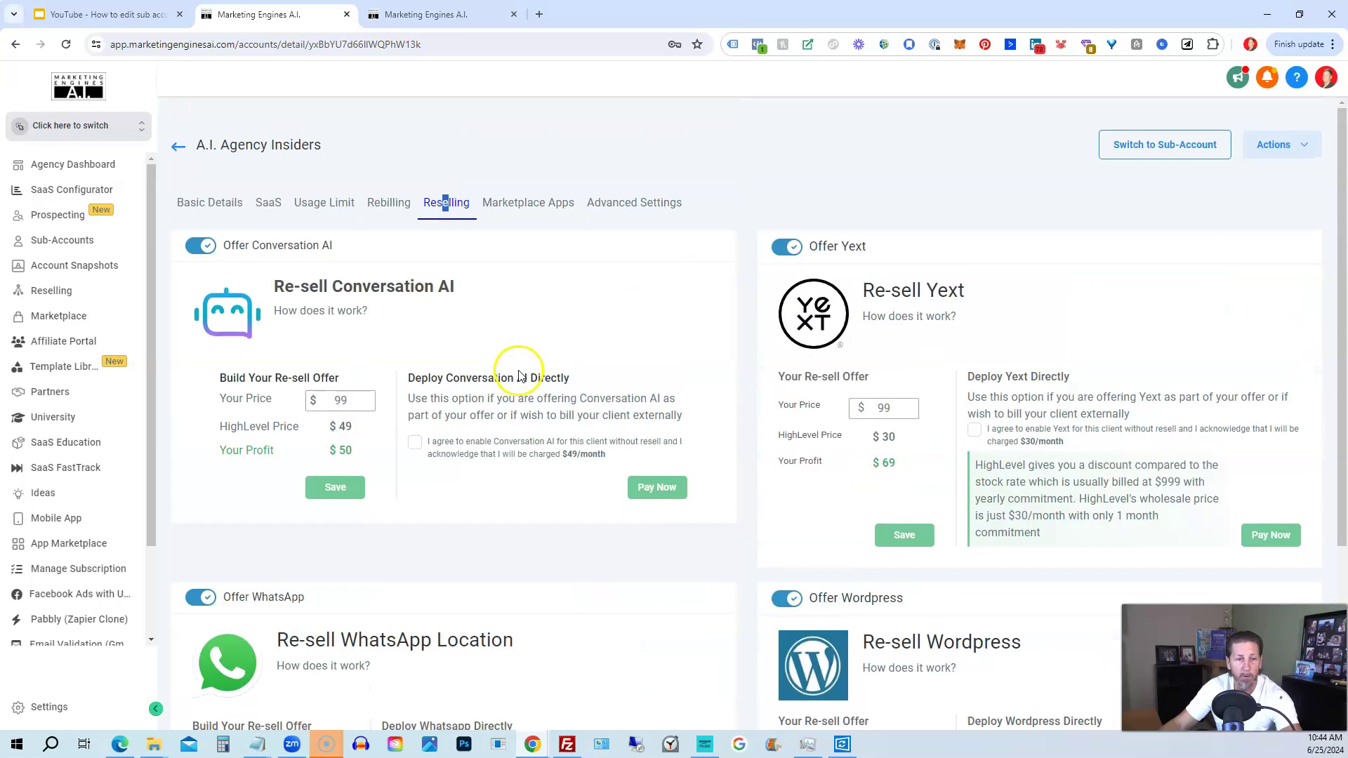
{"action": "scroll", "coordinate": [520, 298], "scroll_direction": "down", "scroll_amount": 1}
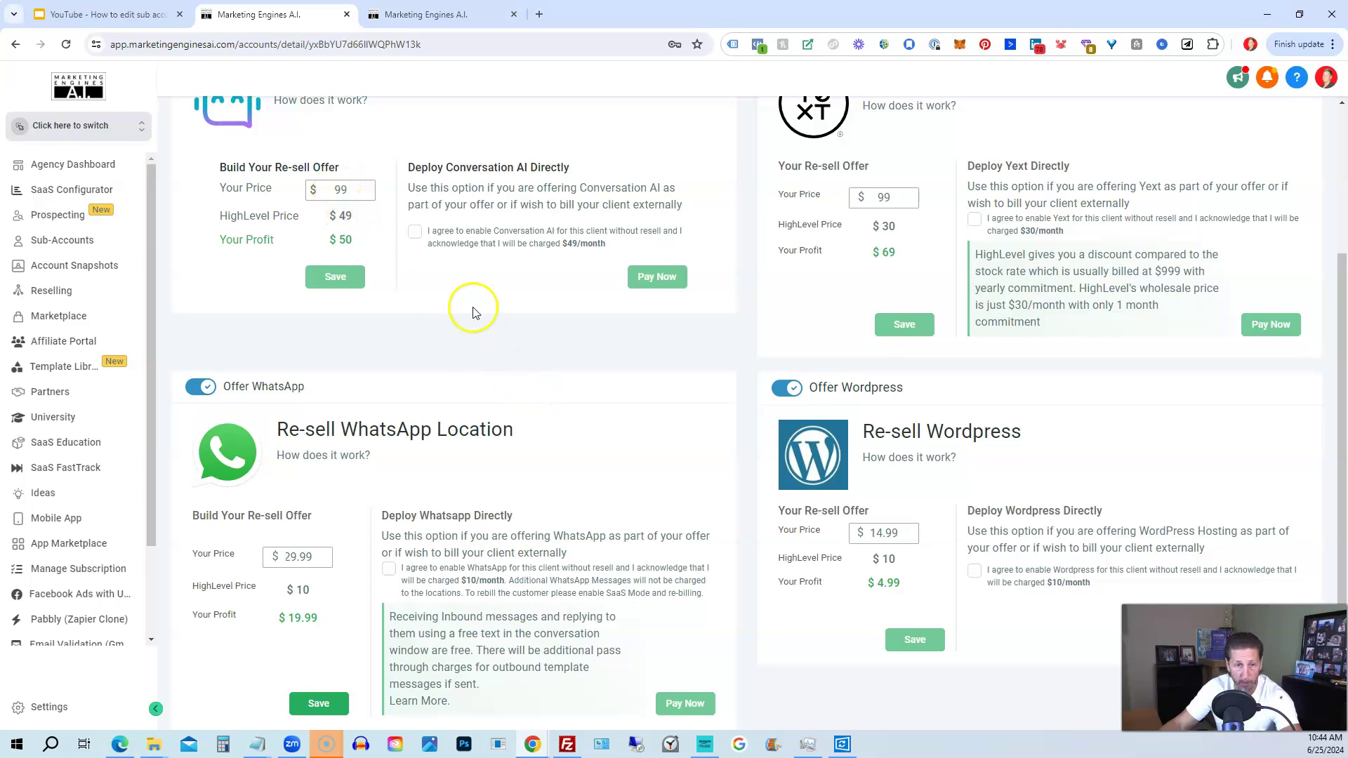
{"action": "scroll", "coordinate": [465, 306], "scroll_direction": "up", "scroll_amount": 1}
{"action": "scroll", "coordinate": [465, 306], "scroll_direction": "up", "scroll_amount": 1}
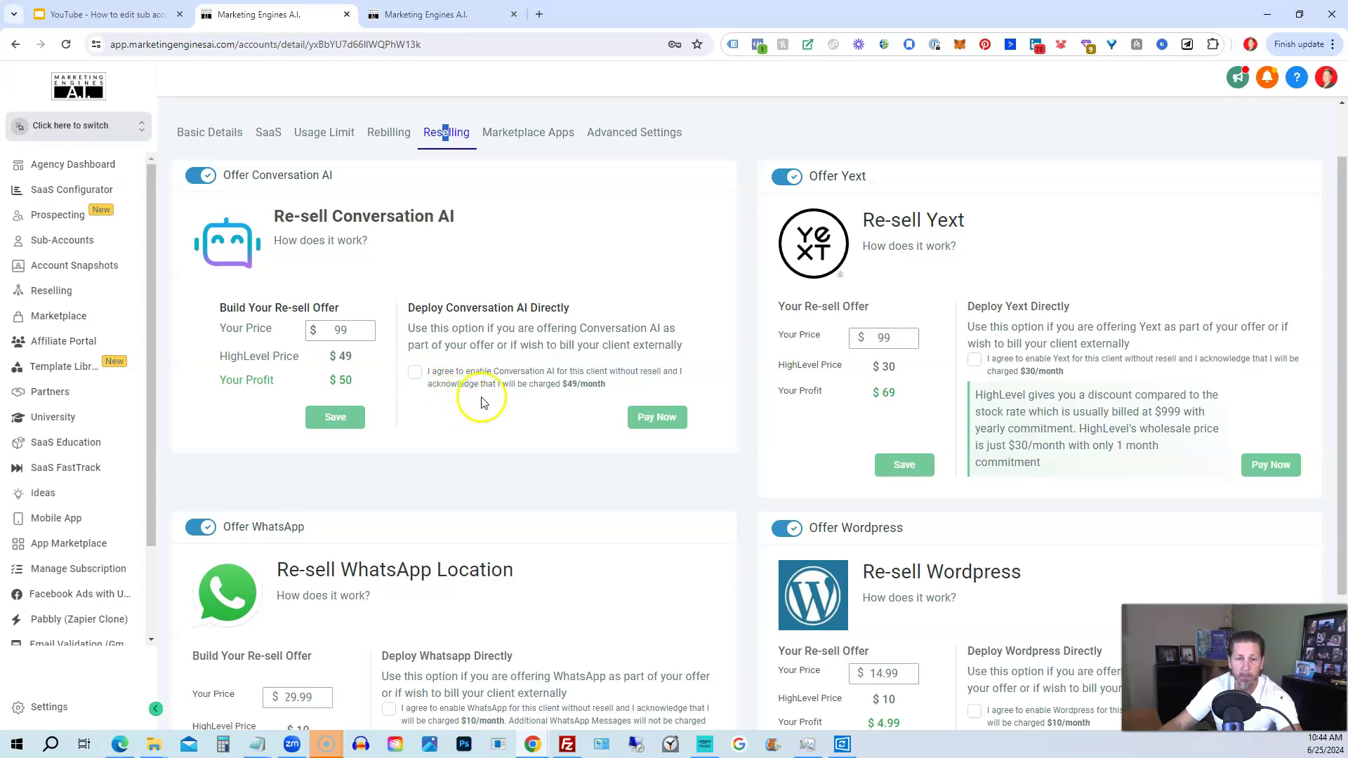
{"action": "scroll", "coordinate": [531, 308], "scroll_direction": "up", "scroll_amount": 1}
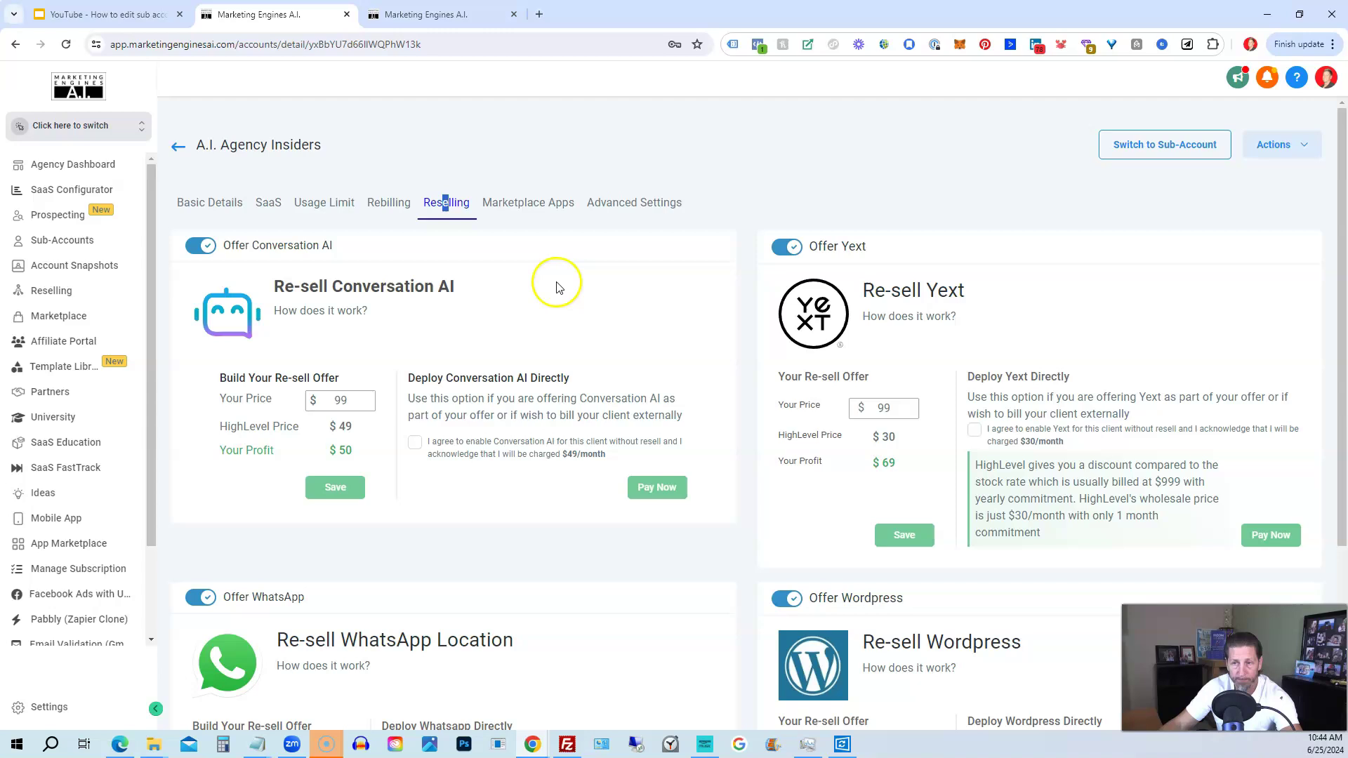
Show the Marketplace Apps resale offers, such as Lead Scraper at $33.6 for $1.60 profit
{"action": "left_click", "coordinate": [530, 202]}
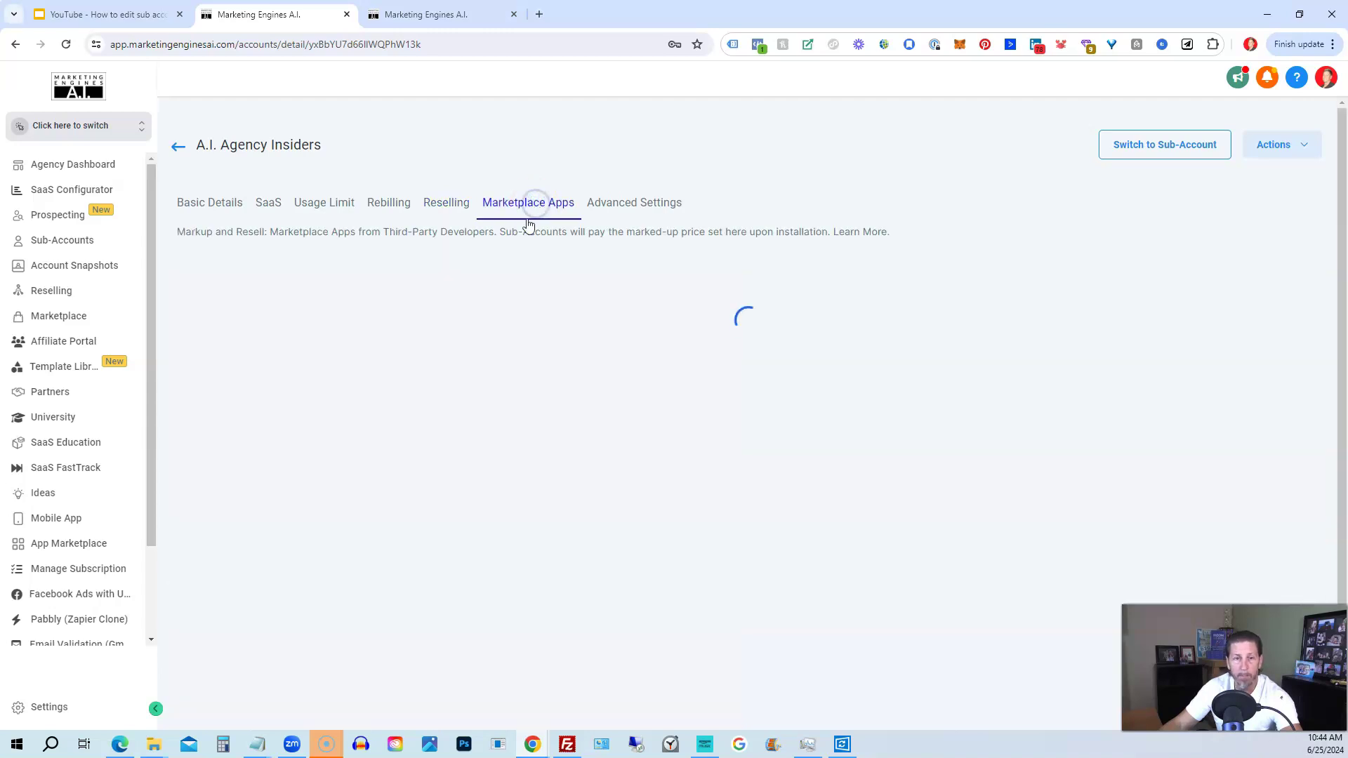
{"action": "scroll", "coordinate": [510, 332], "scroll_direction": "down", "scroll_amount": 1}
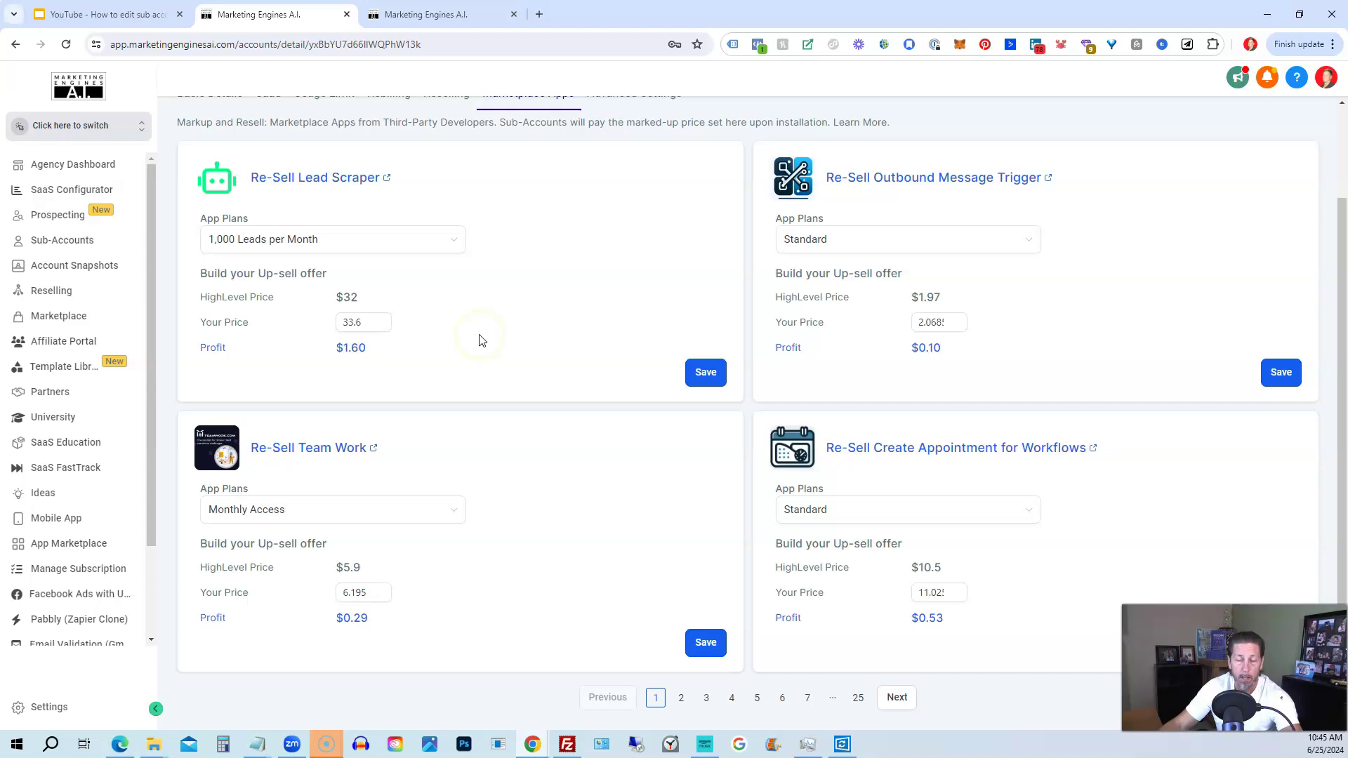
{"action": "scroll", "coordinate": [474, 342], "scroll_direction": "up", "scroll_amount": 2}
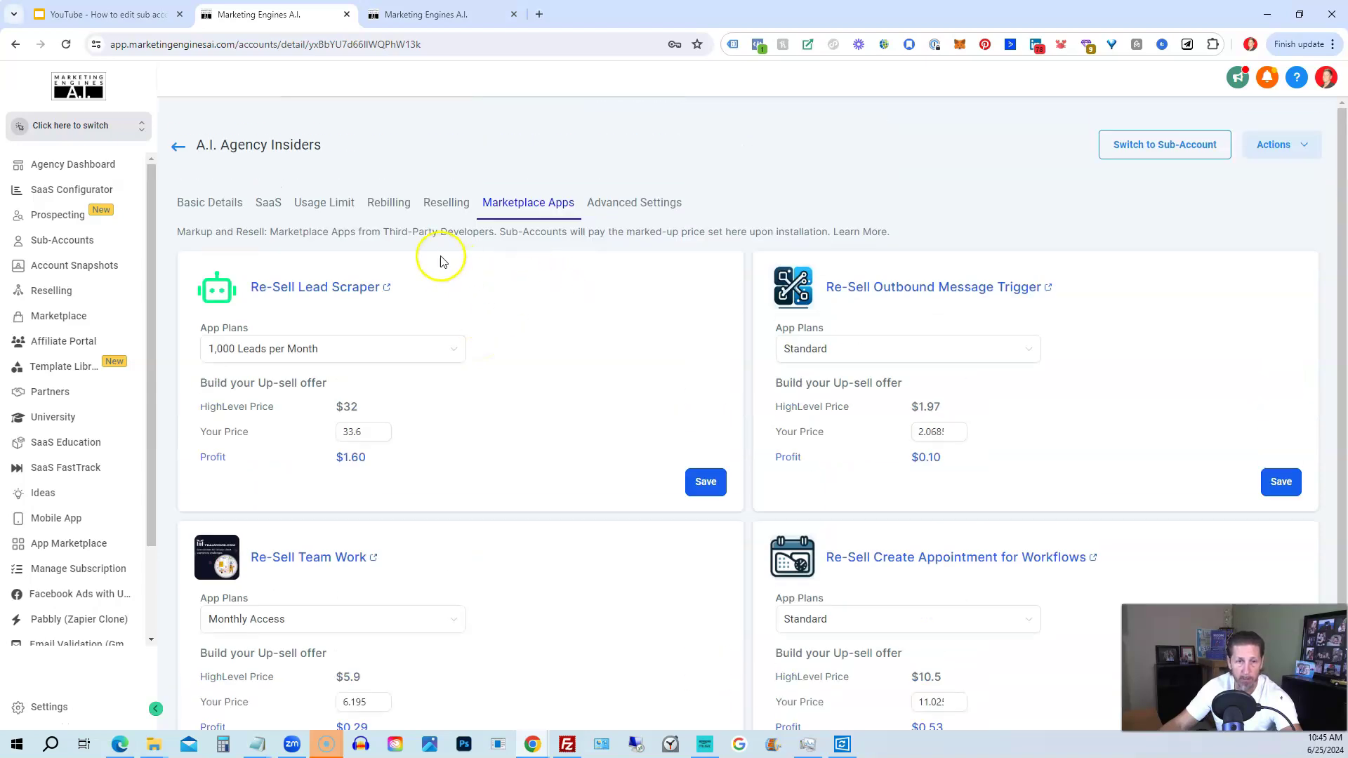
Show Advanced Settings with SMS limit 100, email limit 450000 and 90-day re-verification
{"action": "left_click", "coordinate": [615, 205]}
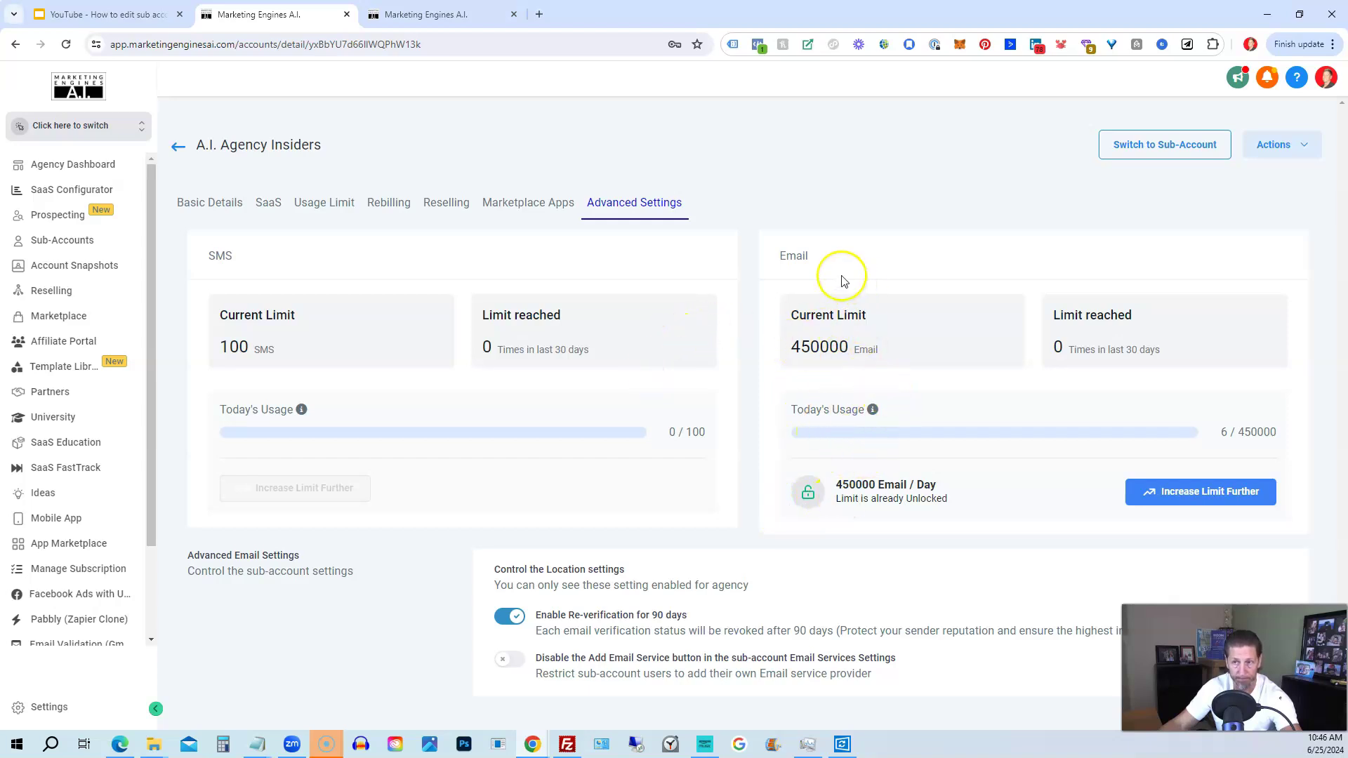
Review the Actions dropdown options, including Transfer Sub-Account, then close it
{"action": "left_click", "coordinate": [1320, 147]}
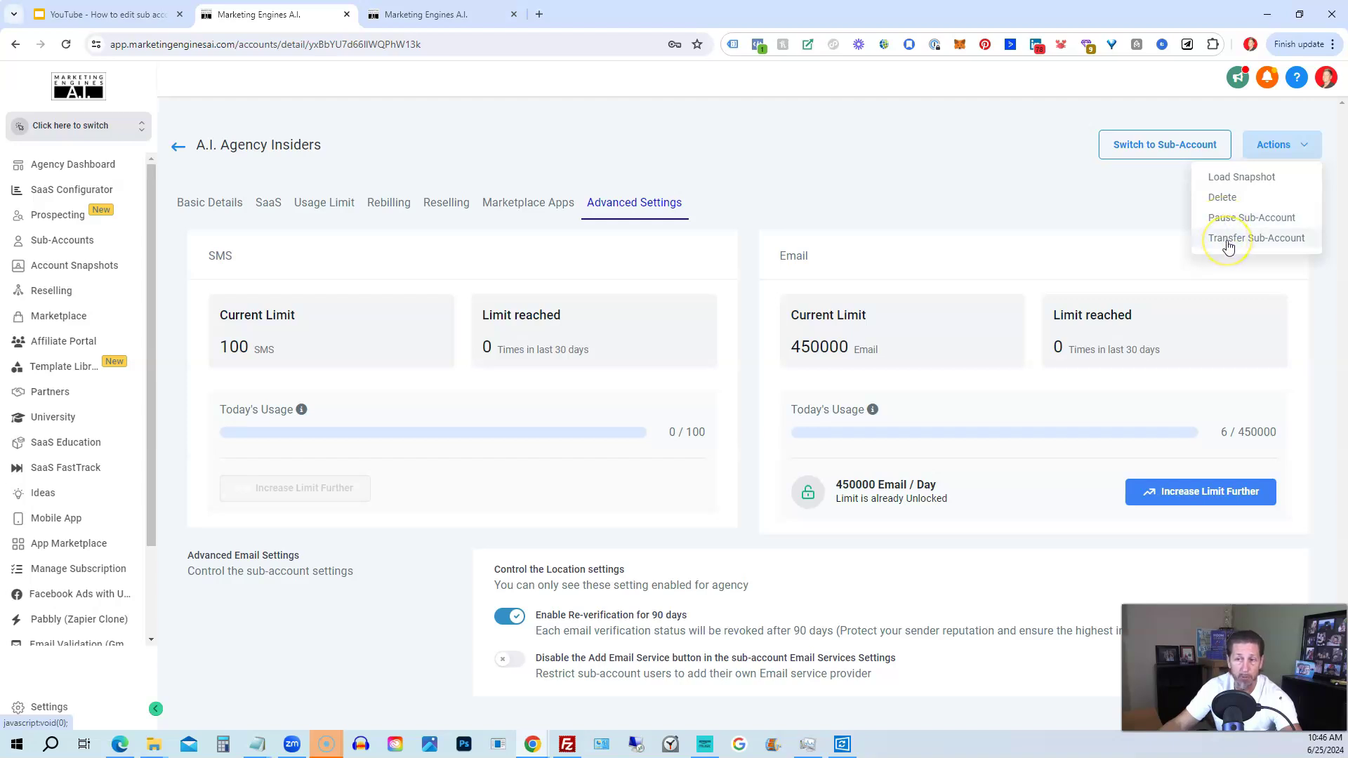
{"action": "left_click", "coordinate": [1211, 245]}
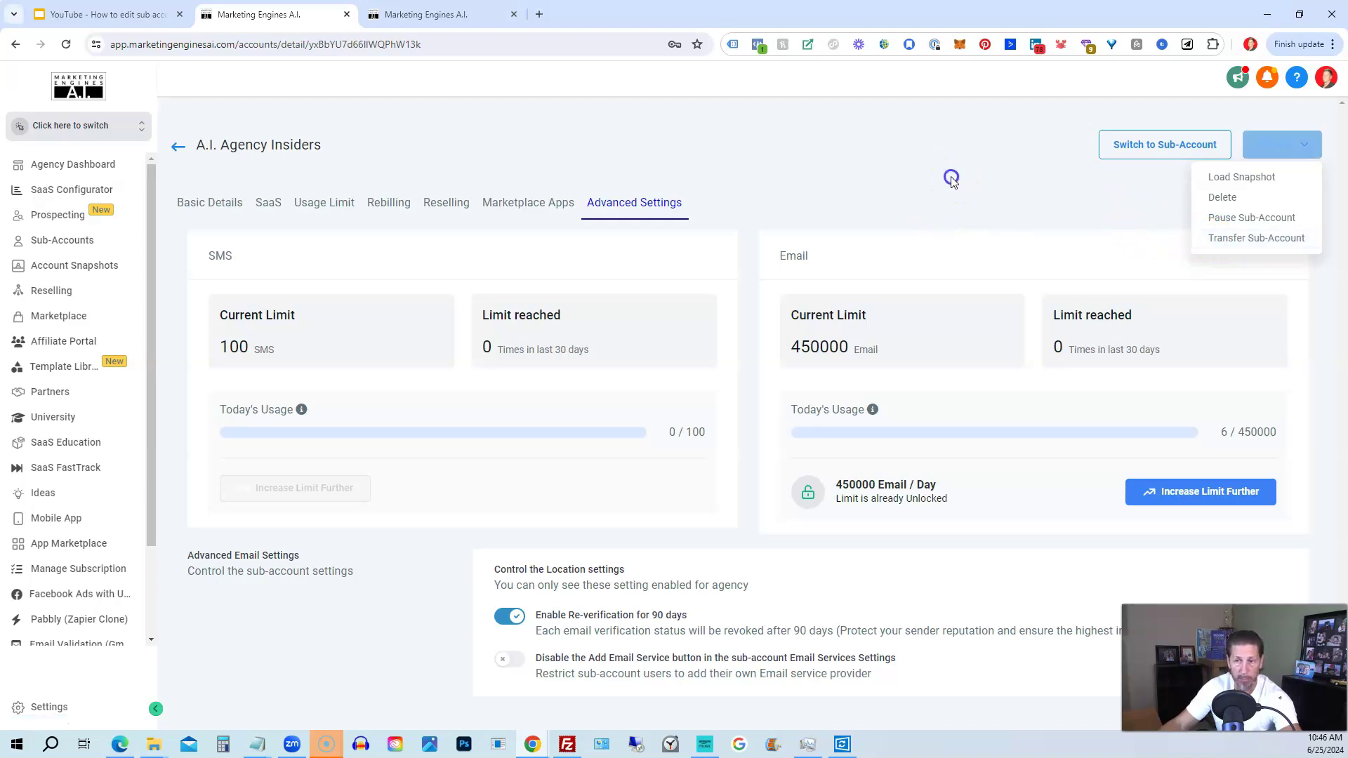
{"action": "left_click", "coordinate": [939, 185]}
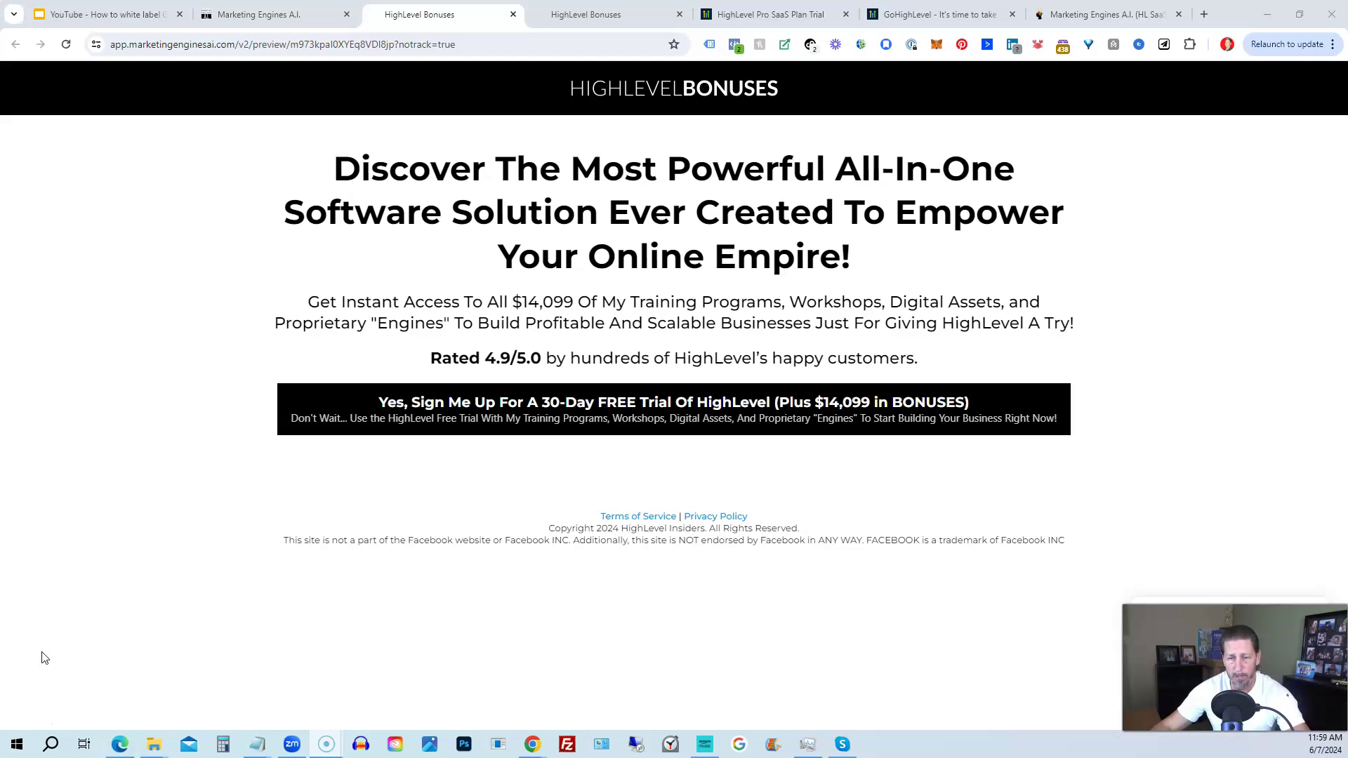
Open the 'Yes, Sign Me Up' free-trial form, then switch to the fourth HighLevel Bonuses tab
{"action": "left_click", "coordinate": [48, 651]}
{"action": "left_click", "coordinate": [504, 431]}
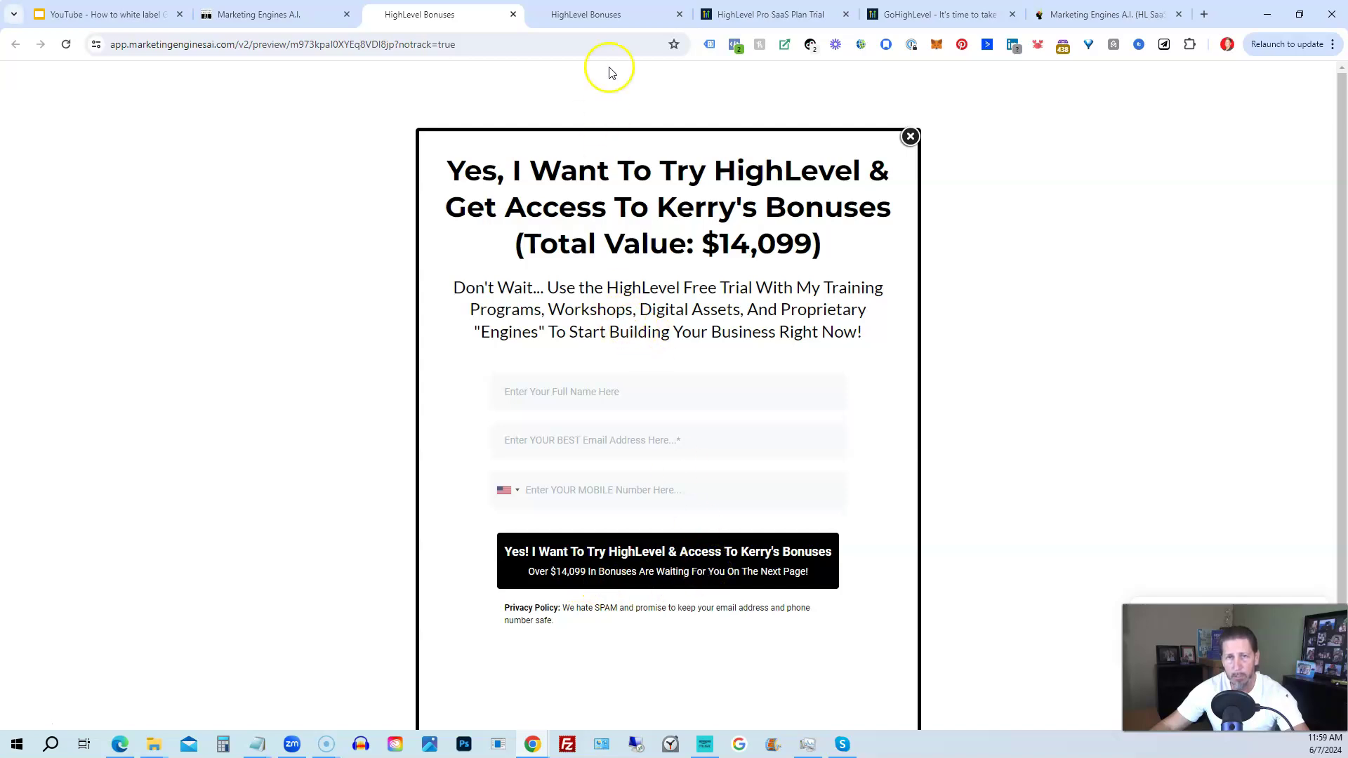
{"action": "left_click", "coordinate": [602, 15]}
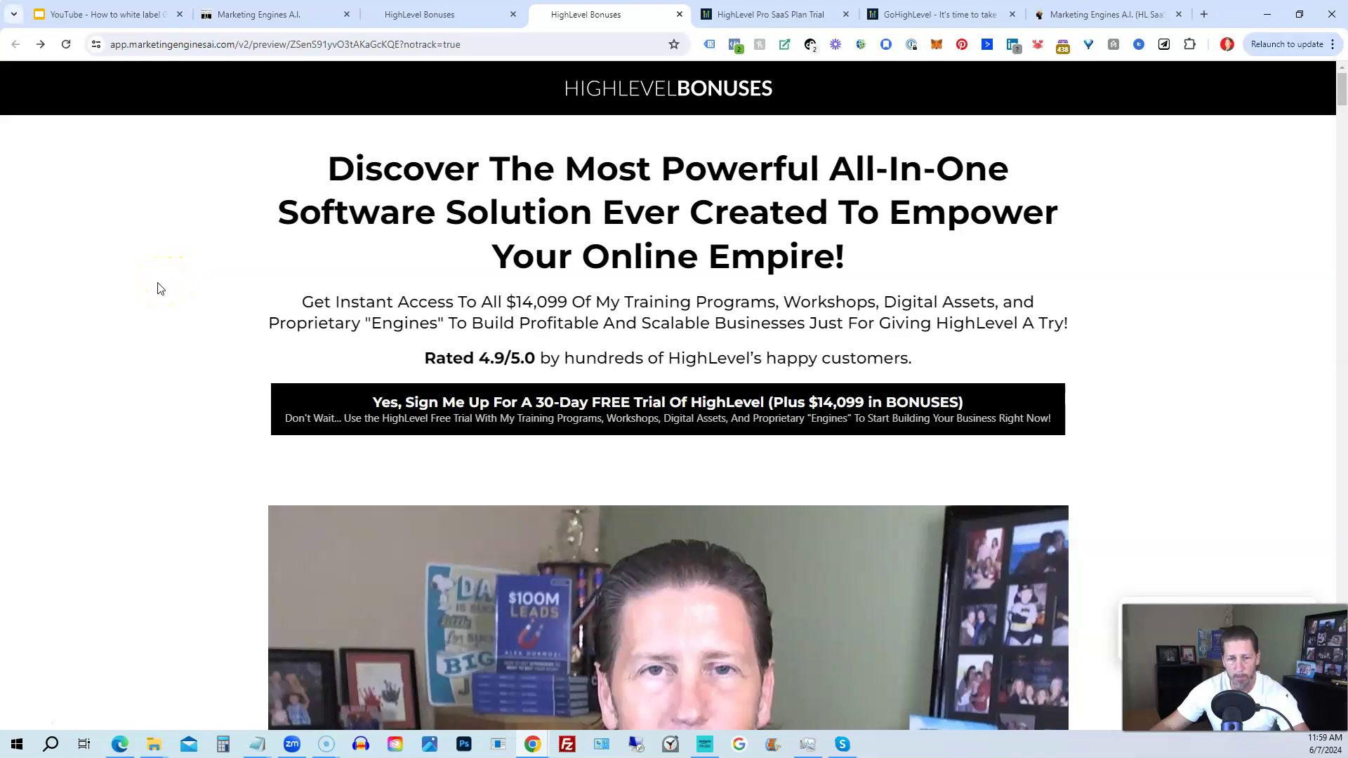
{"action": "scroll", "coordinate": [158, 288], "scroll_direction": "down", "scroll_amount": 2}
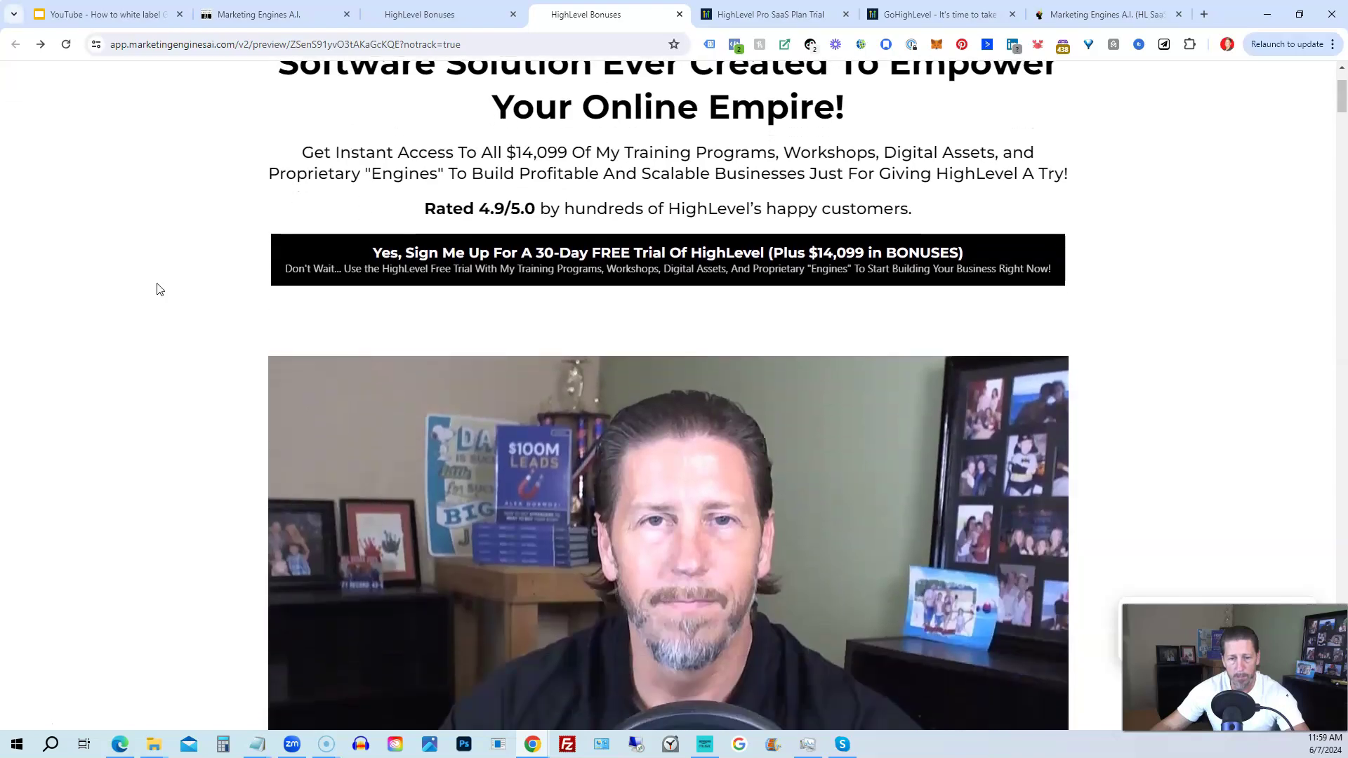
{"action": "scroll", "coordinate": [155, 292], "scroll_direction": "down", "scroll_amount": 1}
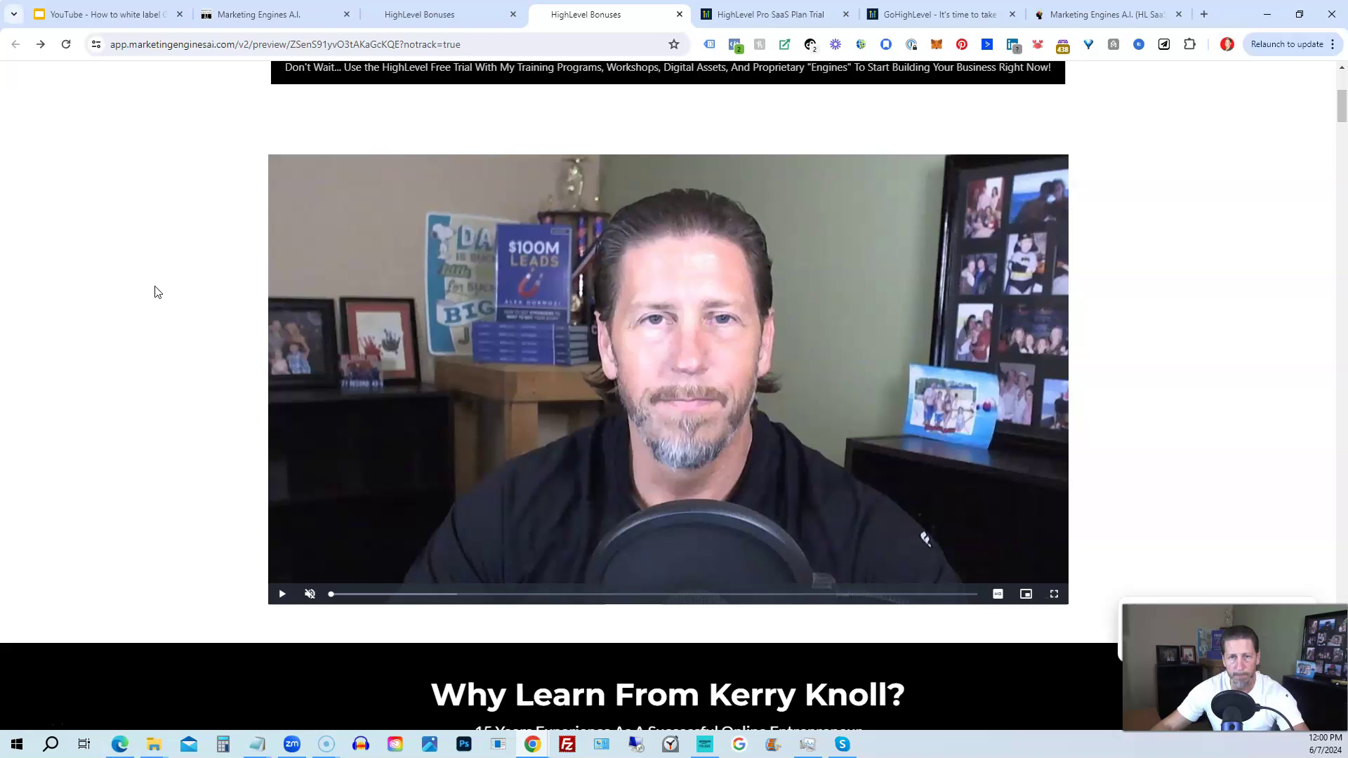
{"action": "scroll", "coordinate": [148, 295], "scroll_direction": "down", "scroll_amount": 2}
{"action": "scroll", "coordinate": [147, 297], "scroll_direction": "down", "scroll_amount": 3}
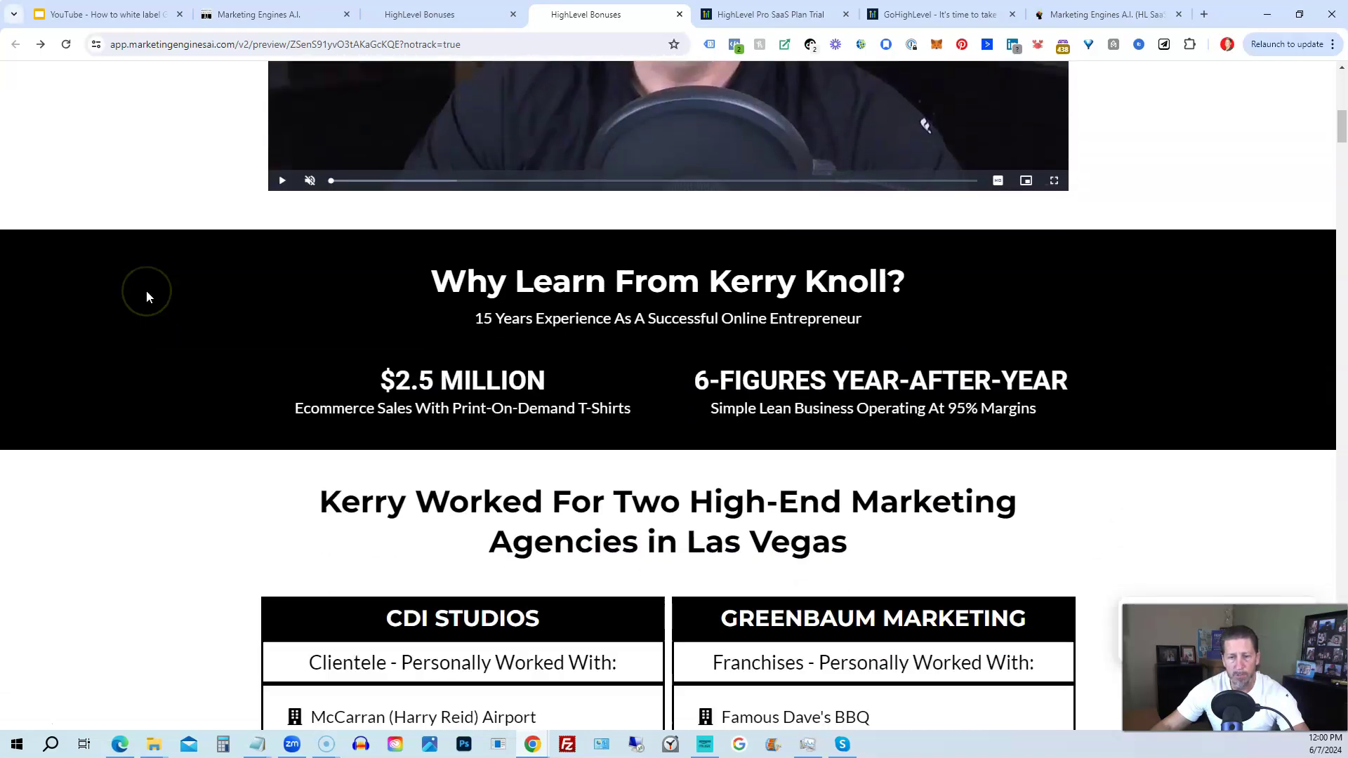
{"action": "scroll", "coordinate": [146, 292], "scroll_direction": "down", "scroll_amount": 2}
{"action": "scroll", "coordinate": [147, 299], "scroll_direction": "down", "scroll_amount": 2}
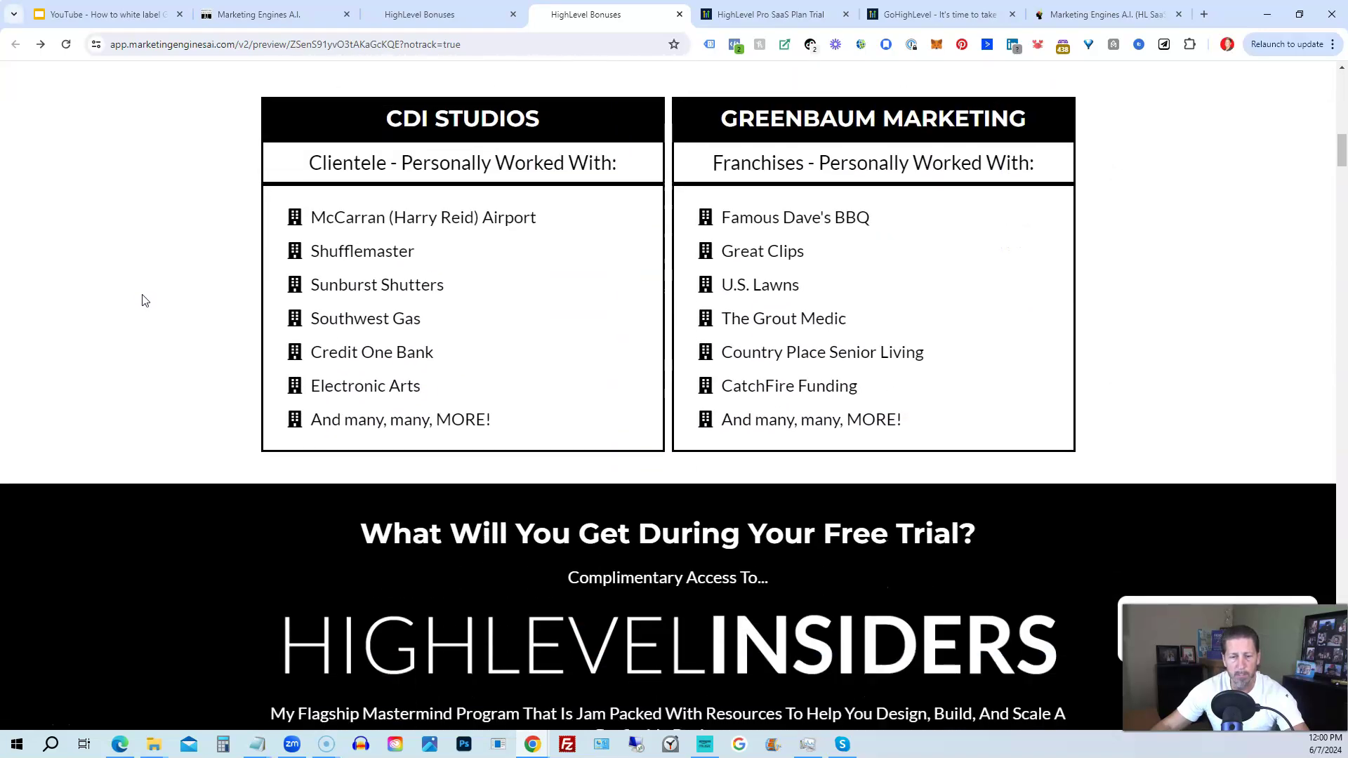
{"action": "scroll", "coordinate": [143, 301], "scroll_direction": "down", "scroll_amount": 2}
{"action": "scroll", "coordinate": [142, 301], "scroll_direction": "down", "scroll_amount": 1}
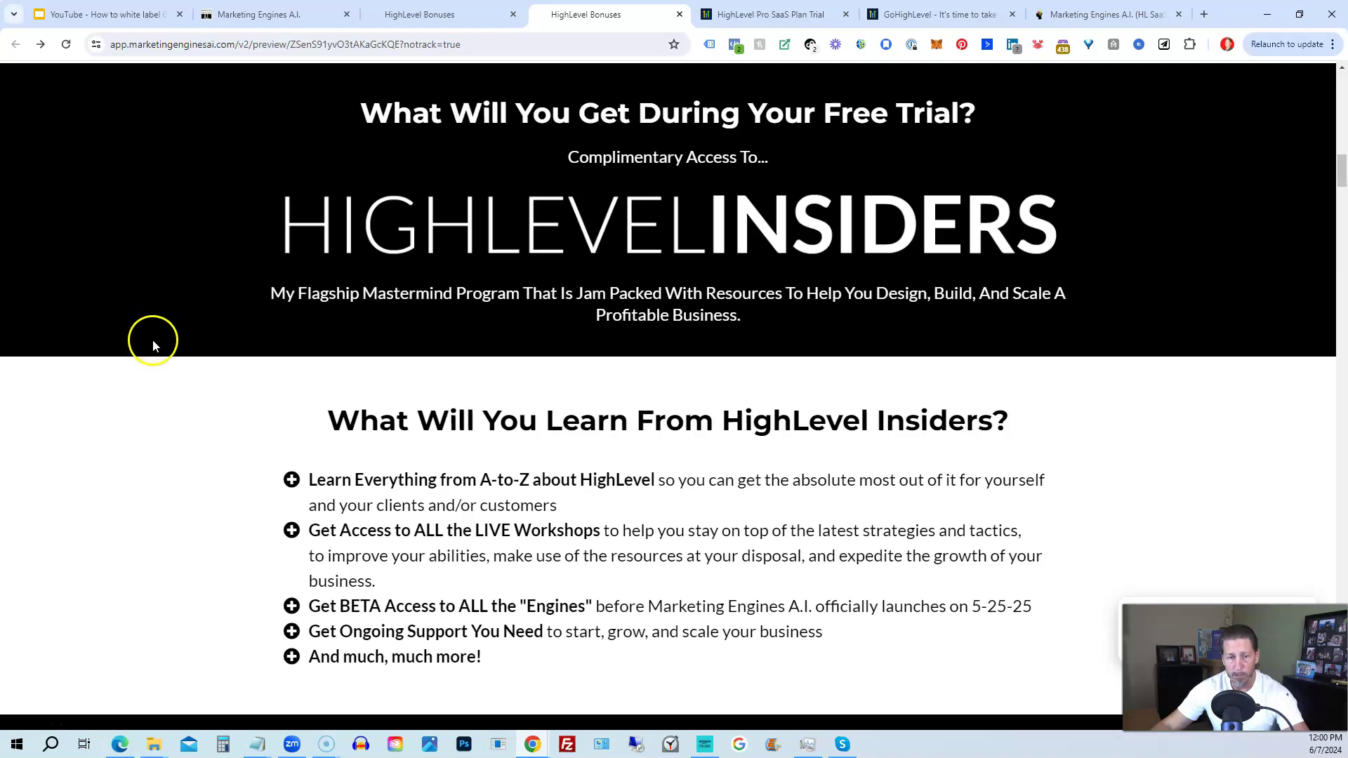
{"action": "scroll", "coordinate": [148, 336], "scroll_direction": "down", "scroll_amount": 1}
{"action": "scroll", "coordinate": [148, 337], "scroll_direction": "down", "scroll_amount": 2}
{"action": "scroll", "coordinate": [143, 342], "scroll_direction": "down", "scroll_amount": 1}
{"action": "scroll", "coordinate": [141, 343], "scroll_direction": "down", "scroll_amount": 1}
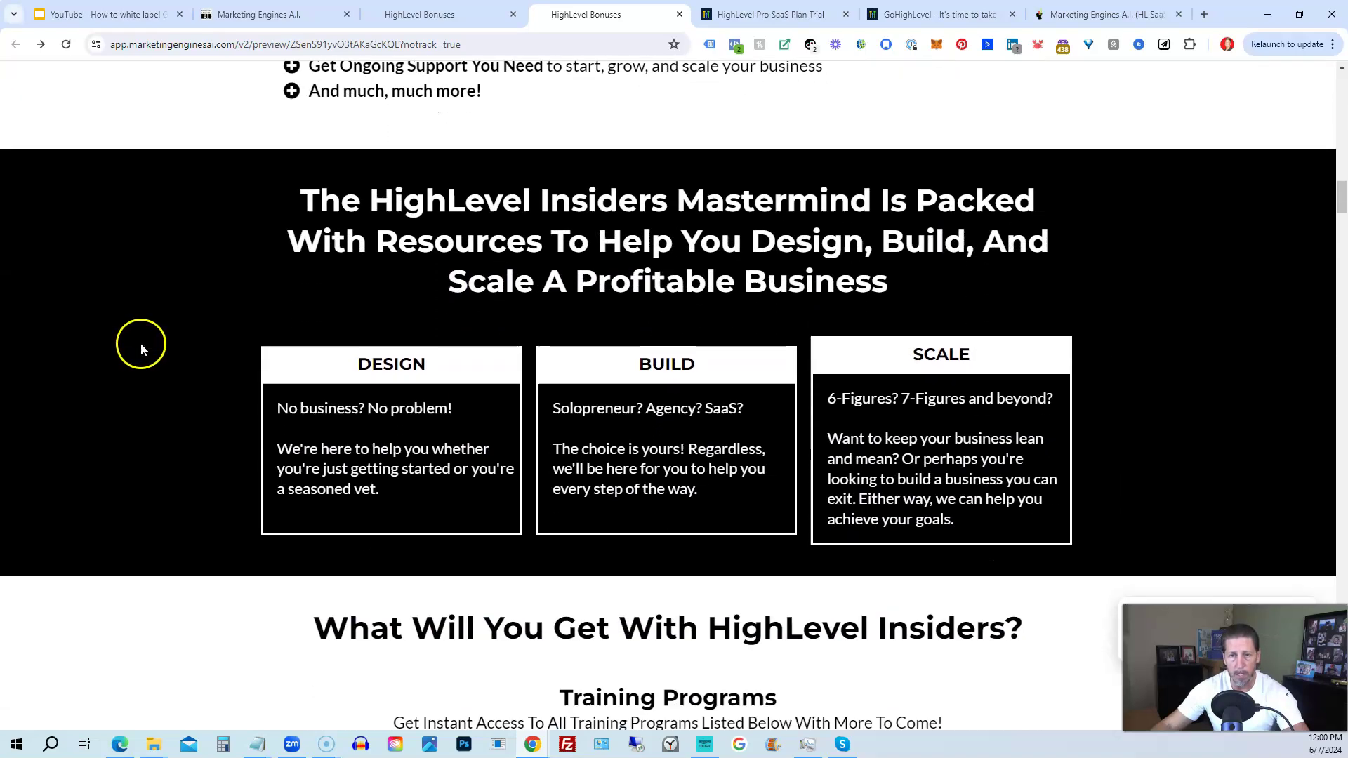
{"action": "scroll", "coordinate": [139, 343], "scroll_direction": "down", "scroll_amount": 1}
{"action": "scroll", "coordinate": [138, 342], "scroll_direction": "down", "scroll_amount": 1}
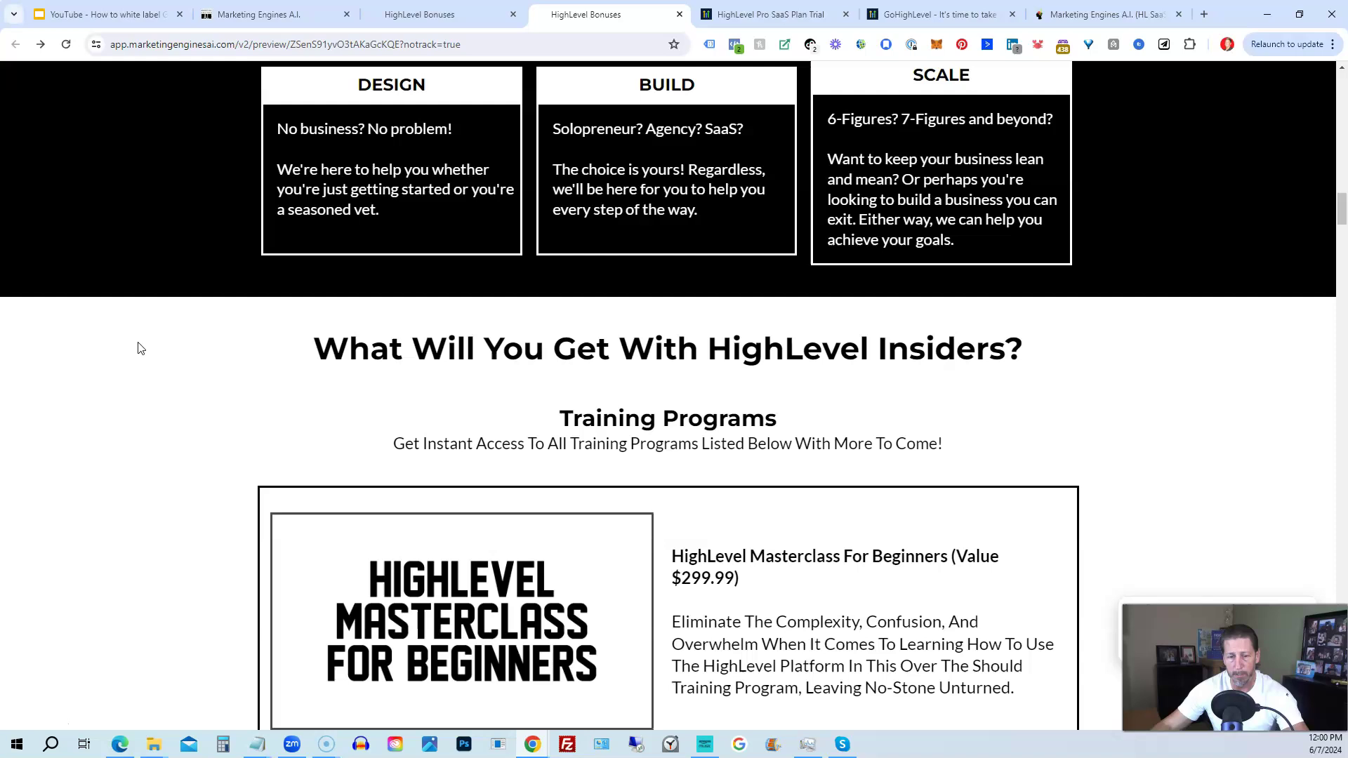
{"action": "scroll", "coordinate": [137, 344], "scroll_direction": "down", "scroll_amount": 1}
{"action": "scroll", "coordinate": [136, 345], "scroll_direction": "down", "scroll_amount": 1}
{"action": "scroll", "coordinate": [135, 349], "scroll_direction": "down", "scroll_amount": 1}
{"action": "scroll", "coordinate": [135, 349], "scroll_direction": "down", "scroll_amount": 1}
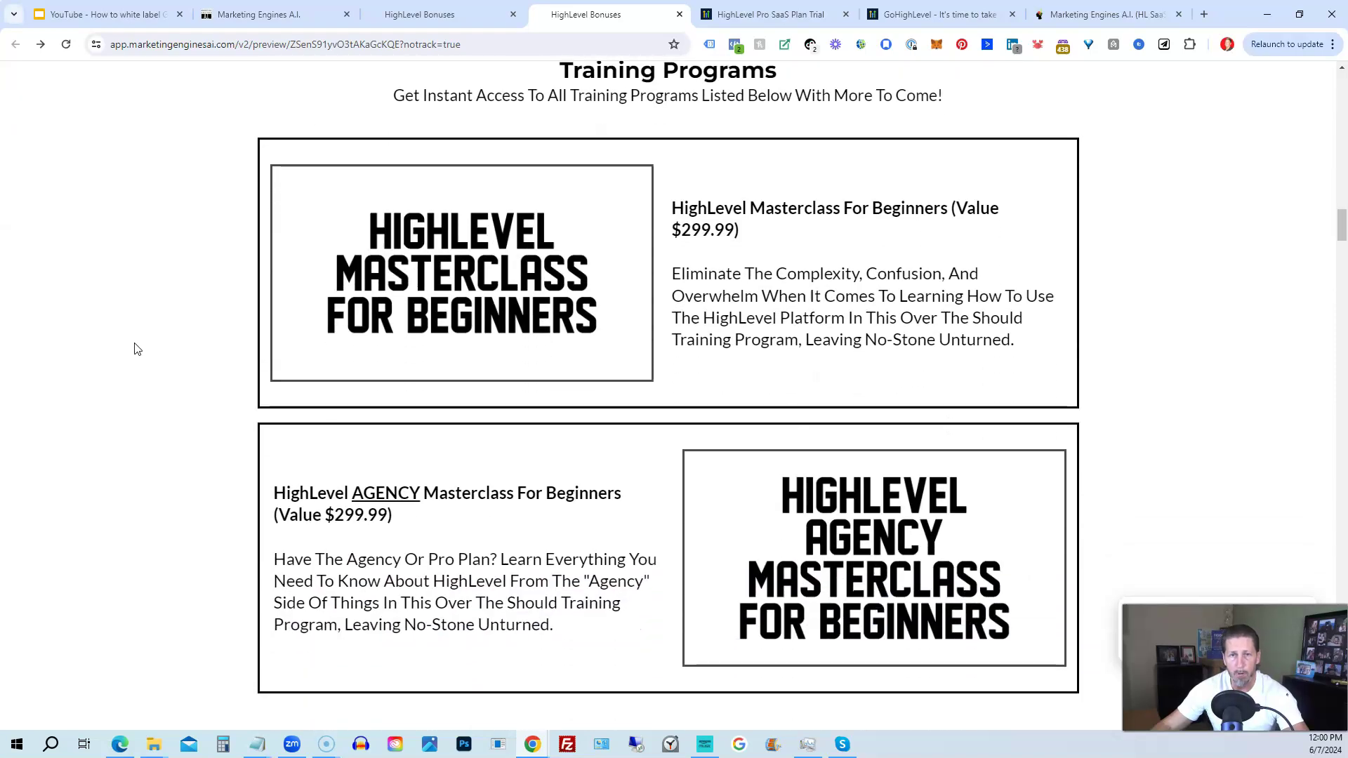
Scroll past the Agency Masterclass card to the $299.99 A.I. Appointment Booking Engine
{"action": "left_click", "coordinate": [136, 339]}
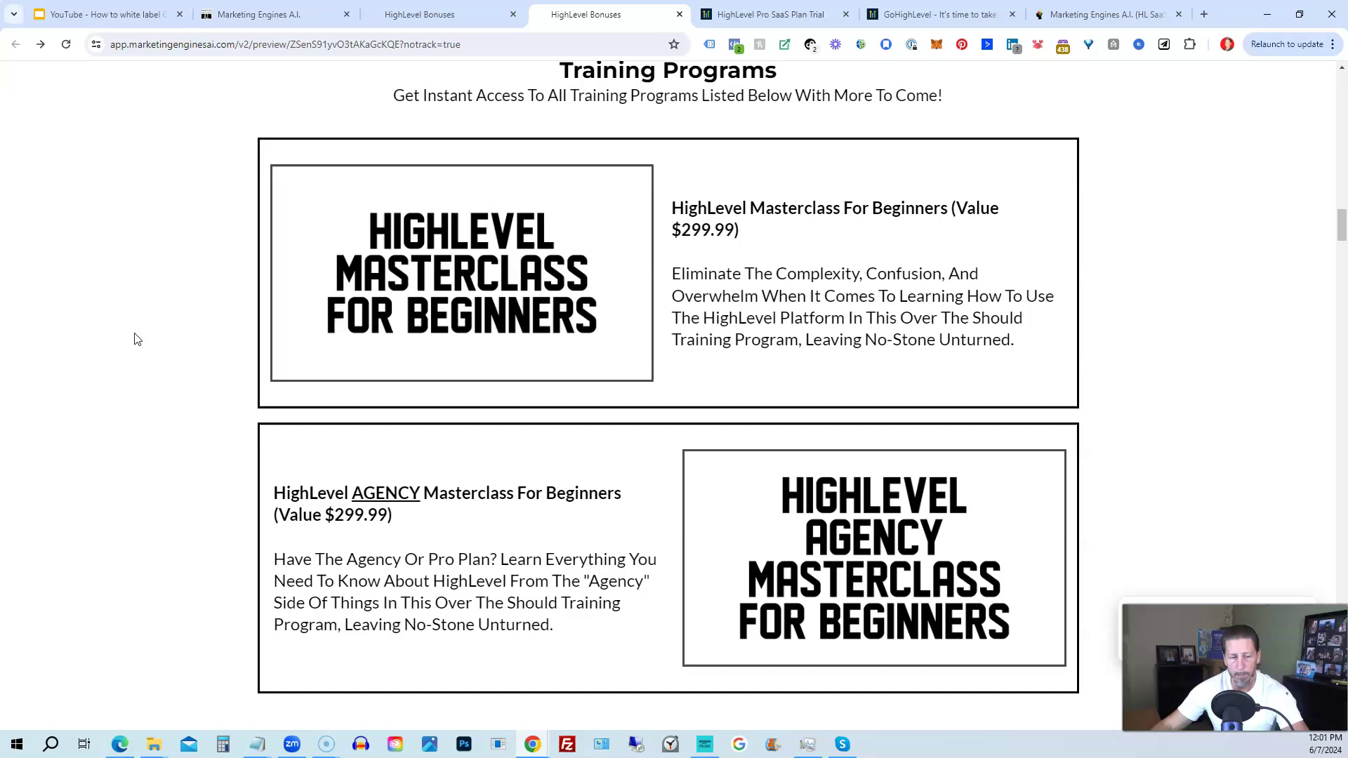
{"action": "scroll", "coordinate": [135, 339], "scroll_direction": "down", "scroll_amount": 3}
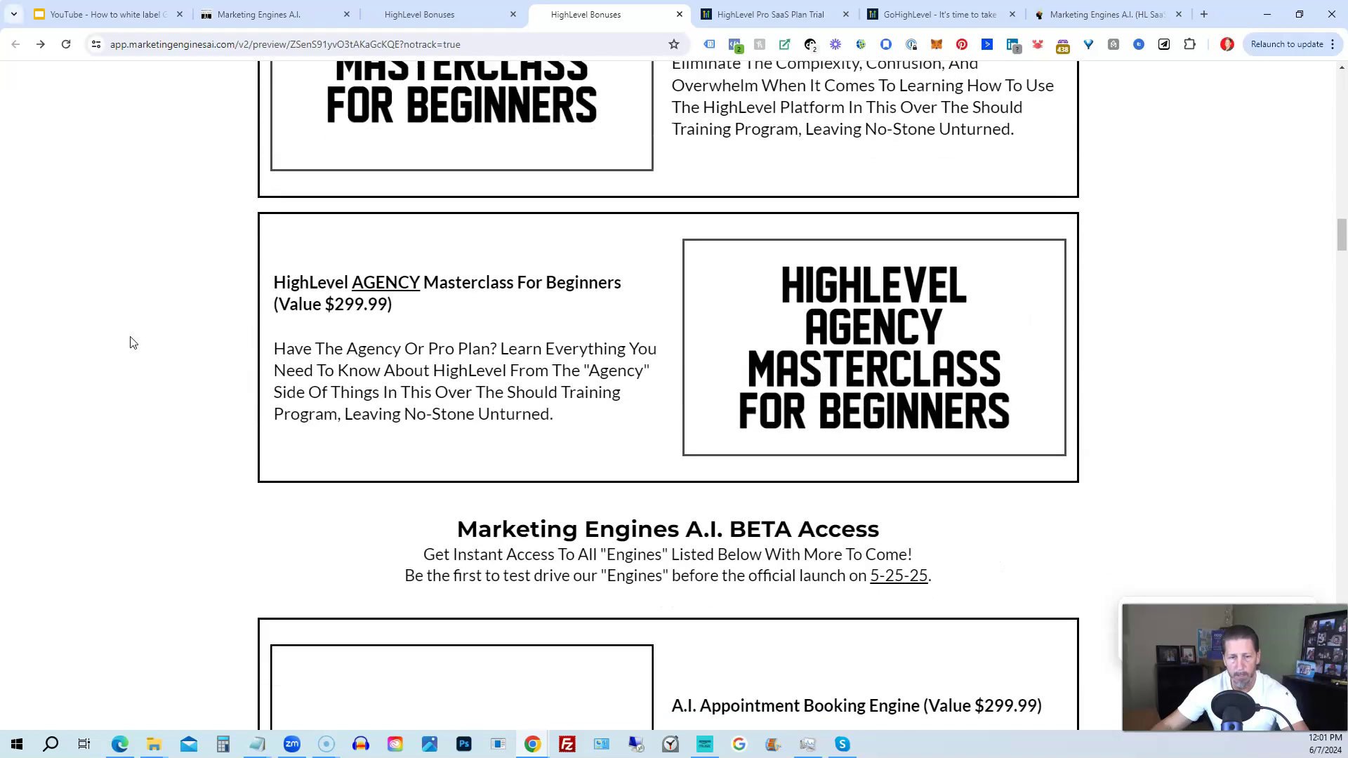
{"action": "scroll", "coordinate": [133, 341], "scroll_direction": "down", "scroll_amount": 2}
{"action": "scroll", "coordinate": [130, 343], "scroll_direction": "down", "scroll_amount": 2}
{"action": "scroll", "coordinate": [128, 346], "scroll_direction": "down", "scroll_amount": 1}
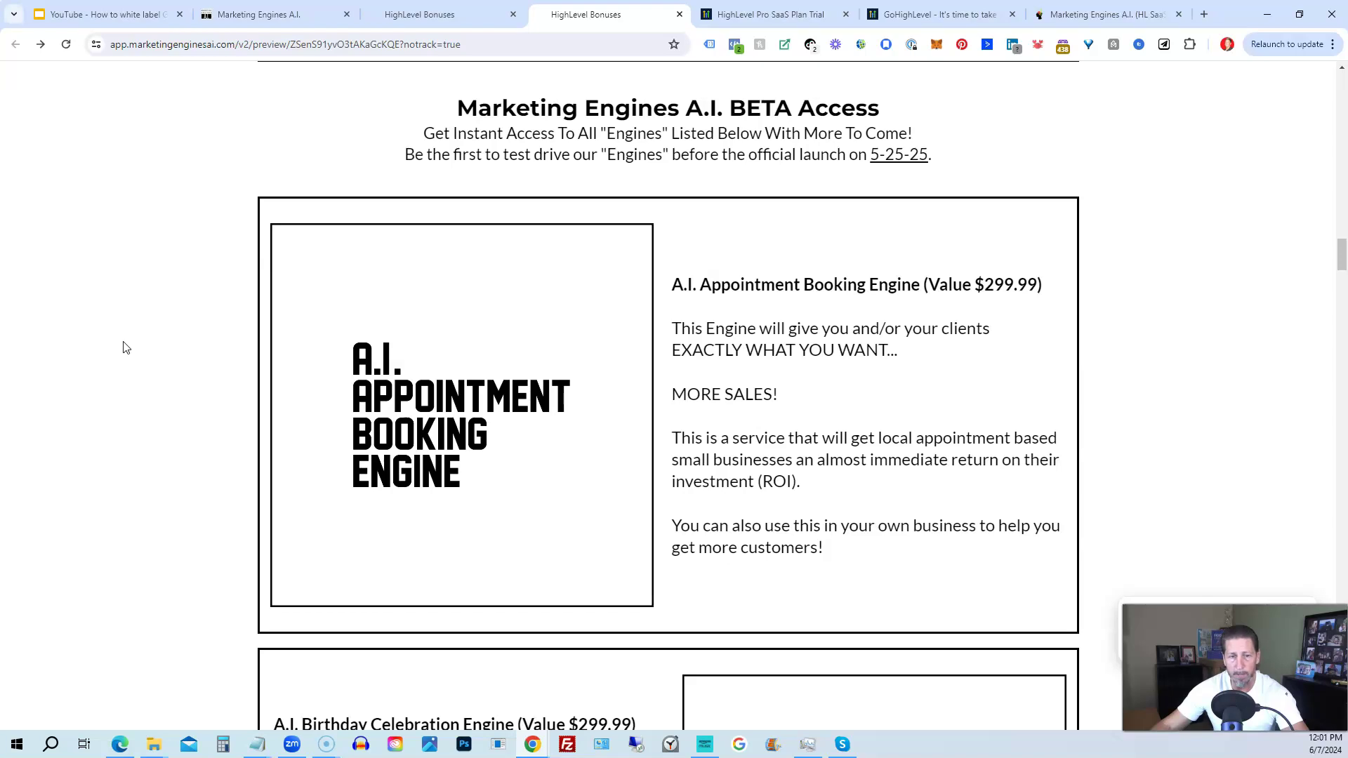
{"action": "scroll", "coordinate": [124, 348], "scroll_direction": "down", "scroll_amount": 1}
{"action": "scroll", "coordinate": [123, 348], "scroll_direction": "down", "scroll_amount": 2}
{"action": "scroll", "coordinate": [123, 348], "scroll_direction": "down", "scroll_amount": 1}
{"action": "scroll", "coordinate": [123, 348], "scroll_direction": "down", "scroll_amount": 1}
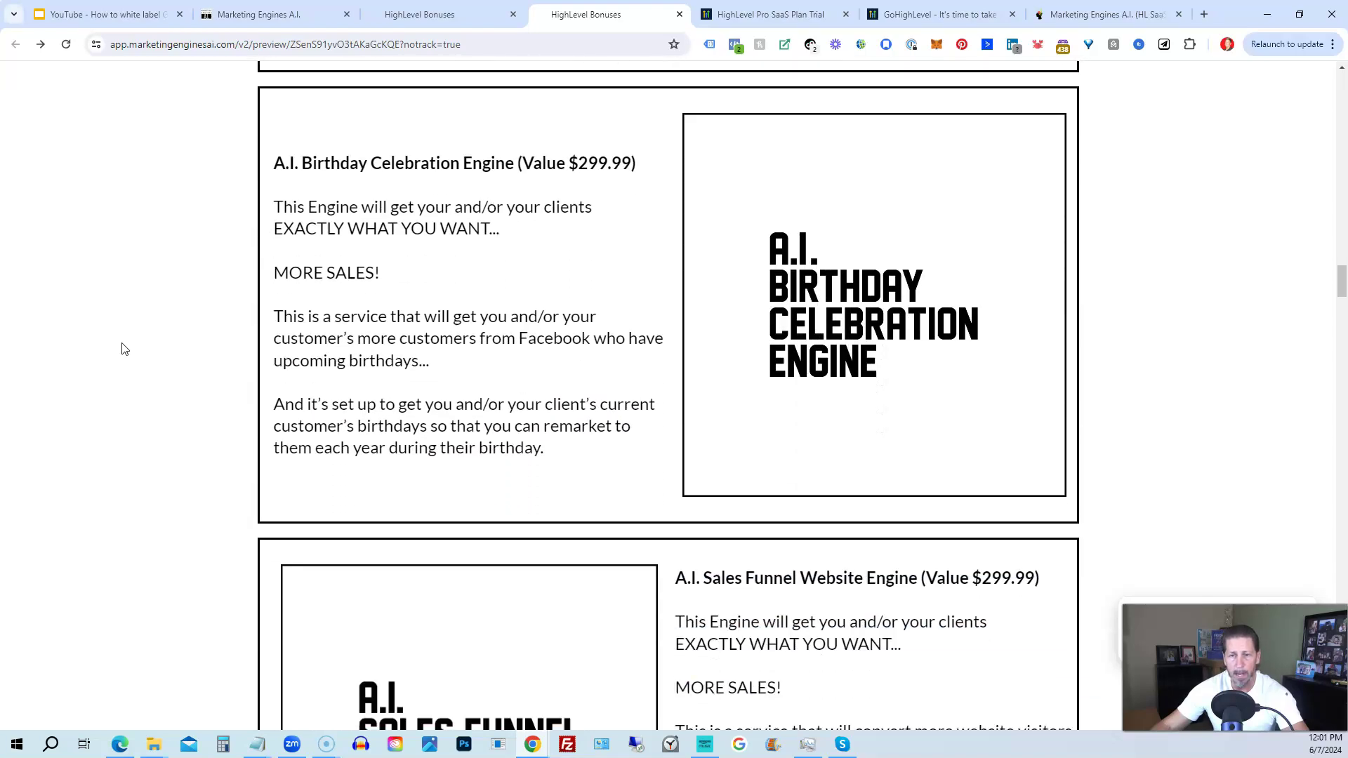
{"action": "scroll", "coordinate": [124, 349], "scroll_direction": "down", "scroll_amount": 2}
{"action": "scroll", "coordinate": [122, 350], "scroll_direction": "down", "scroll_amount": 2}
{"action": "scroll", "coordinate": [120, 353], "scroll_direction": "down", "scroll_amount": 1}
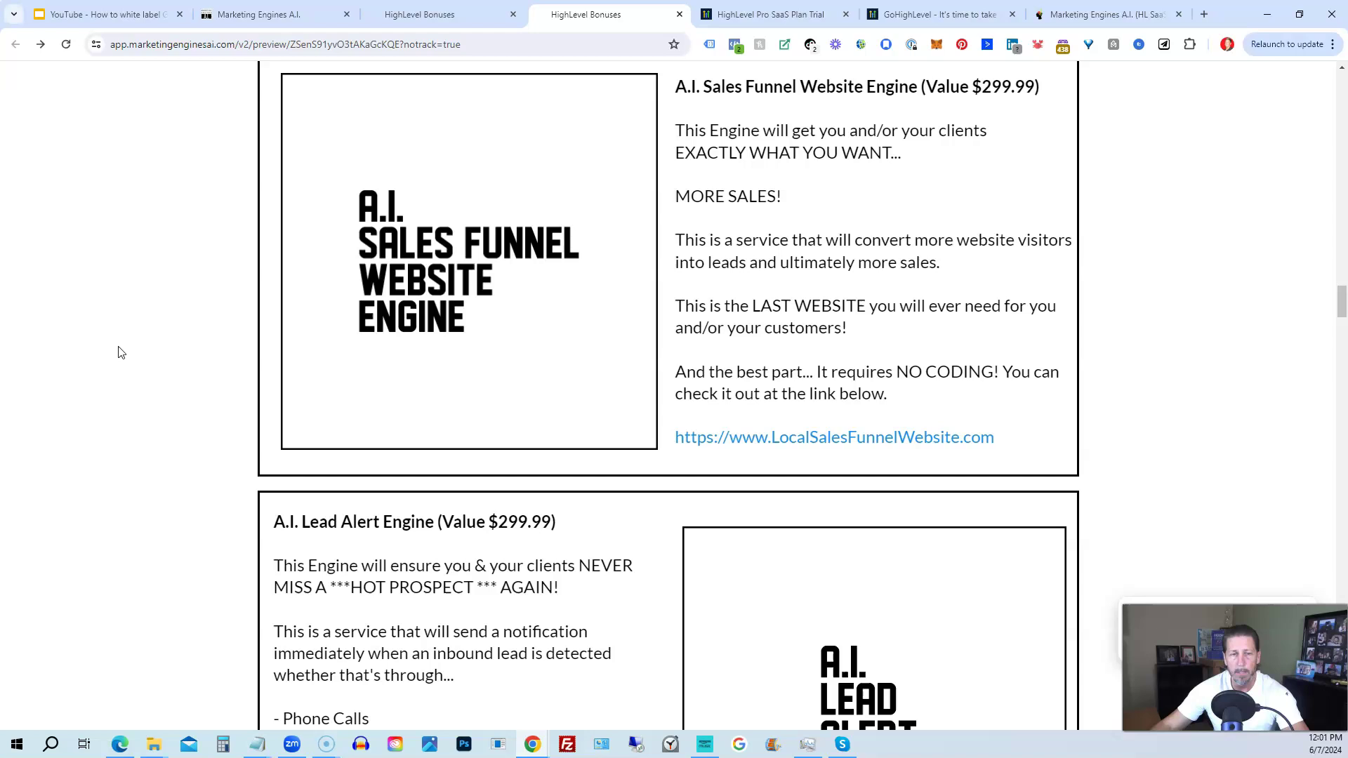
{"action": "scroll", "coordinate": [119, 352], "scroll_direction": "down", "scroll_amount": 1}
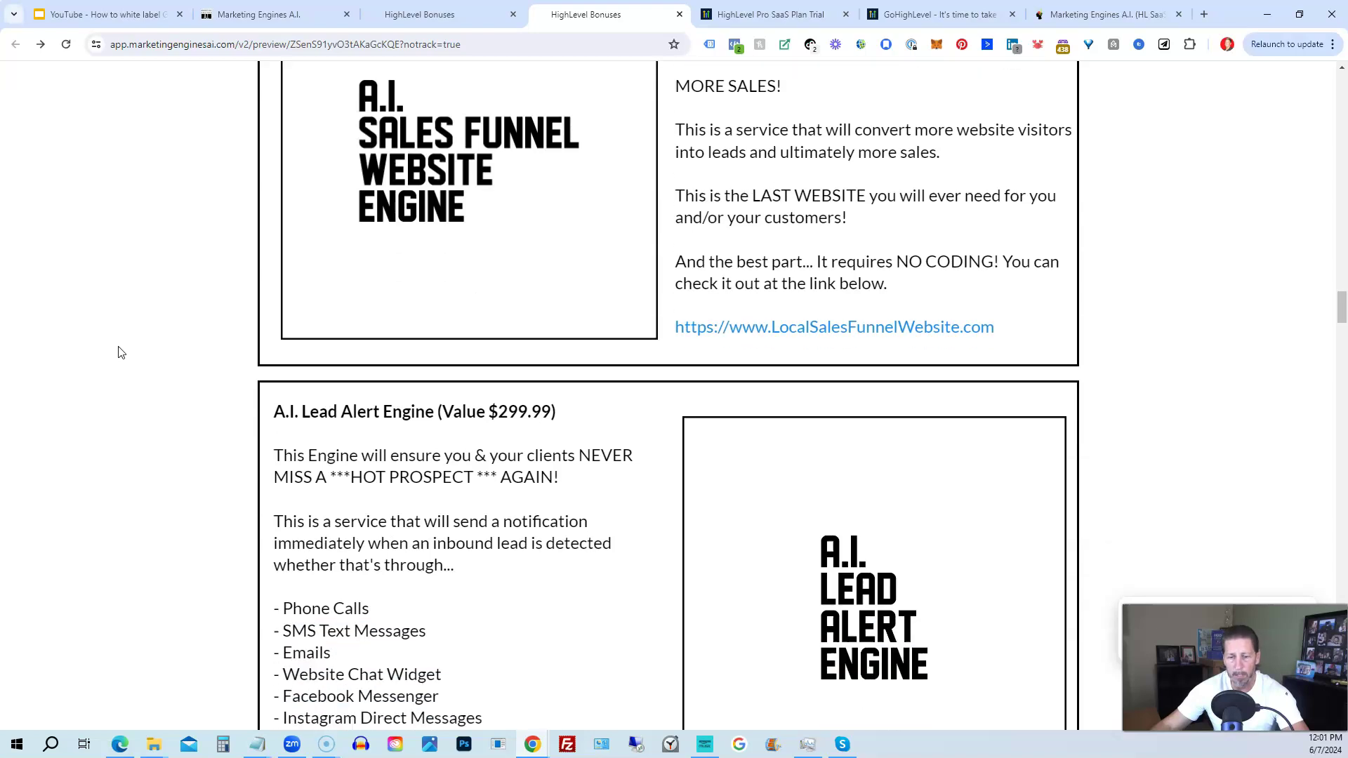
{"action": "scroll", "coordinate": [119, 352], "scroll_direction": "down", "scroll_amount": 1}
{"action": "scroll", "coordinate": [119, 352], "scroll_direction": "down", "scroll_amount": 1}
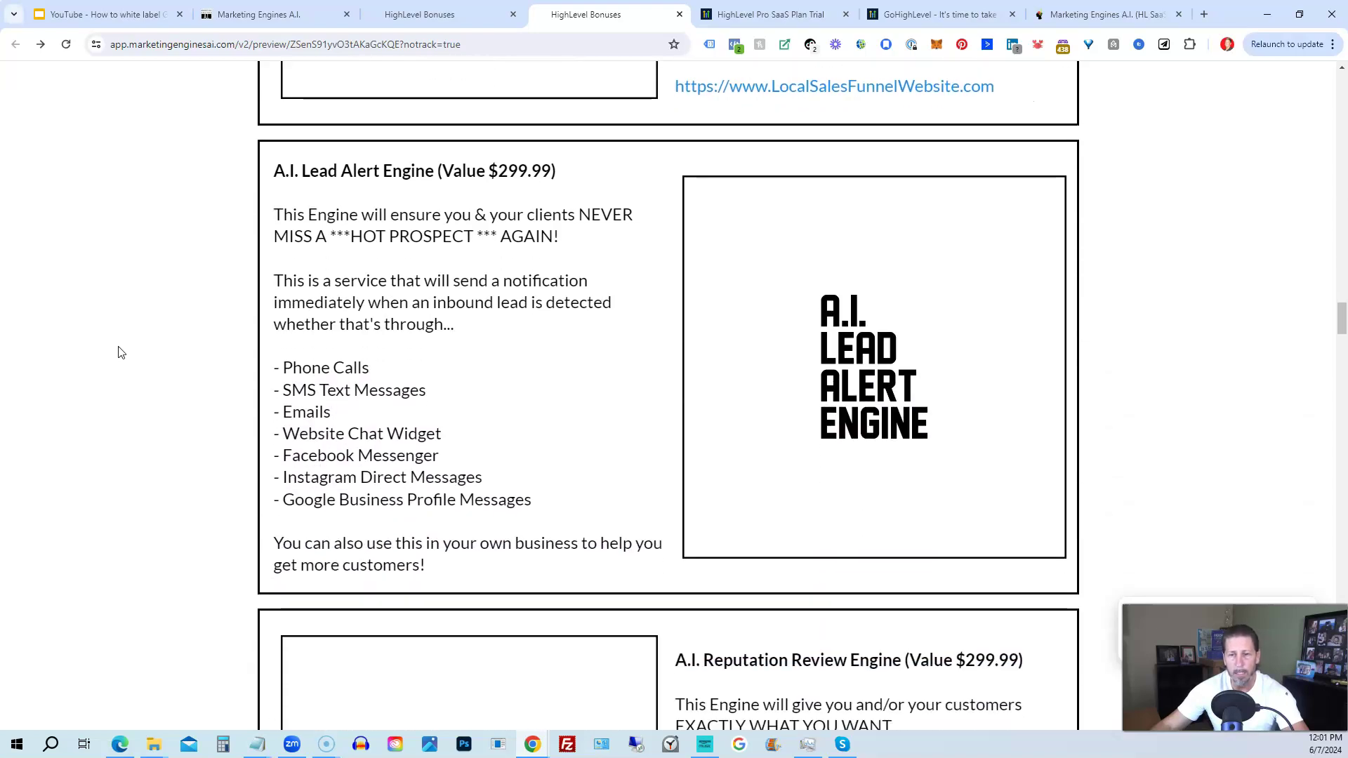
{"action": "scroll", "coordinate": [120, 352], "scroll_direction": "down", "scroll_amount": 1}
{"action": "scroll", "coordinate": [120, 353], "scroll_direction": "down", "scroll_amount": 1}
{"action": "scroll", "coordinate": [120, 353], "scroll_direction": "down", "scroll_amount": 1}
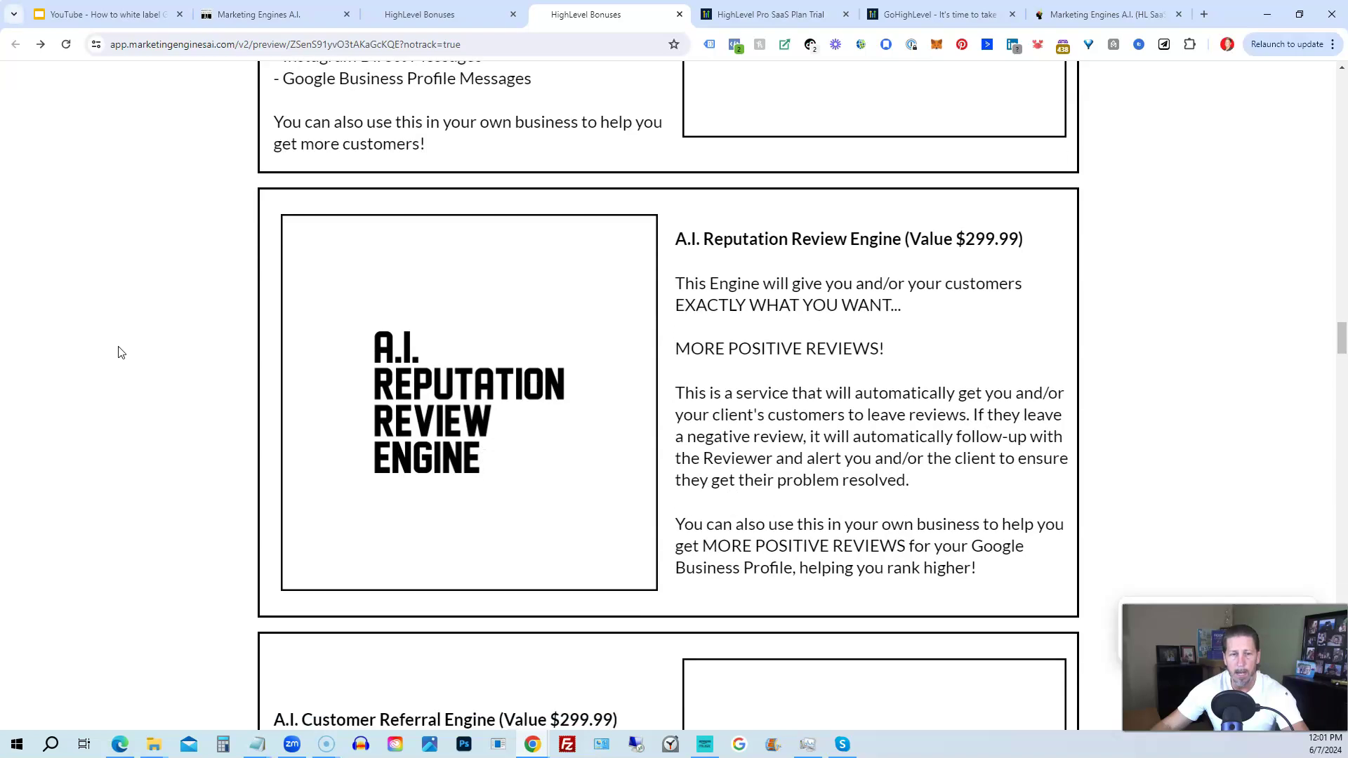
{"action": "scroll", "coordinate": [119, 353], "scroll_direction": "down", "scroll_amount": 2}
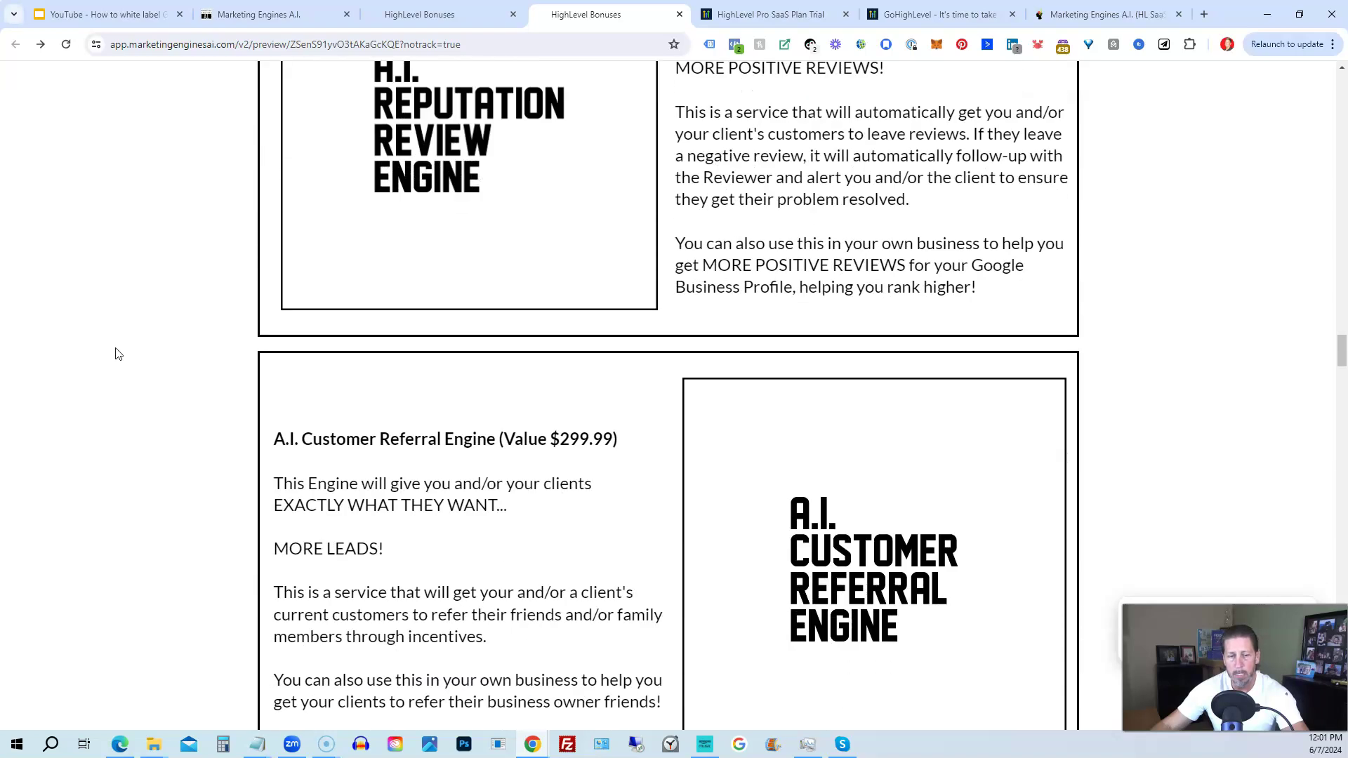
{"action": "scroll", "coordinate": [118, 355], "scroll_direction": "down", "scroll_amount": 1}
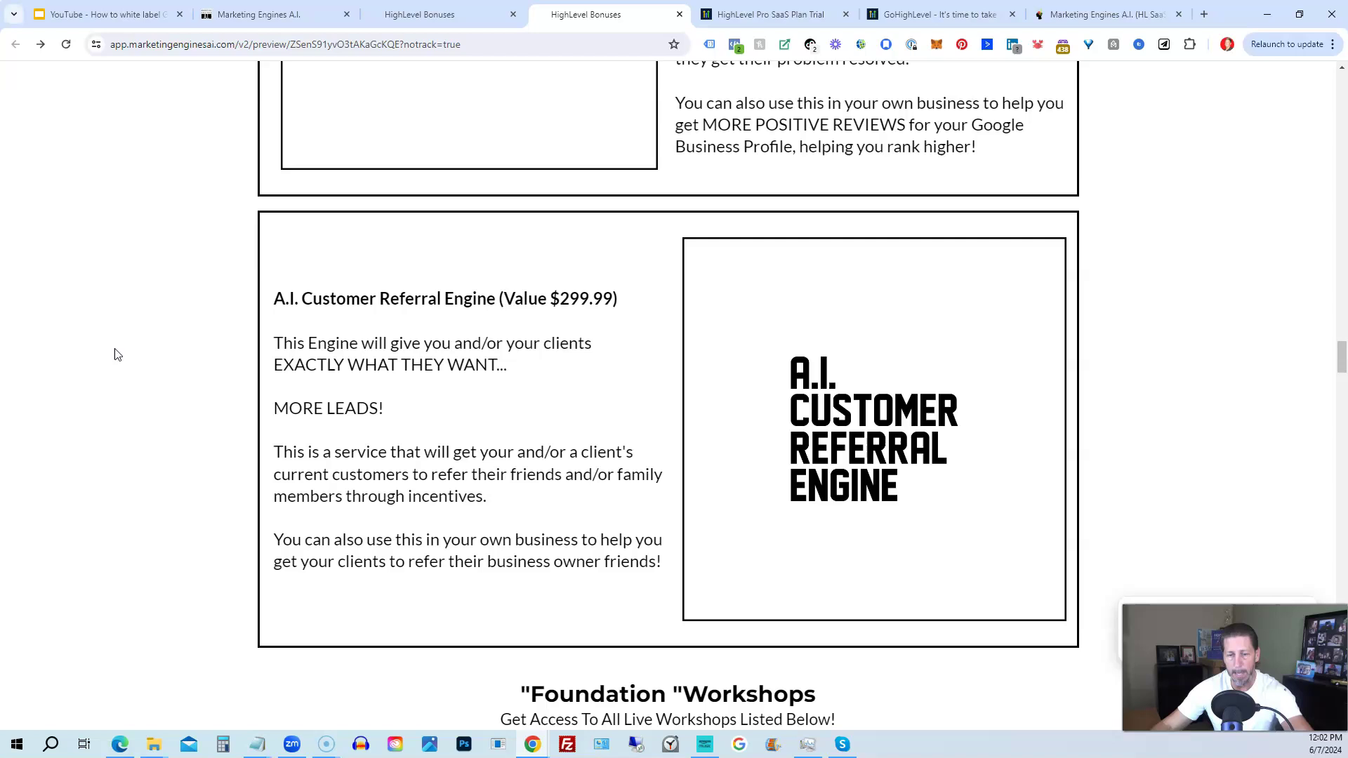
{"action": "scroll", "coordinate": [116, 355], "scroll_direction": "down", "scroll_amount": 1}
{"action": "scroll", "coordinate": [118, 354], "scroll_direction": "down", "scroll_amount": 2}
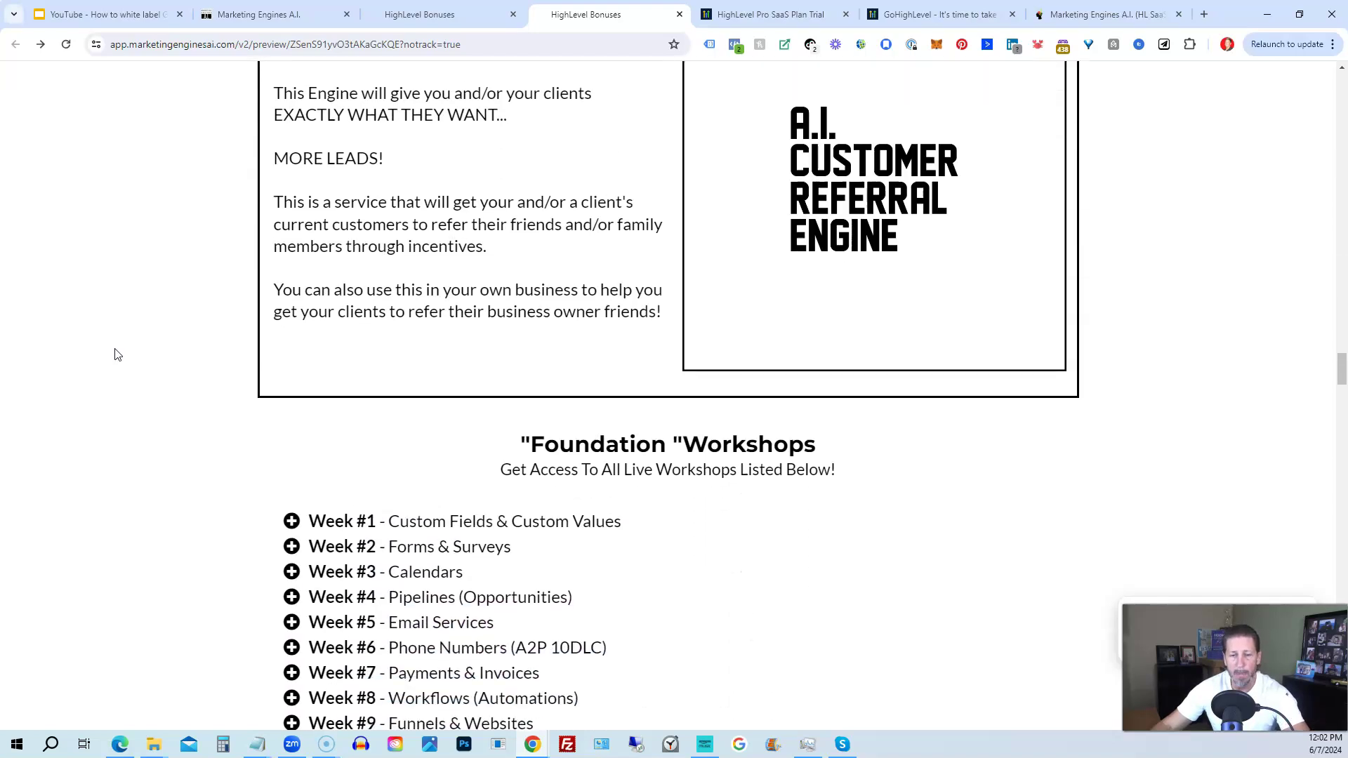
{"action": "scroll", "coordinate": [117, 355], "scroll_direction": "down", "scroll_amount": 3}
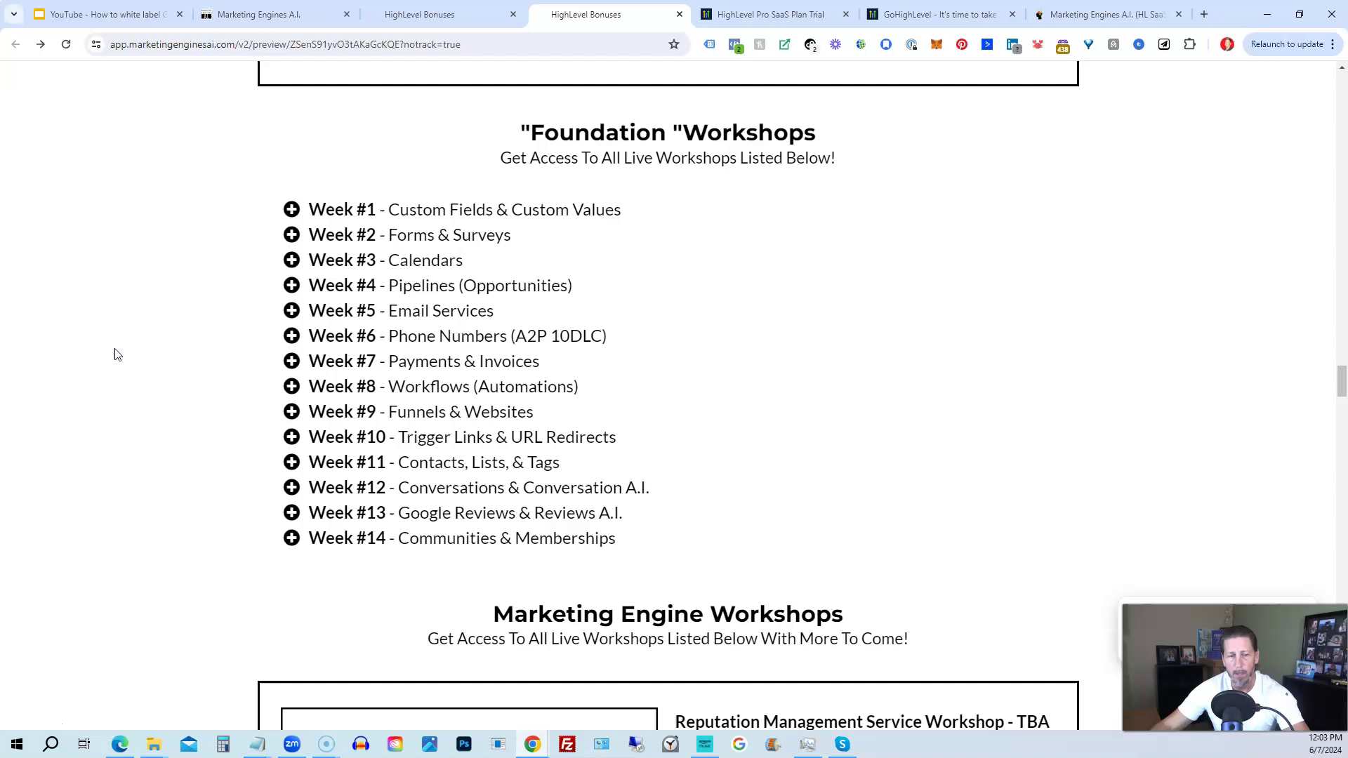
{"action": "scroll", "coordinate": [116, 354], "scroll_direction": "down", "scroll_amount": 1}
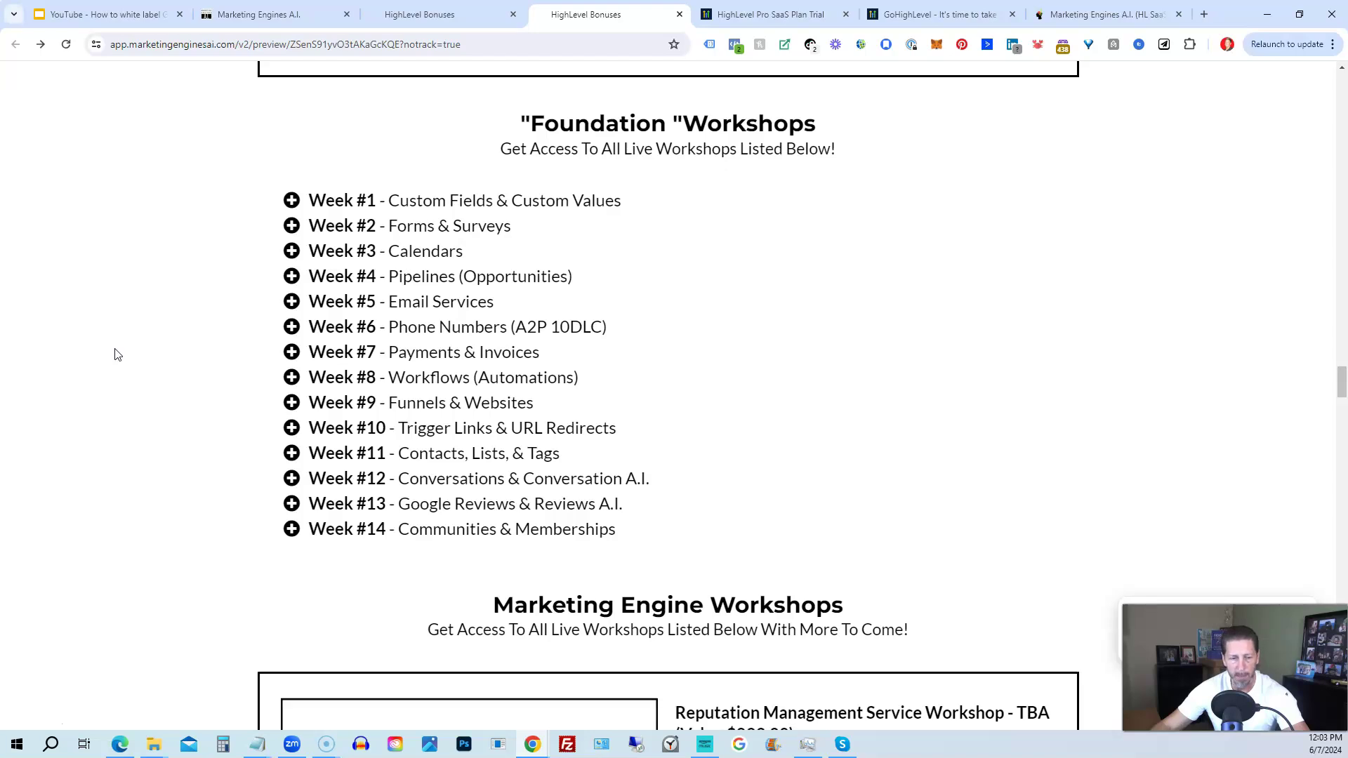
{"action": "scroll", "coordinate": [116, 354], "scroll_direction": "down", "scroll_amount": 2}
{"action": "scroll", "coordinate": [117, 354], "scroll_direction": "down", "scroll_amount": 2}
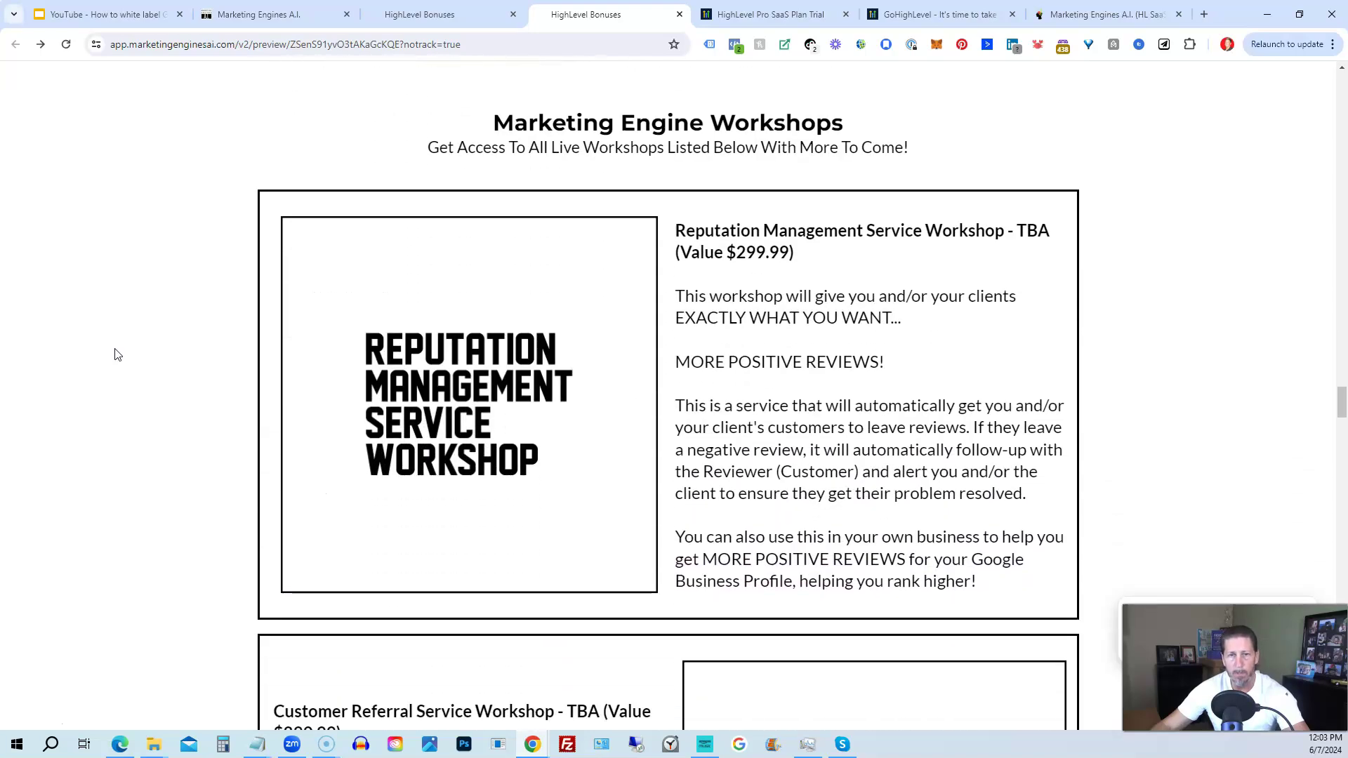
{"action": "scroll", "coordinate": [116, 355], "scroll_direction": "down", "scroll_amount": 1}
{"action": "scroll", "coordinate": [116, 353], "scroll_direction": "up", "scroll_amount": 1}
{"action": "scroll", "coordinate": [116, 355], "scroll_direction": "down", "scroll_amount": 1}
{"action": "scroll", "coordinate": [117, 355], "scroll_direction": "down", "scroll_amount": 3}
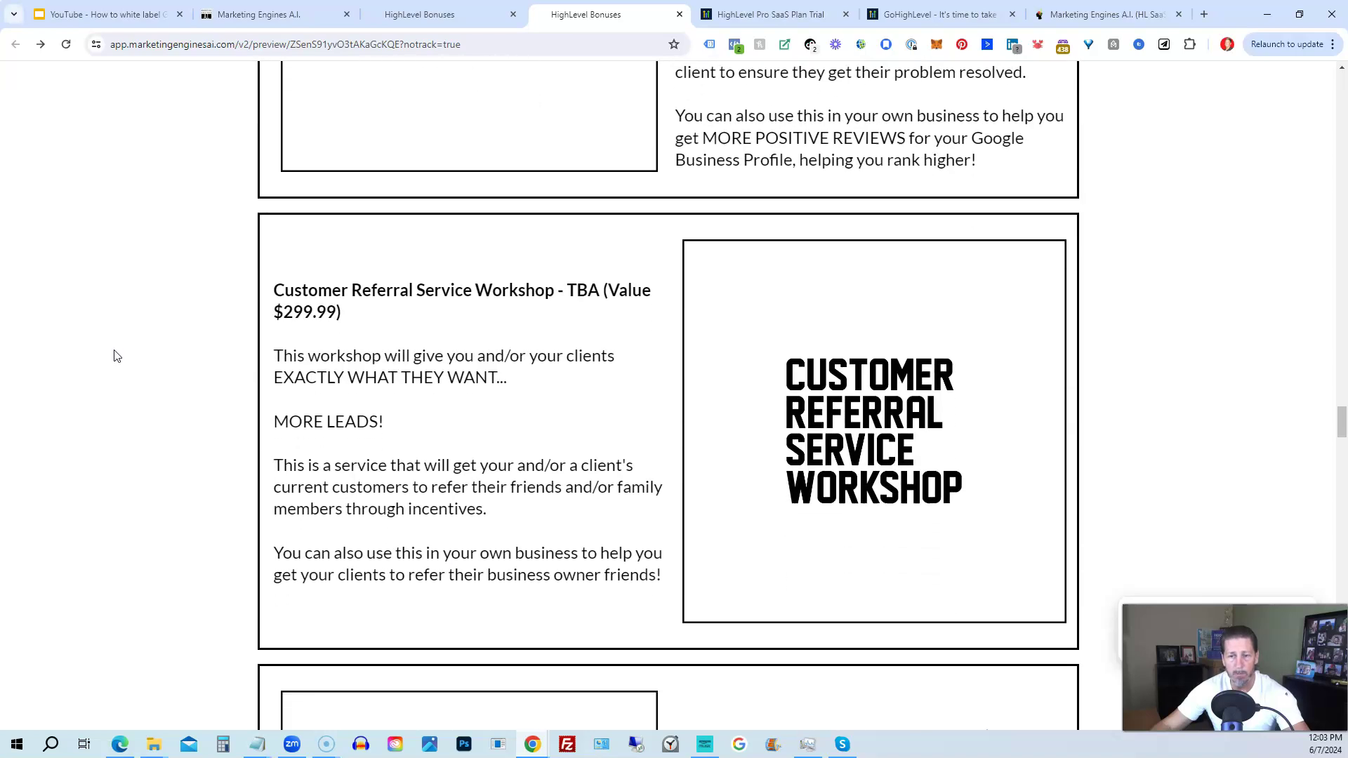
{"action": "scroll", "coordinate": [116, 355], "scroll_direction": "down", "scroll_amount": 3}
{"action": "scroll", "coordinate": [111, 359], "scroll_direction": "down", "scroll_amount": 1}
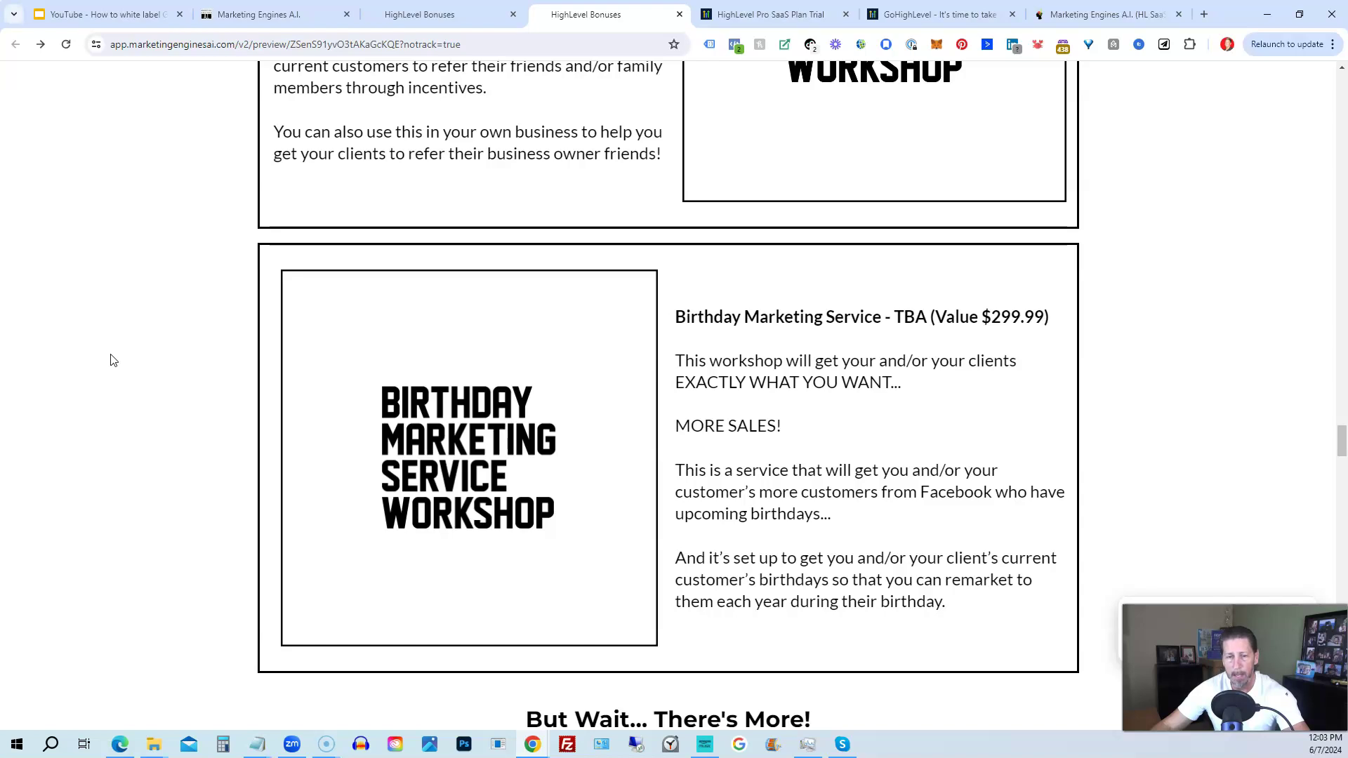
{"action": "scroll", "coordinate": [114, 360], "scroll_direction": "down", "scroll_amount": 1}
{"action": "scroll", "coordinate": [112, 361], "scroll_direction": "down", "scroll_amount": 1}
{"action": "scroll", "coordinate": [112, 361], "scroll_direction": "down", "scroll_amount": 1}
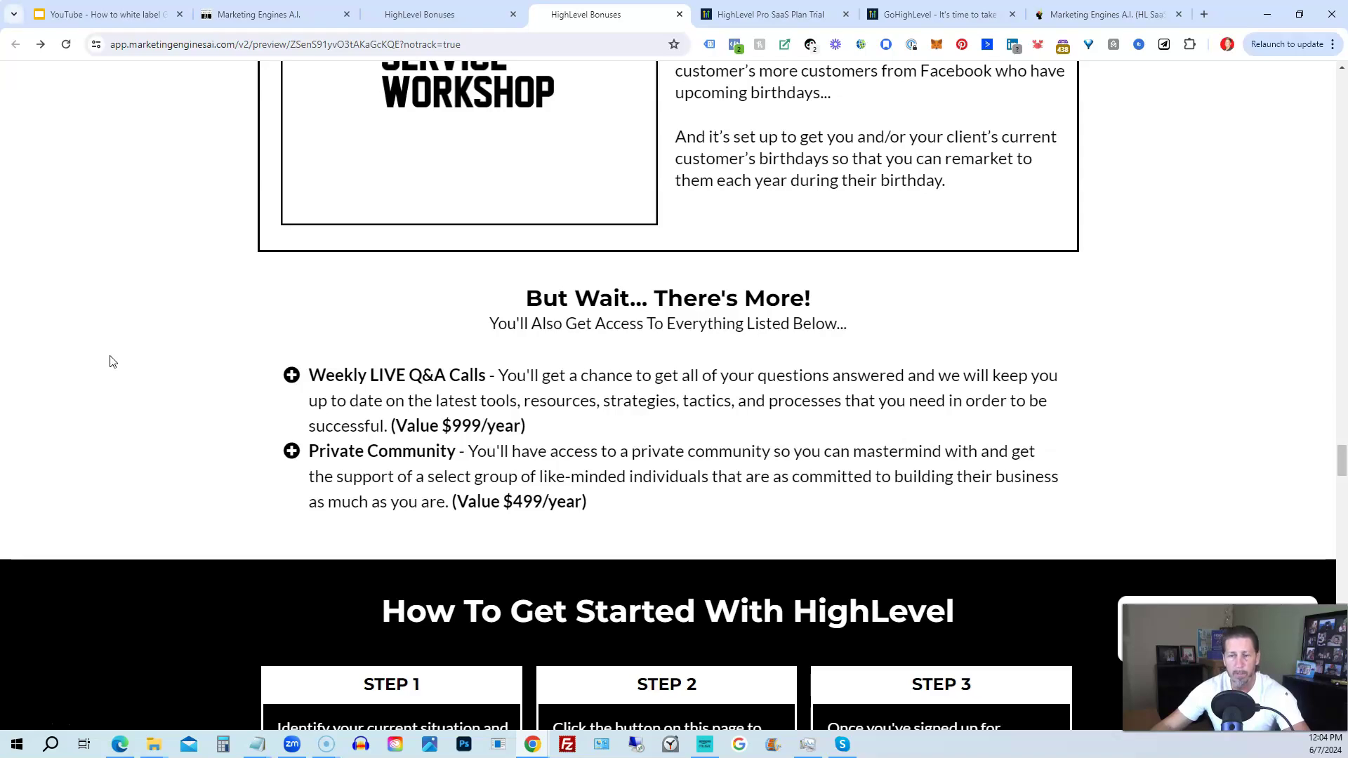
{"action": "scroll", "coordinate": [111, 362], "scroll_direction": "down", "scroll_amount": 2}
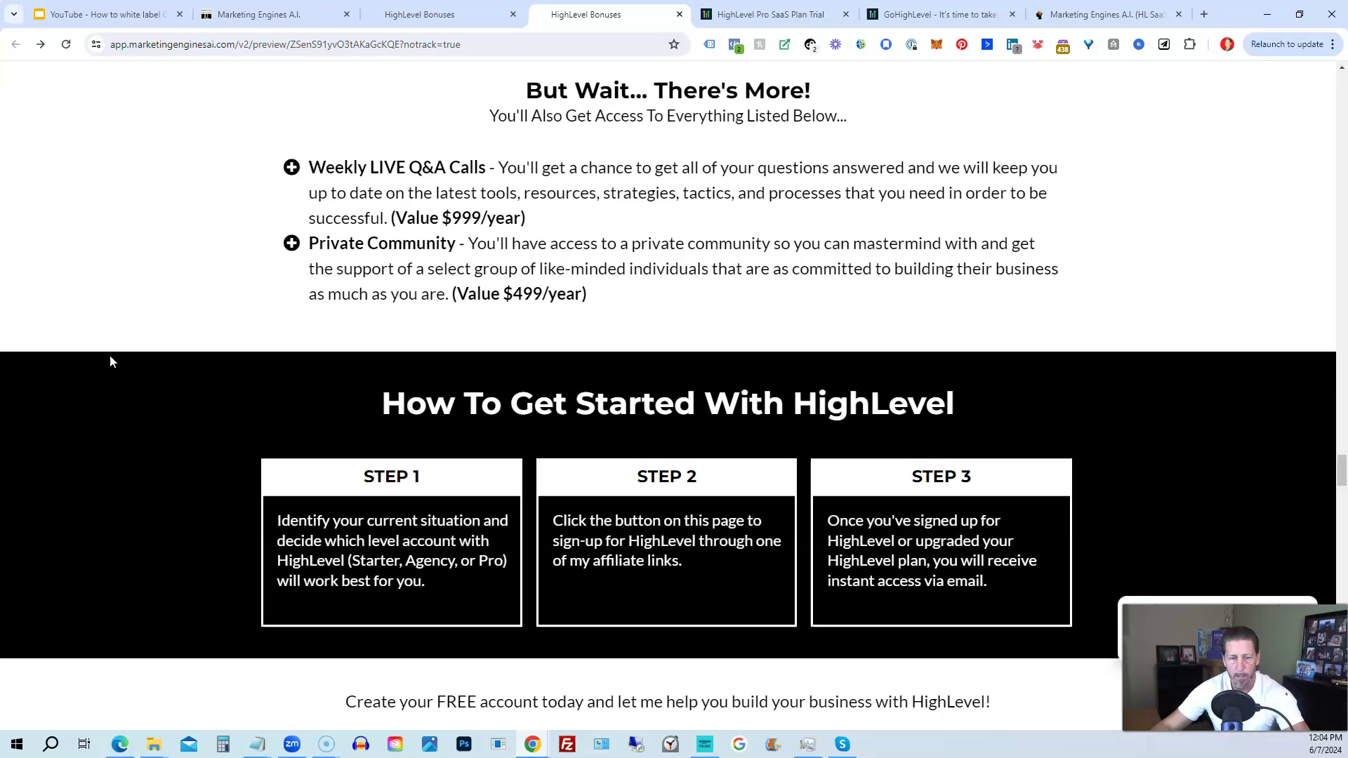
{"action": "scroll", "coordinate": [111, 361], "scroll_direction": "down", "scroll_amount": 2}
{"action": "scroll", "coordinate": [111, 361], "scroll_direction": "down", "scroll_amount": 1}
{"action": "scroll", "coordinate": [111, 362], "scroll_direction": "down", "scroll_amount": 1}
{"action": "scroll", "coordinate": [111, 361], "scroll_direction": "down", "scroll_amount": 2}
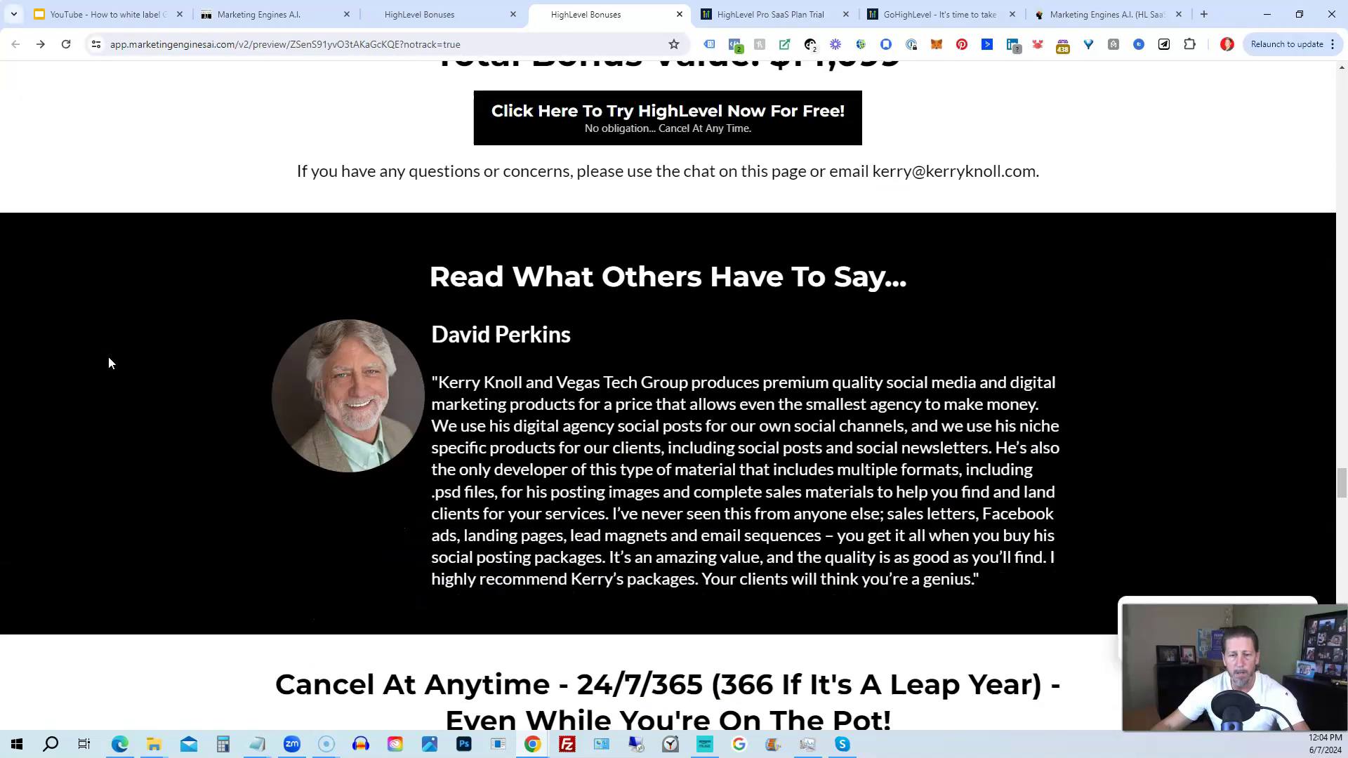
{"action": "scroll", "coordinate": [109, 359], "scroll_direction": "down", "scroll_amount": 2}
{"action": "scroll", "coordinate": [106, 363], "scroll_direction": "down", "scroll_amount": 2}
{"action": "scroll", "coordinate": [109, 364], "scroll_direction": "down", "scroll_amount": 1}
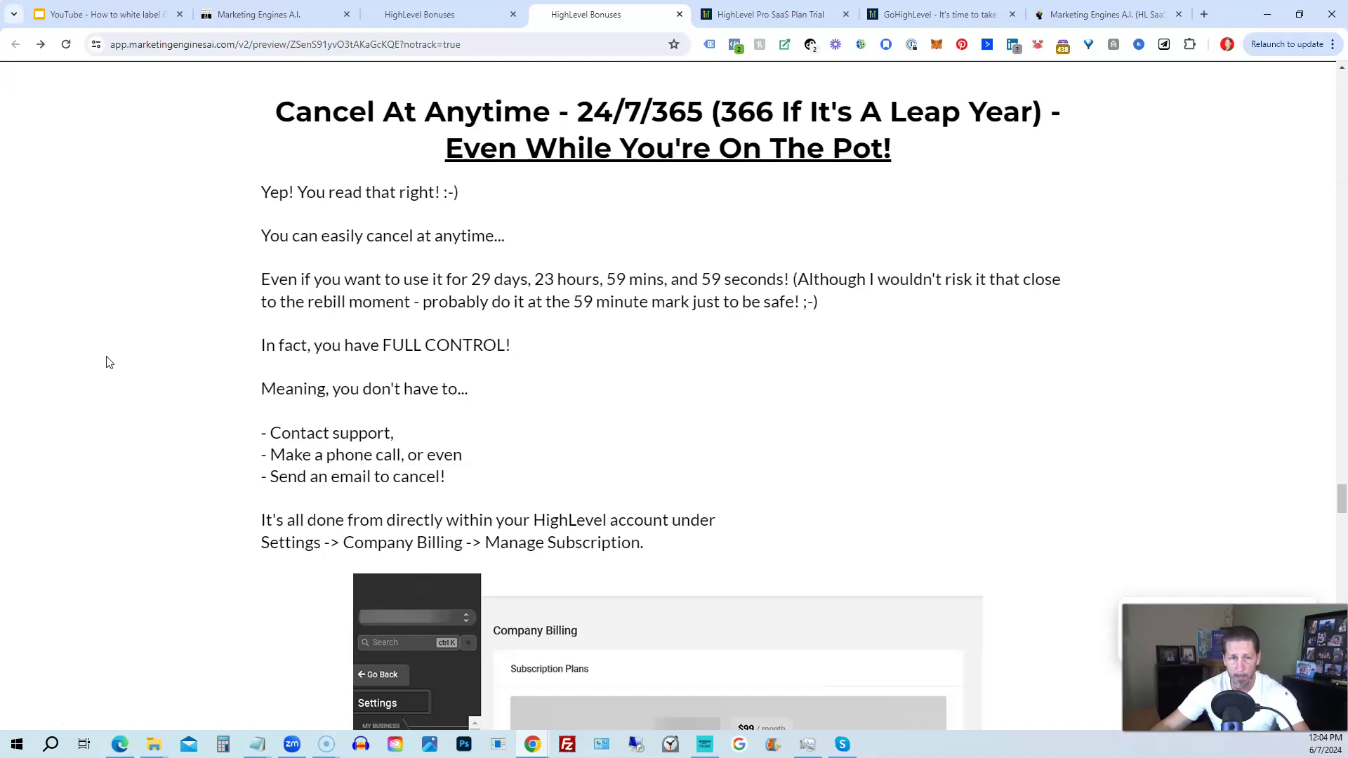
{"action": "scroll", "coordinate": [105, 362], "scroll_direction": "down", "scroll_amount": 1}
{"action": "scroll", "coordinate": [106, 363], "scroll_direction": "down", "scroll_amount": 2}
{"action": "scroll", "coordinate": [106, 362], "scroll_direction": "down", "scroll_amount": 1}
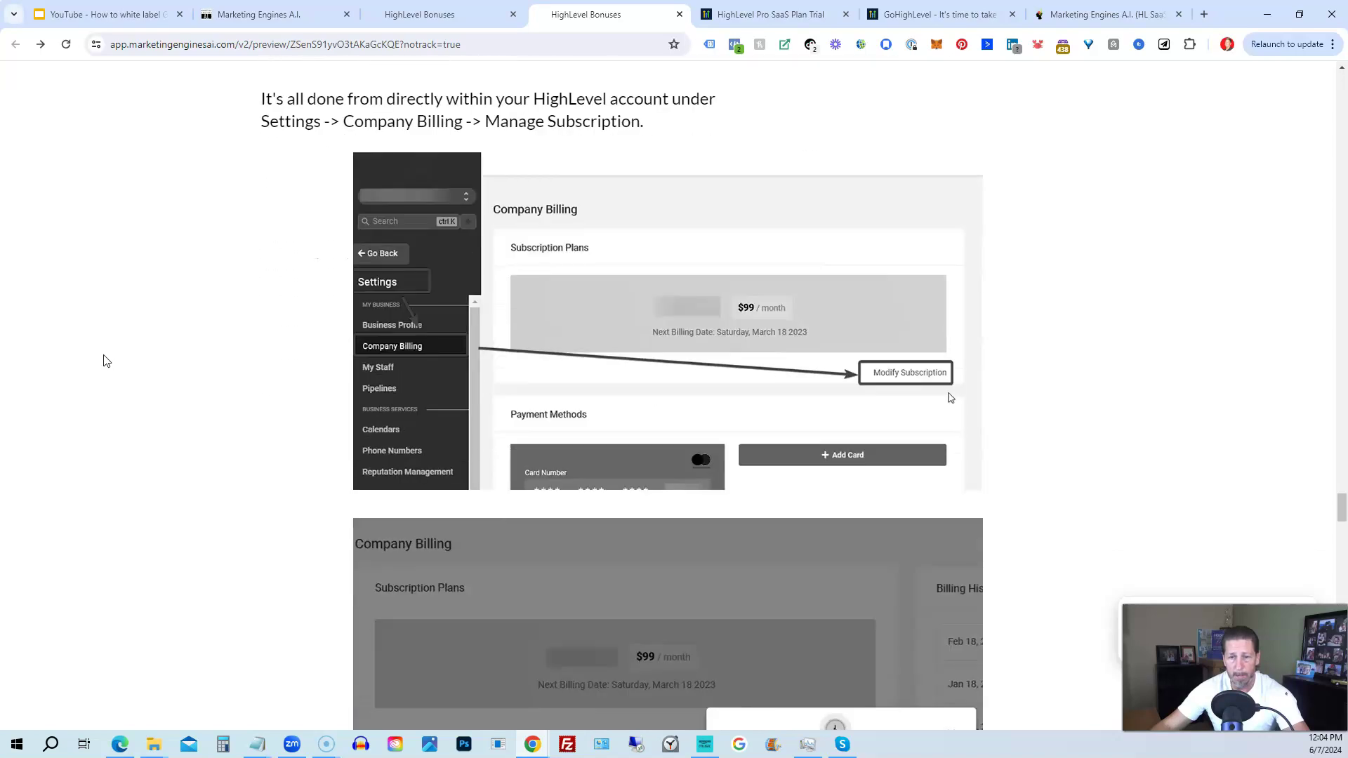
{"action": "scroll", "coordinate": [104, 362], "scroll_direction": "down", "scroll_amount": 2}
{"action": "scroll", "coordinate": [104, 362], "scroll_direction": "down", "scroll_amount": 2}
{"action": "scroll", "coordinate": [104, 360], "scroll_direction": "down", "scroll_amount": 2}
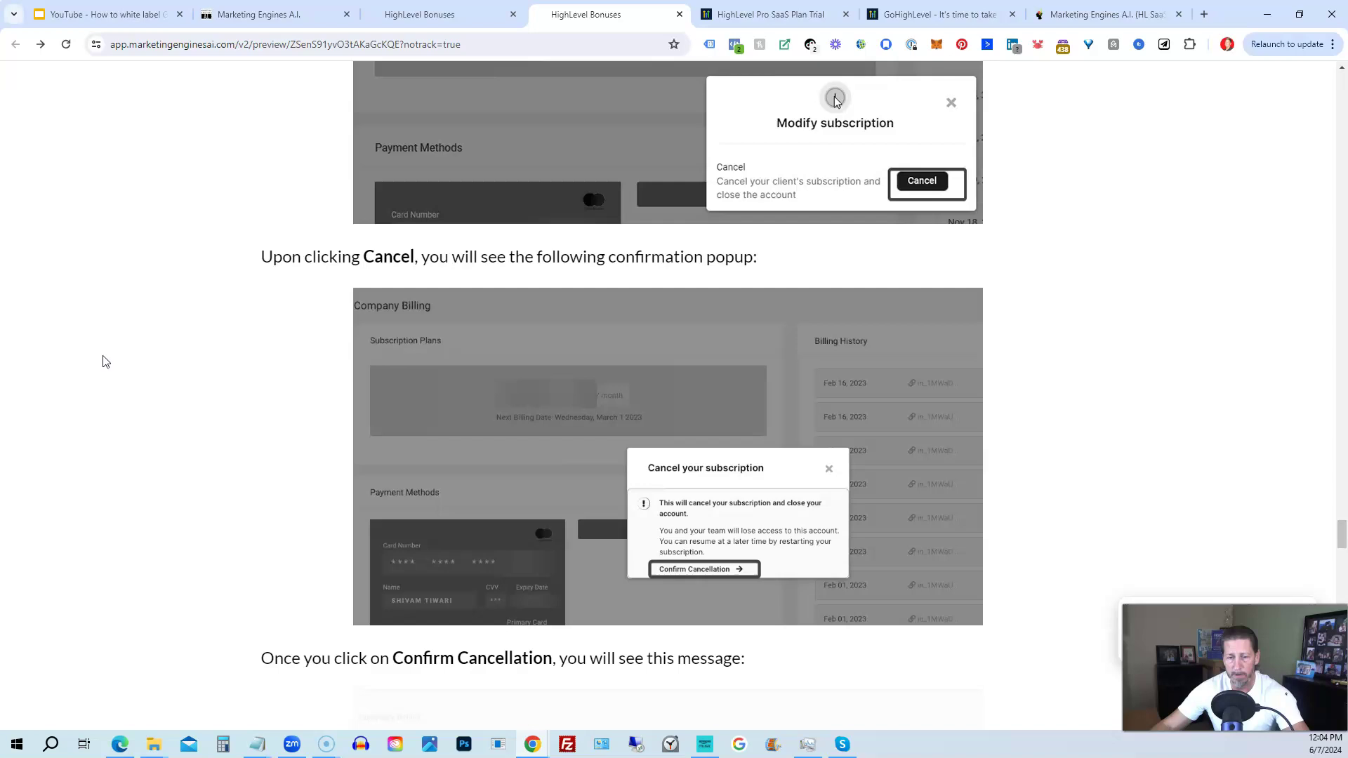
{"action": "scroll", "coordinate": [103, 362], "scroll_direction": "down", "scroll_amount": 1}
{"action": "scroll", "coordinate": [103, 361], "scroll_direction": "down", "scroll_amount": 1}
{"action": "scroll", "coordinate": [104, 362], "scroll_direction": "down", "scroll_amount": 1}
{"action": "scroll", "coordinate": [103, 362], "scroll_direction": "down", "scroll_amount": 1}
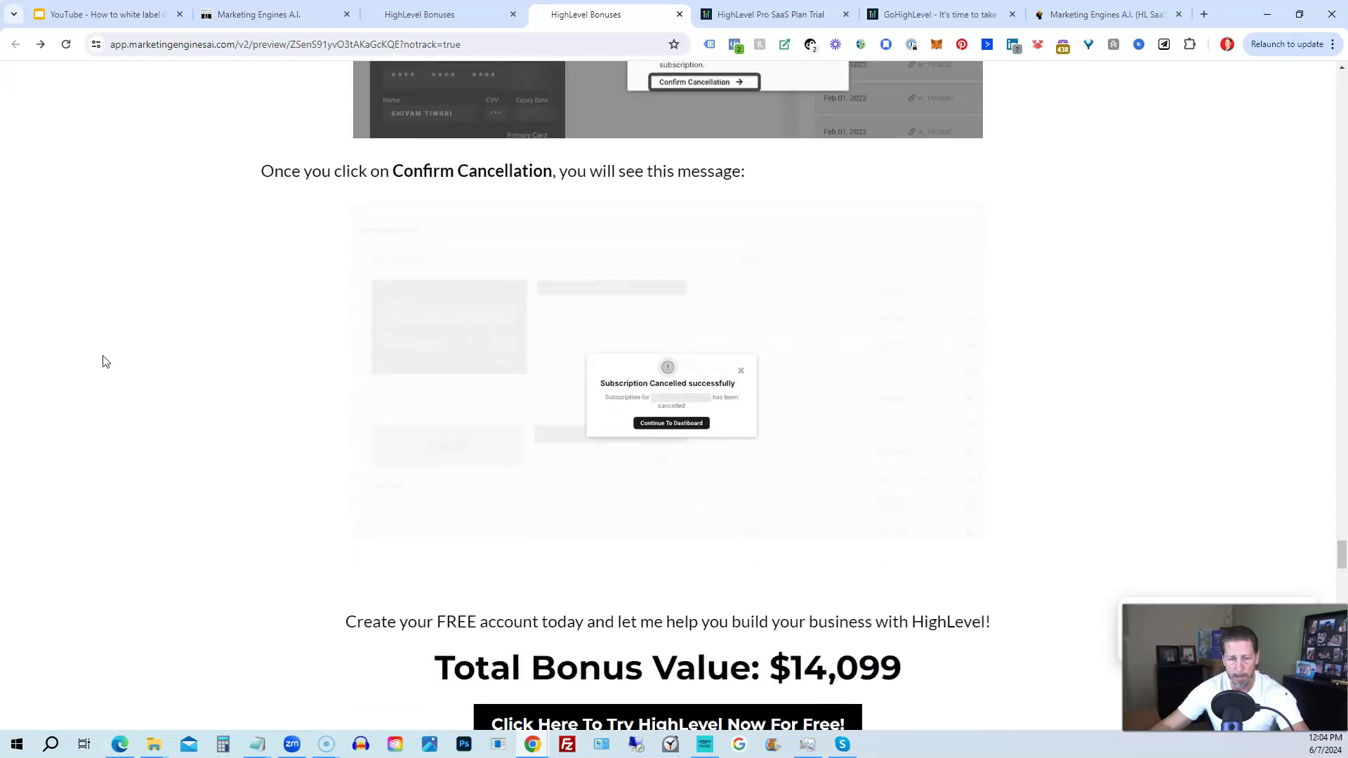
{"action": "scroll", "coordinate": [103, 362], "scroll_direction": "down", "scroll_amount": 2}
{"action": "scroll", "coordinate": [104, 361], "scroll_direction": "down", "scroll_amount": 1}
{"action": "scroll", "coordinate": [102, 361], "scroll_direction": "down", "scroll_amount": 1}
{"action": "scroll", "coordinate": [101, 361], "scroll_direction": "down", "scroll_amount": 1}
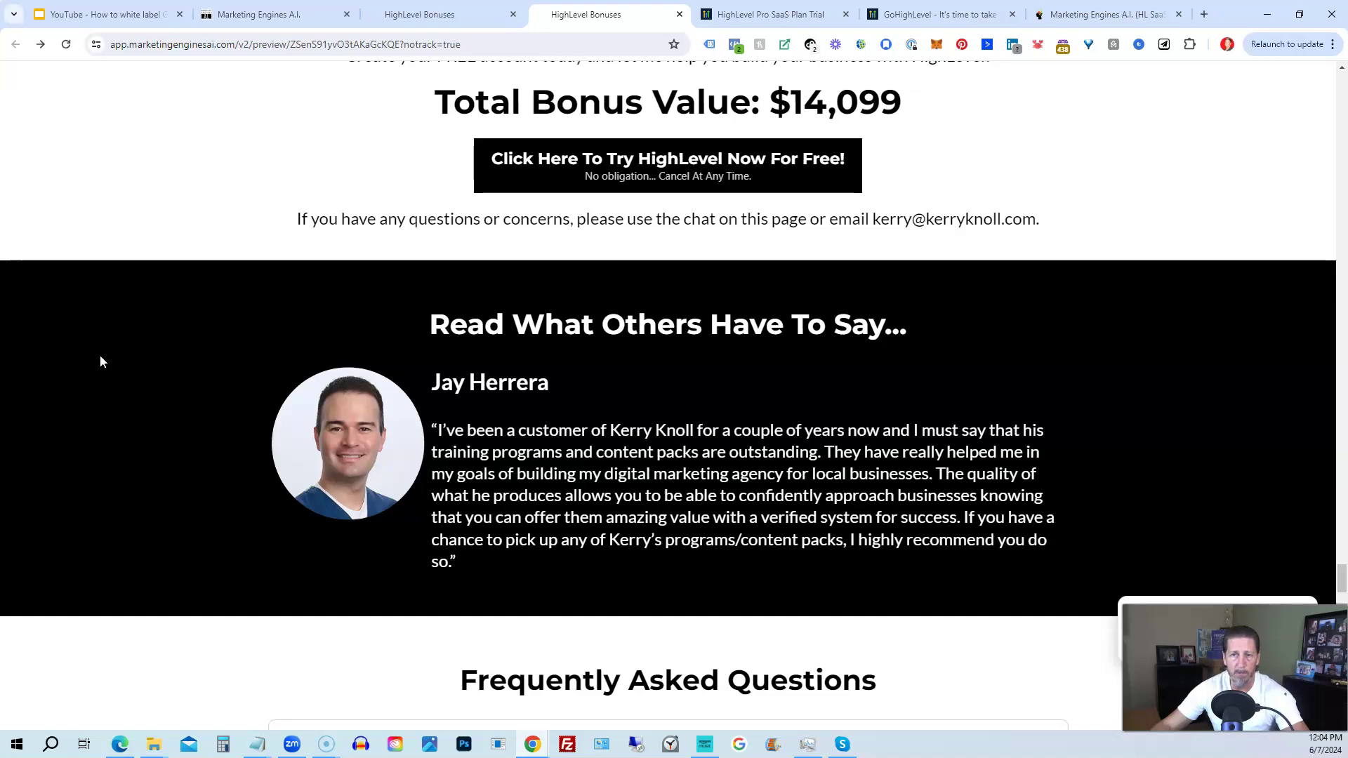
{"action": "scroll", "coordinate": [100, 361], "scroll_direction": "down", "scroll_amount": 3}
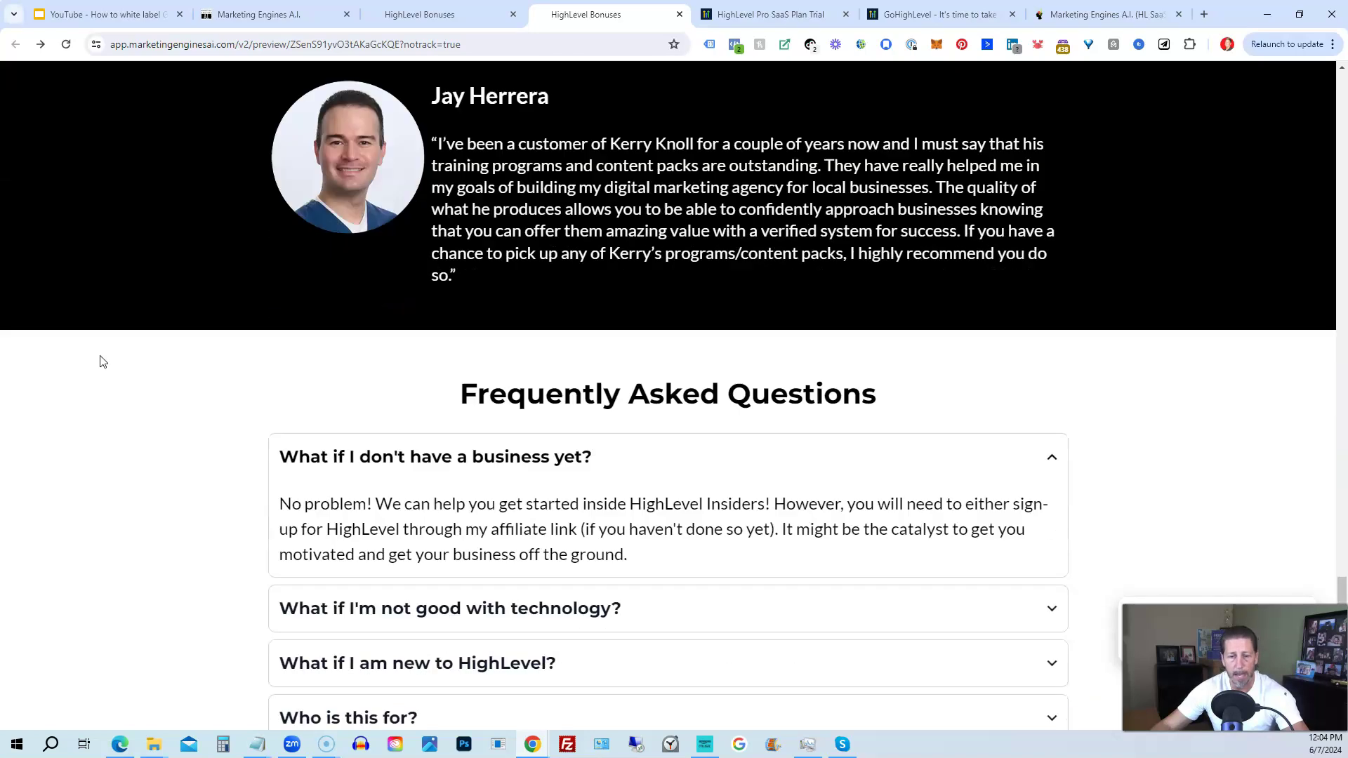
{"action": "scroll", "coordinate": [101, 361], "scroll_direction": "down", "scroll_amount": 1}
{"action": "scroll", "coordinate": [100, 362], "scroll_direction": "down", "scroll_amount": 1}
{"action": "scroll", "coordinate": [100, 361], "scroll_direction": "down", "scroll_amount": 1}
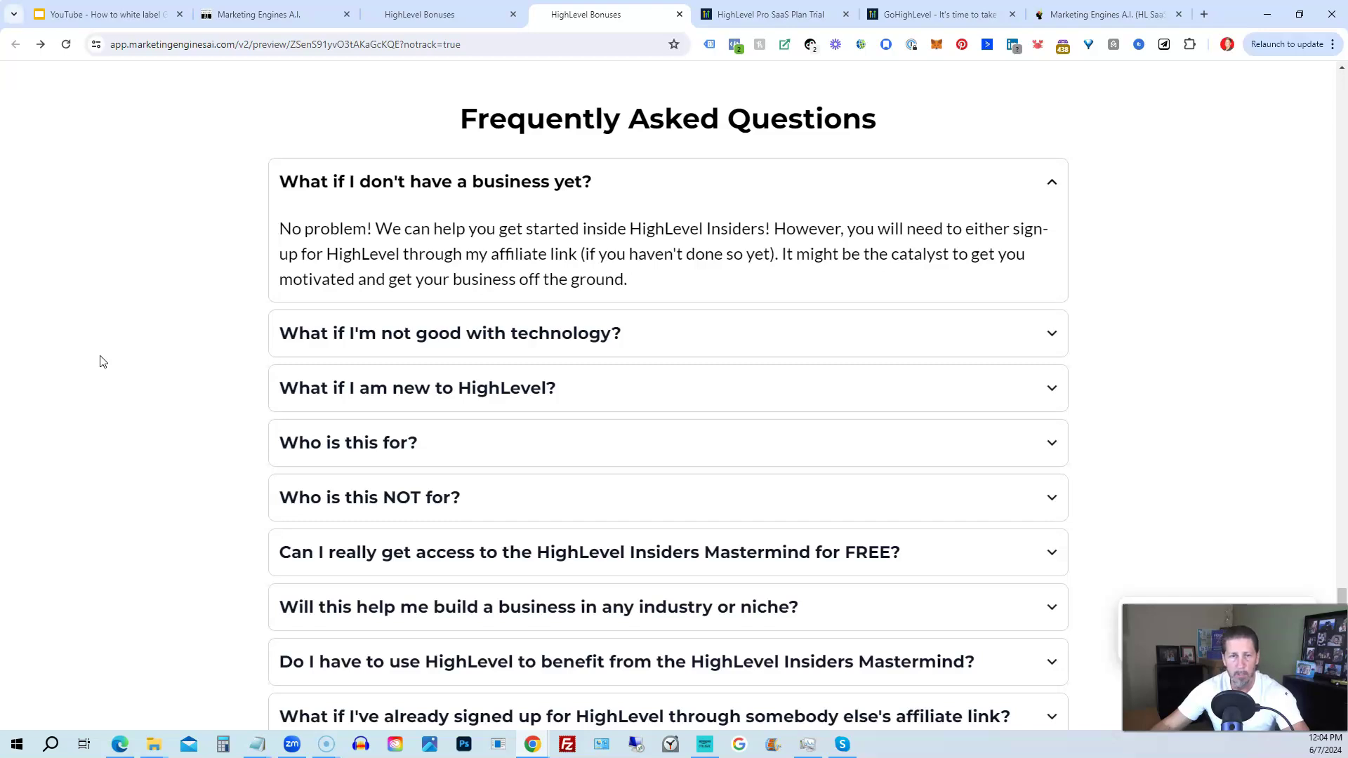
{"action": "scroll", "coordinate": [99, 361], "scroll_direction": "down", "scroll_amount": 1}
{"action": "scroll", "coordinate": [99, 361], "scroll_direction": "up", "scroll_amount": 1}
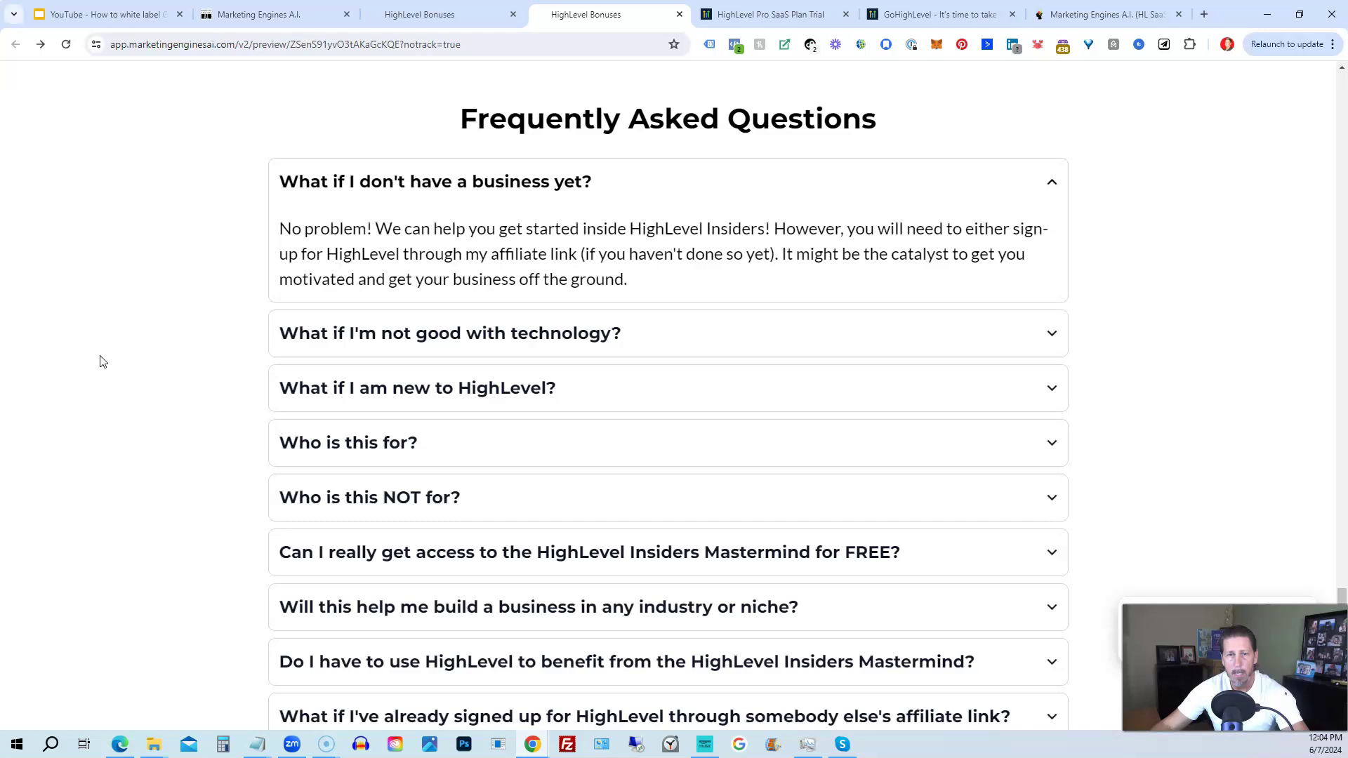
{"action": "scroll", "coordinate": [101, 362], "scroll_direction": "down", "scroll_amount": 1}
{"action": "scroll", "coordinate": [100, 361], "scroll_direction": "down", "scroll_amount": 3}
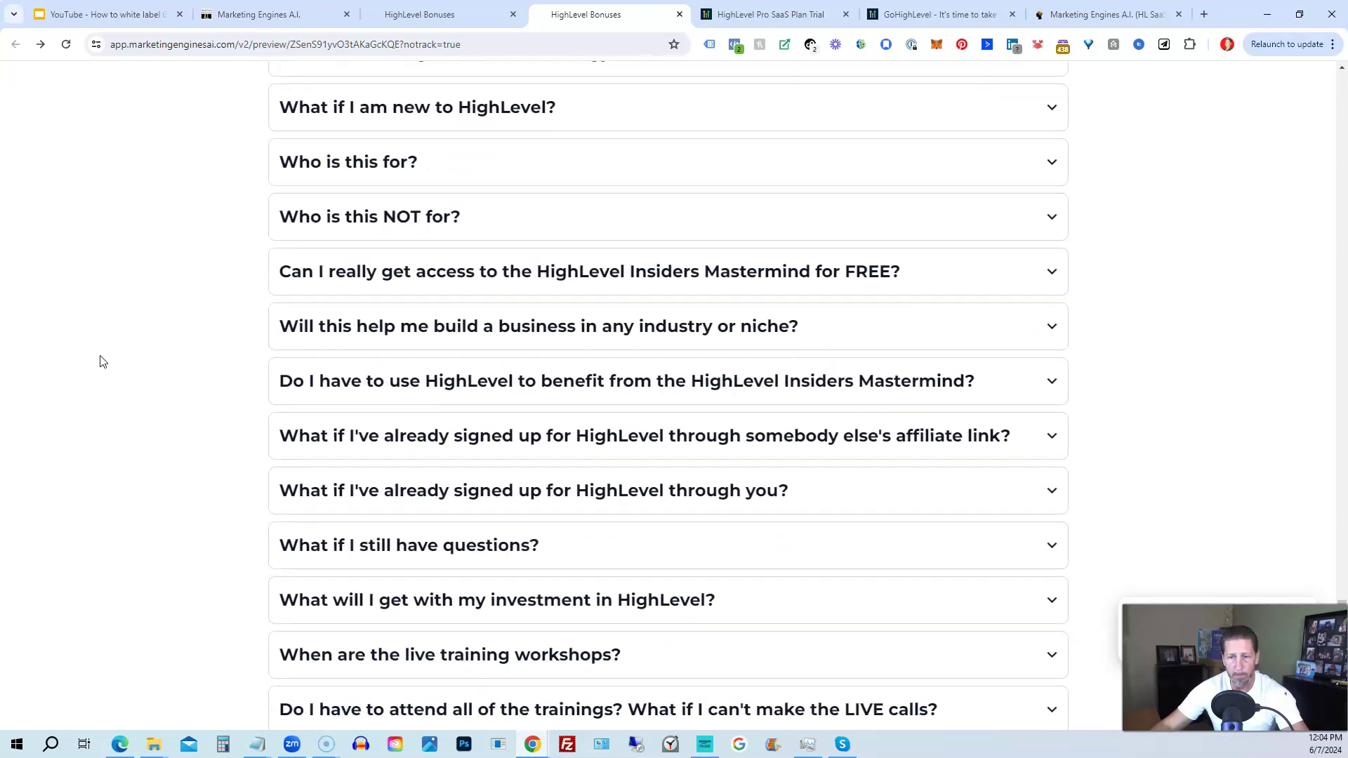
{"action": "scroll", "coordinate": [101, 362], "scroll_direction": "down", "scroll_amount": 2}
{"action": "scroll", "coordinate": [99, 361], "scroll_direction": "down", "scroll_amount": 1}
{"action": "scroll", "coordinate": [101, 361], "scroll_direction": "down", "scroll_amount": 3}
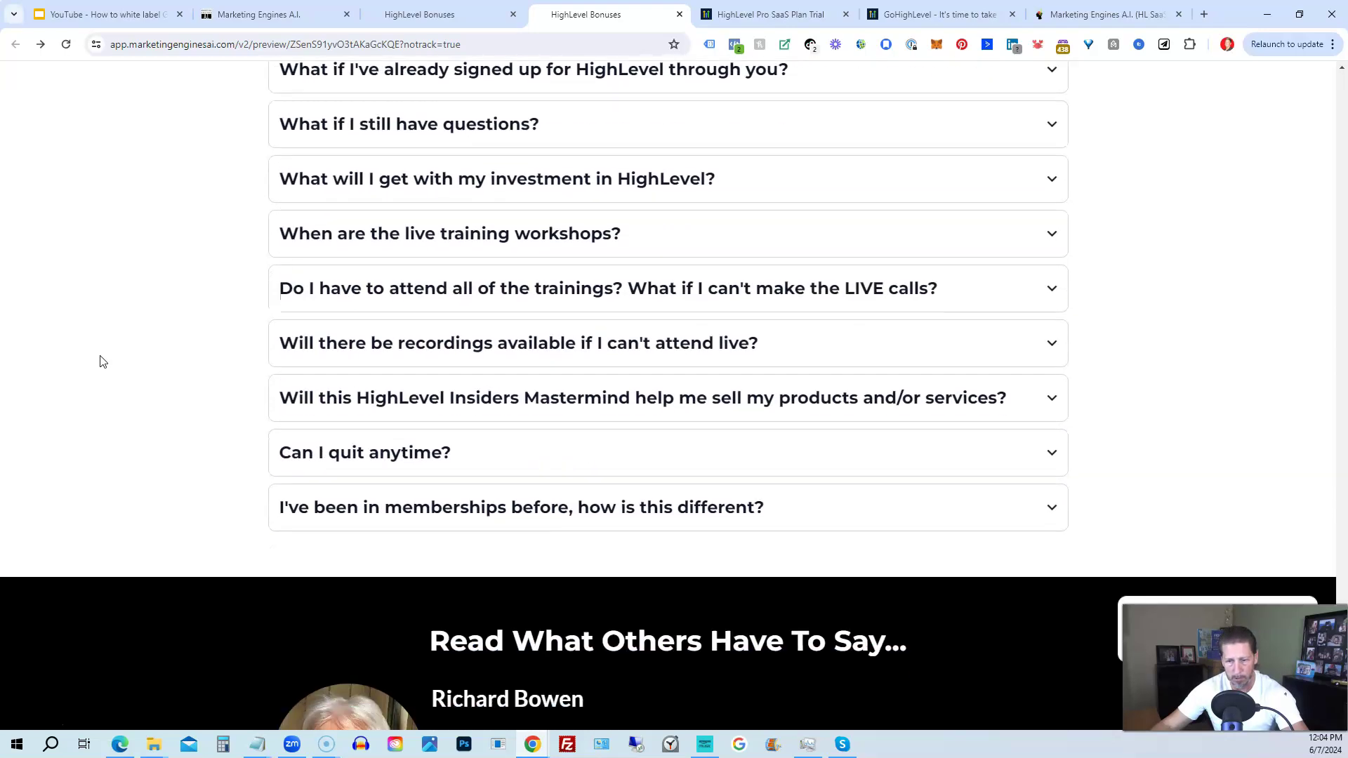
{"action": "scroll", "coordinate": [100, 361], "scroll_direction": "down", "scroll_amount": 2}
{"action": "scroll", "coordinate": [101, 361], "scroll_direction": "down", "scroll_amount": 1}
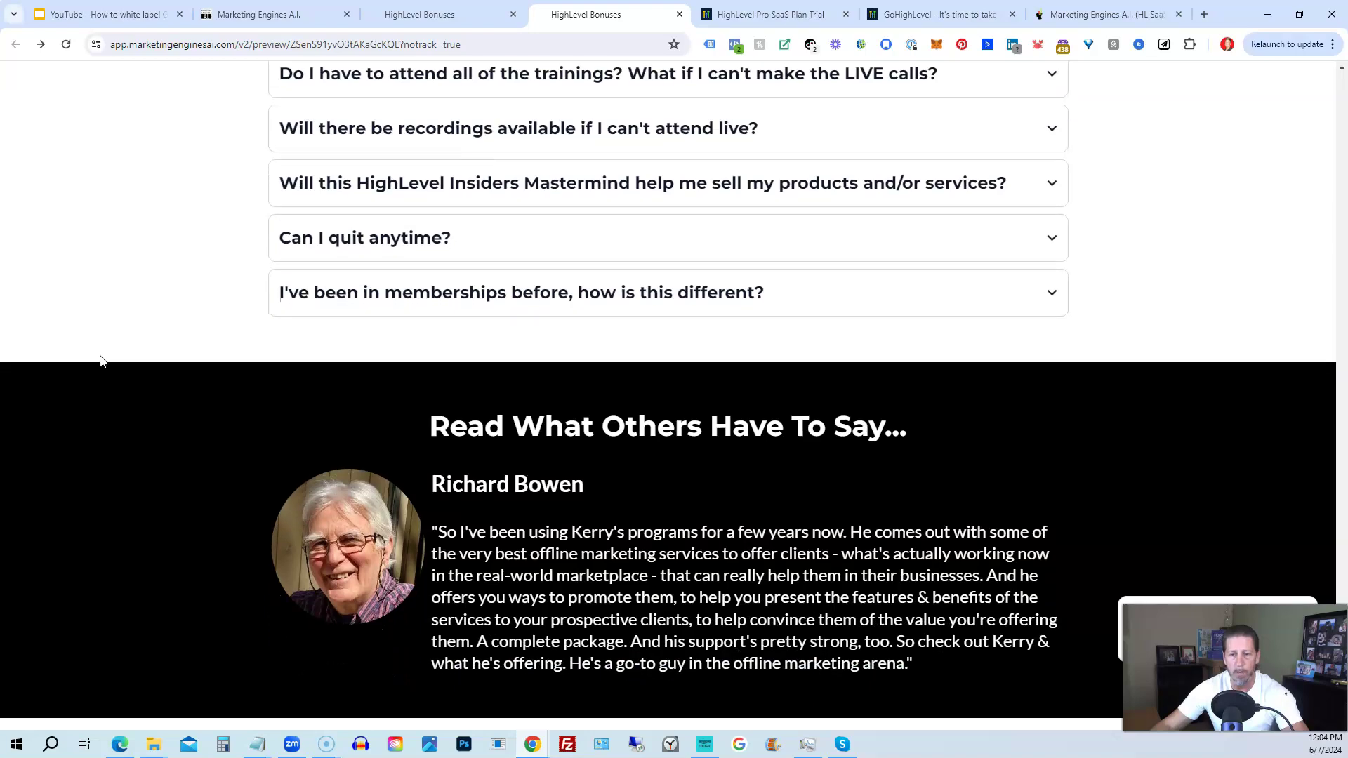
{"action": "scroll", "coordinate": [101, 362], "scroll_direction": "down", "scroll_amount": 1}
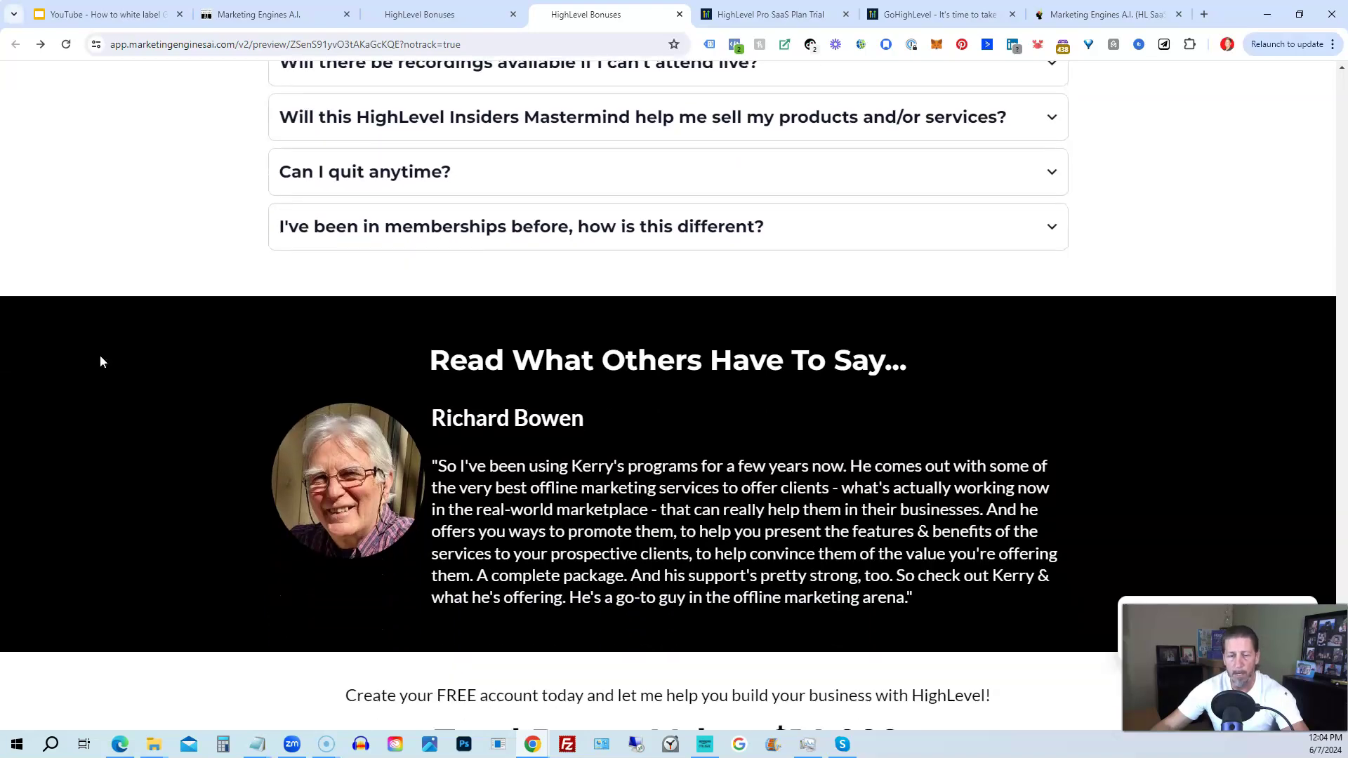
{"action": "scroll", "coordinate": [101, 362], "scroll_direction": "down", "scroll_amount": 2}
{"action": "scroll", "coordinate": [101, 361], "scroll_direction": "down", "scroll_amount": 3}
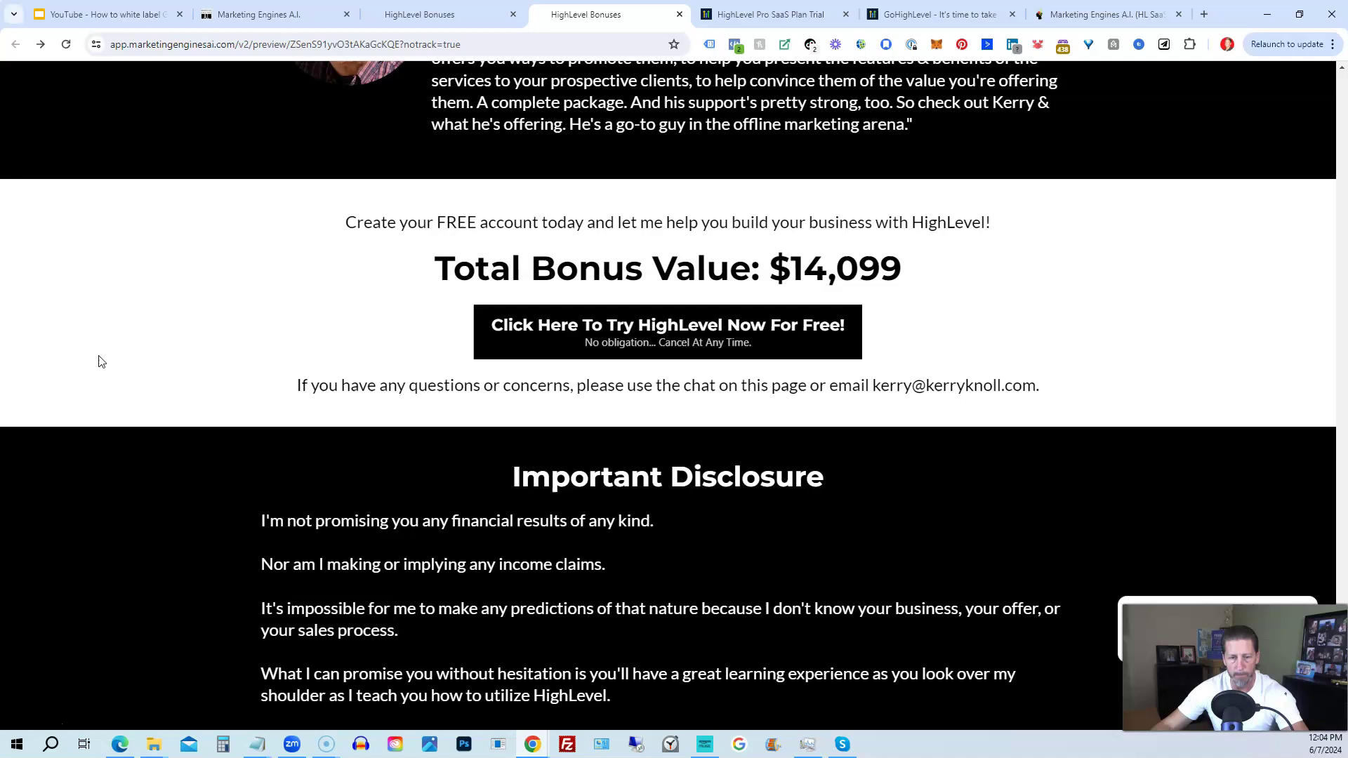
{"action": "scroll", "coordinate": [98, 362], "scroll_direction": "down", "scroll_amount": 1}
{"action": "scroll", "coordinate": [98, 362], "scroll_direction": "down", "scroll_amount": 1}
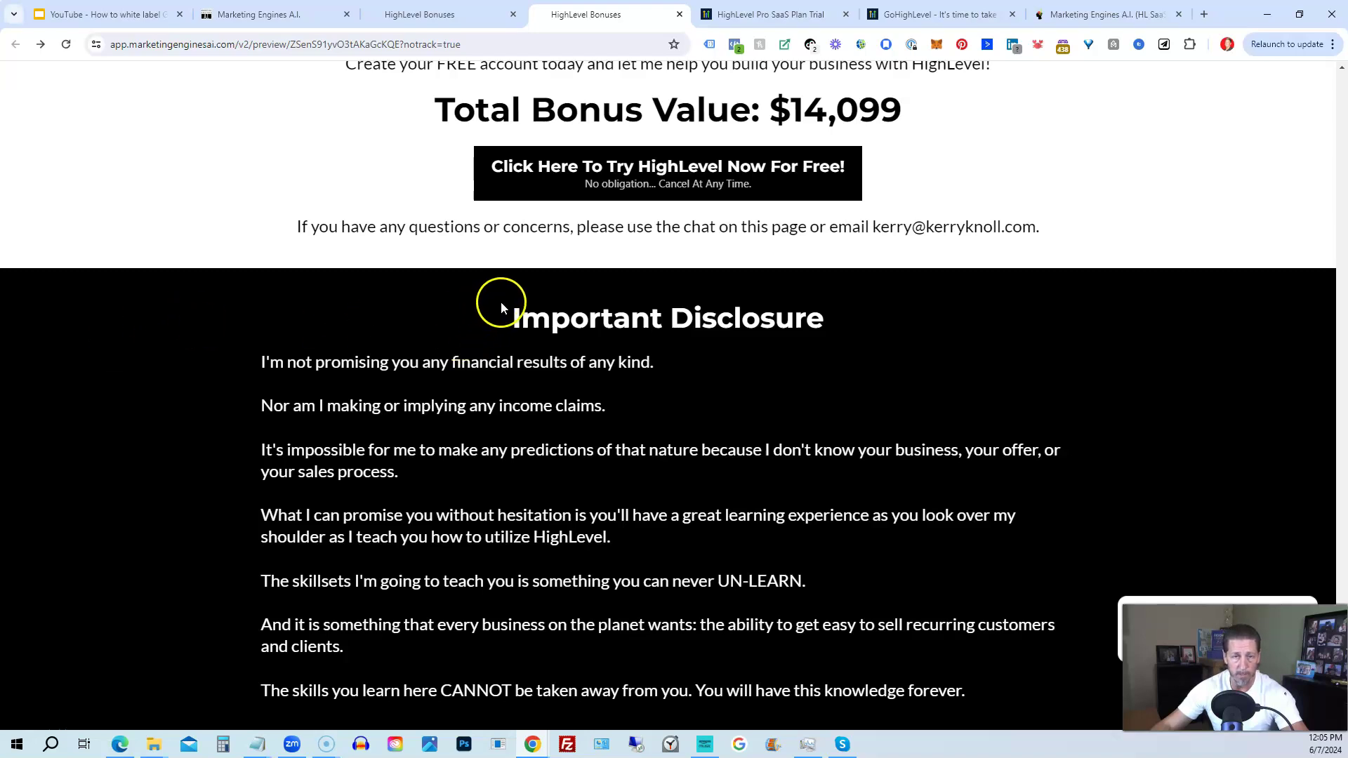
Open the 'Try HighLevel Now For Free!' popup and look over its purchase, trial and upgrade links
{"action": "left_click", "coordinate": [573, 186]}
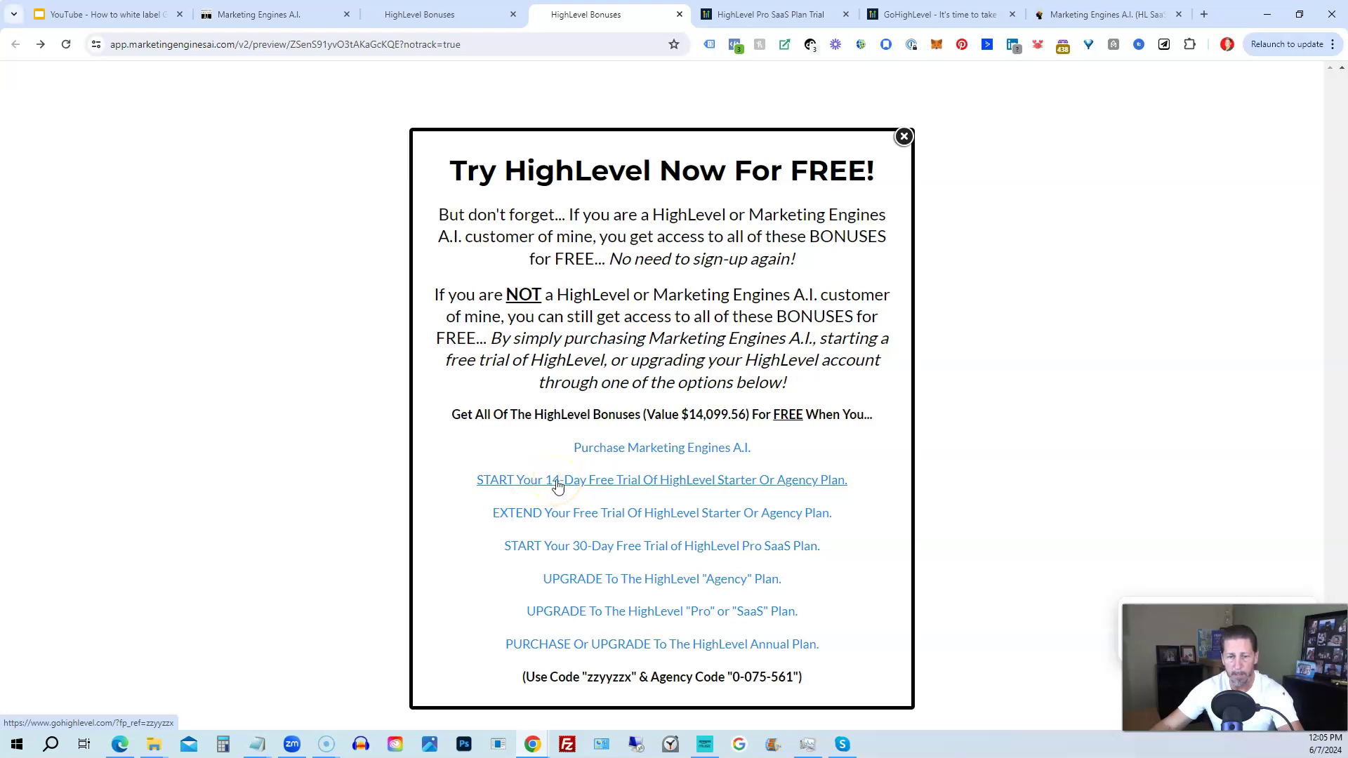
{"action": "left_click", "coordinate": [556, 489]}
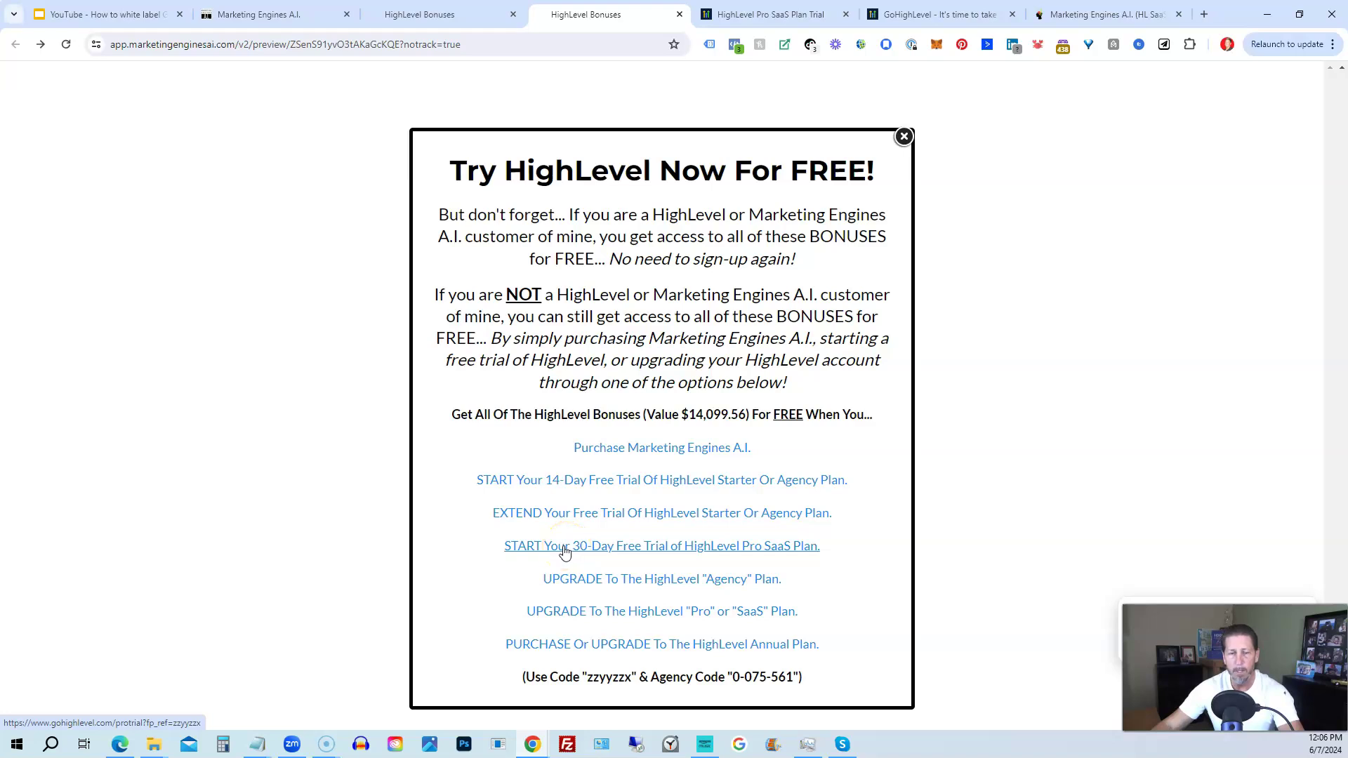
{"action": "left_click", "coordinate": [566, 548]}
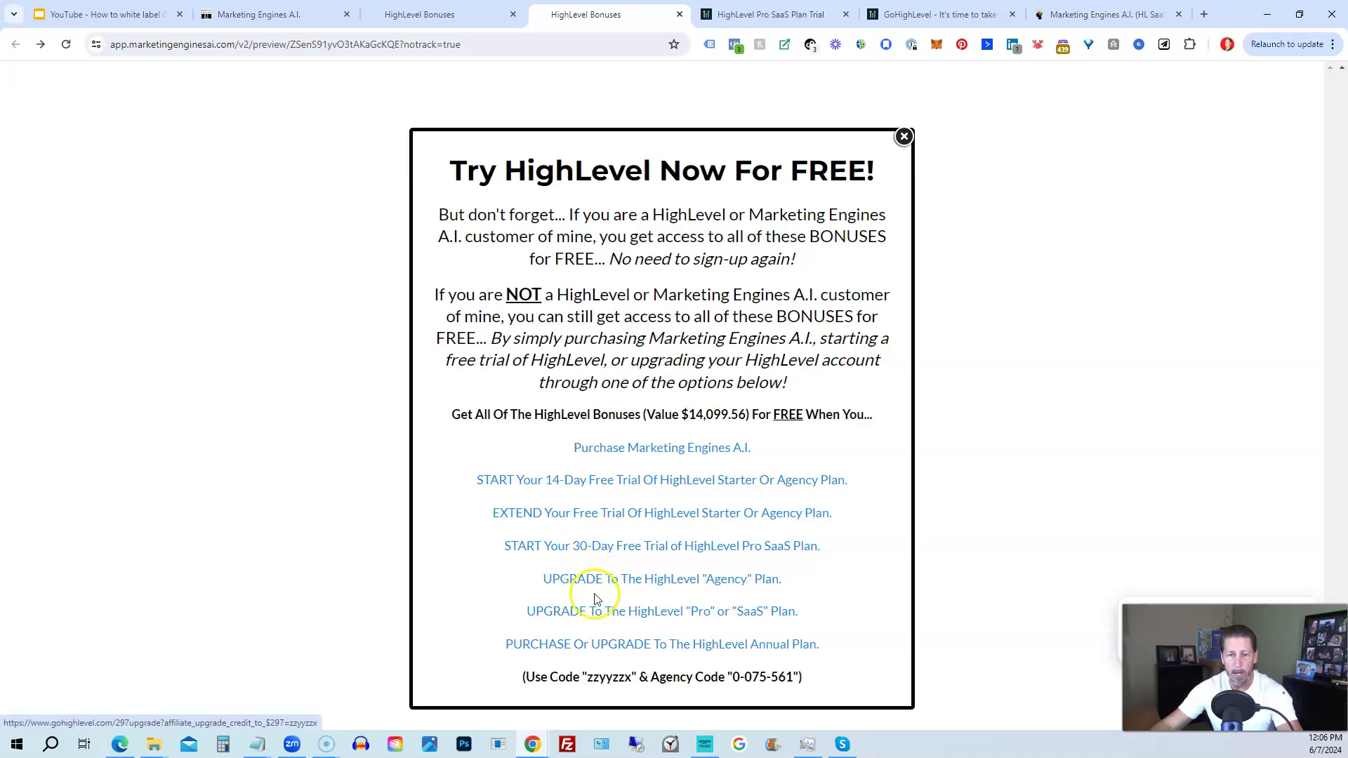
Switch to the 'GoHighLevel - It's time to take' tab and scroll to the Pro upgrade form
{"action": "left_click", "coordinate": [908, 18]}
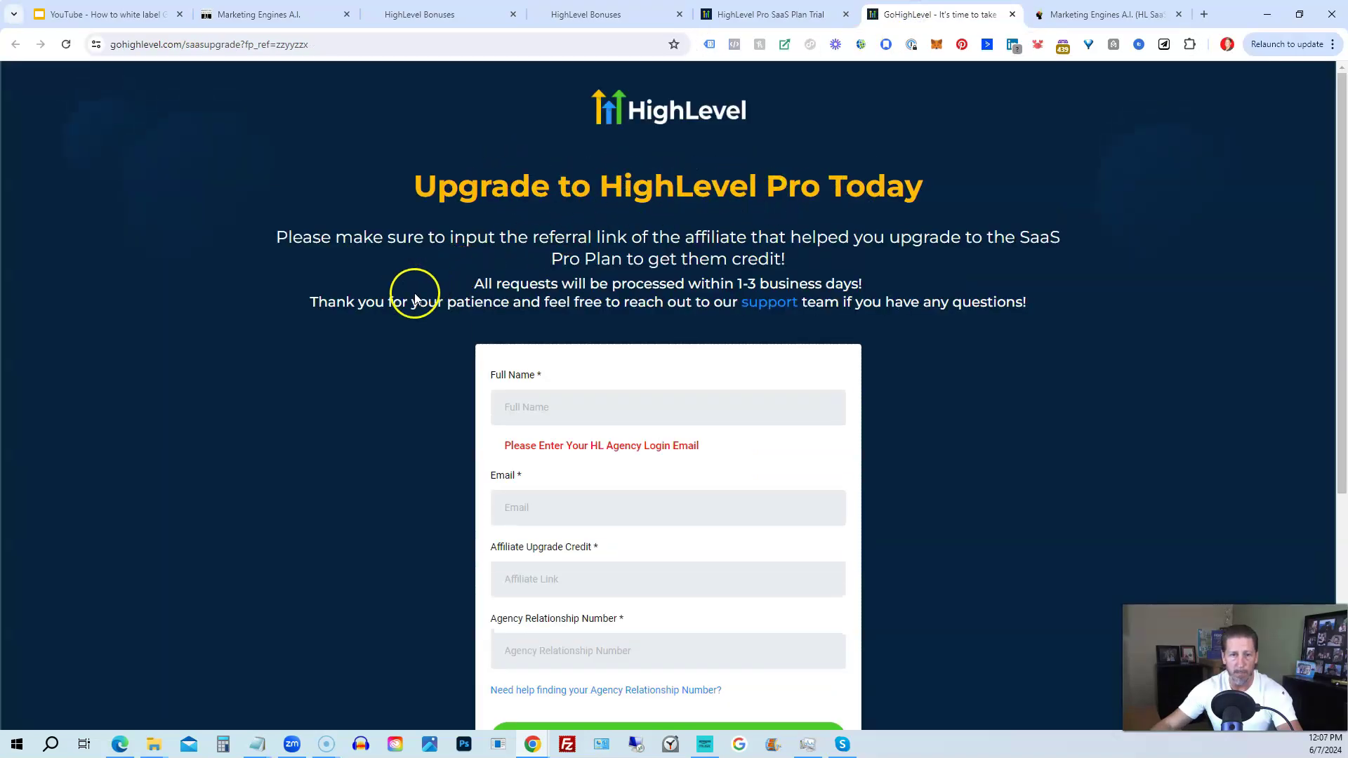
{"action": "scroll", "coordinate": [400, 321], "scroll_direction": "down", "scroll_amount": 2}
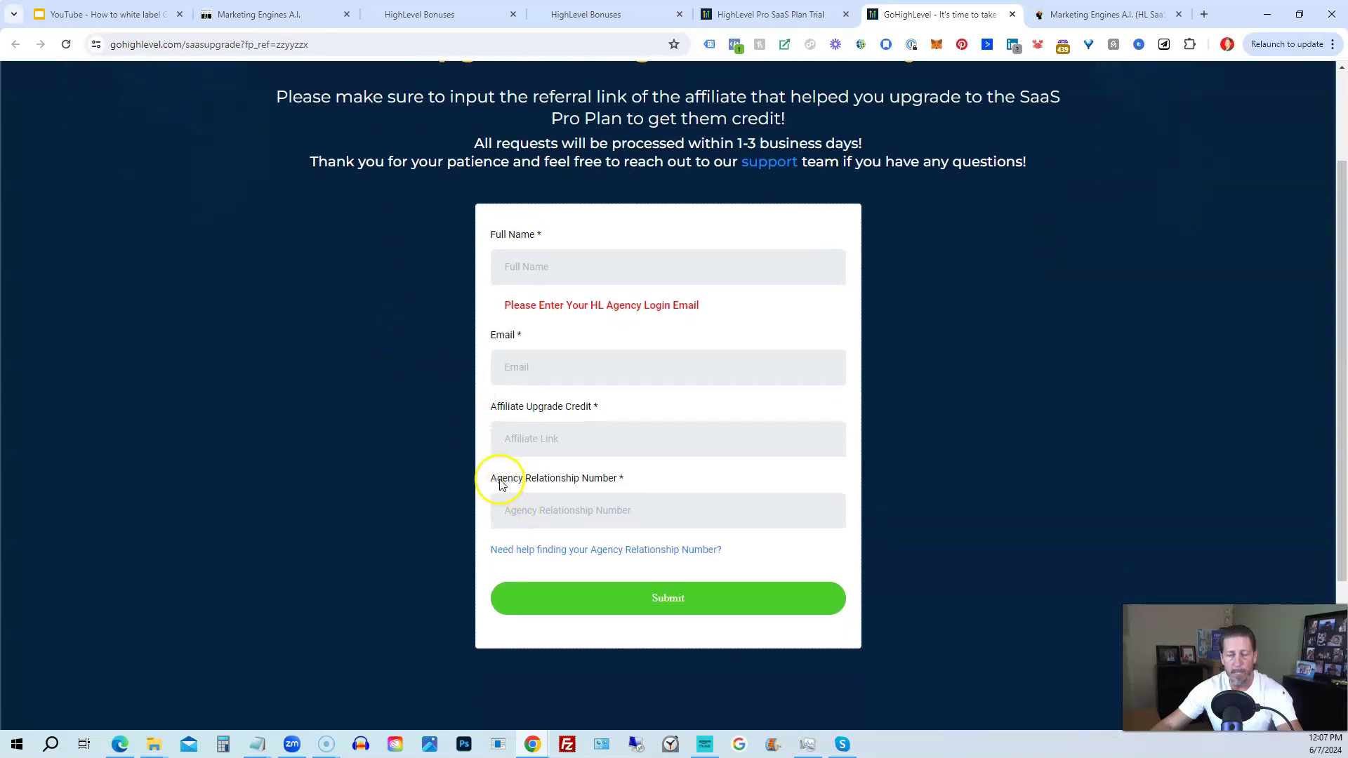
{"action": "left_click", "coordinate": [775, 14]}
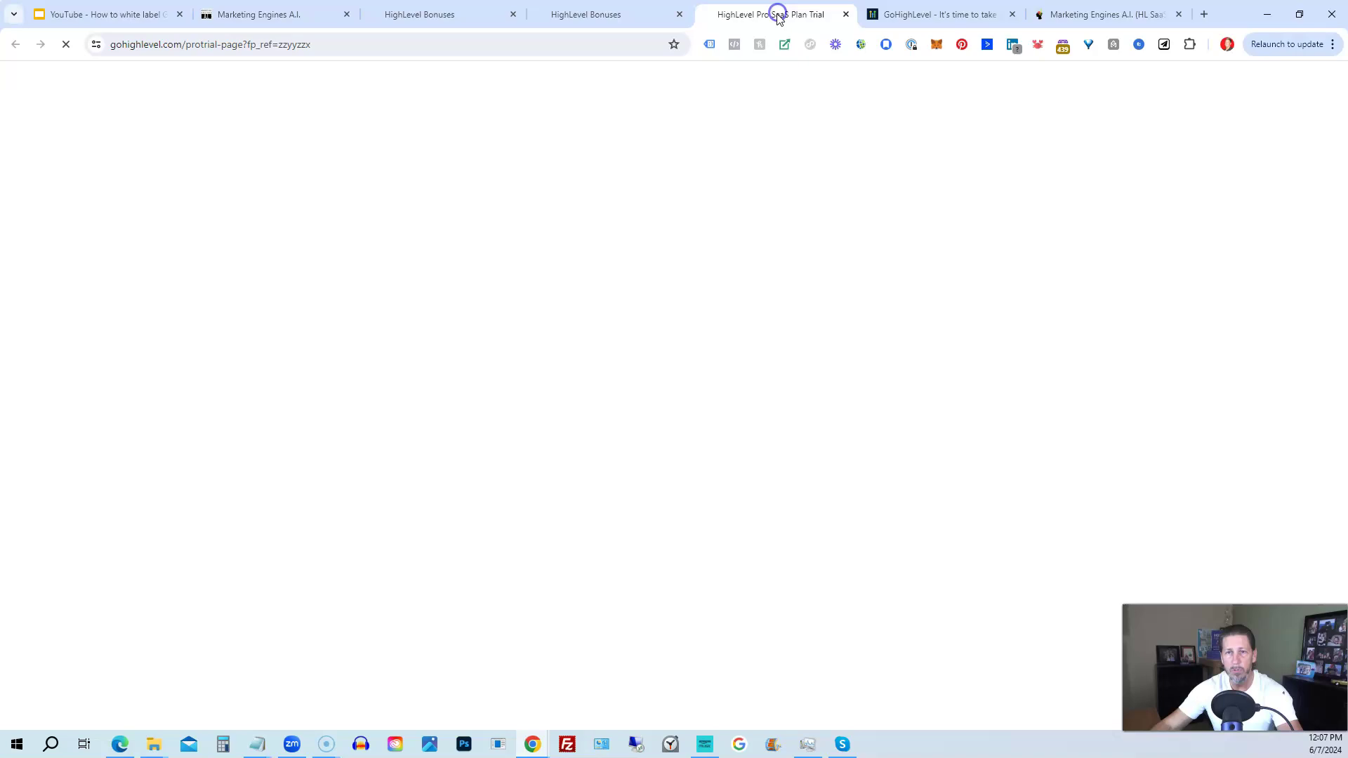
{"action": "left_click", "coordinate": [593, 15]}
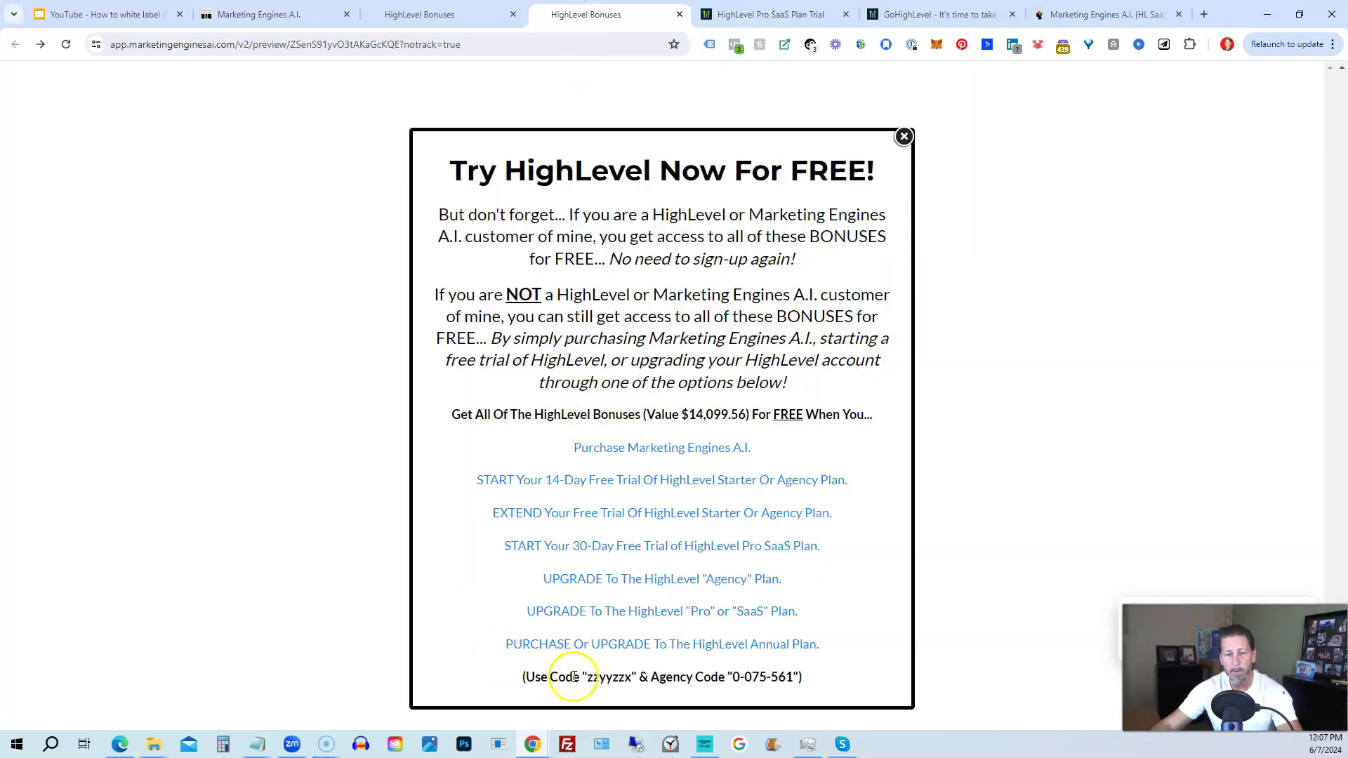
{"action": "left_click_drag", "start_coordinate": [733, 677], "coordinate": [797, 677]}
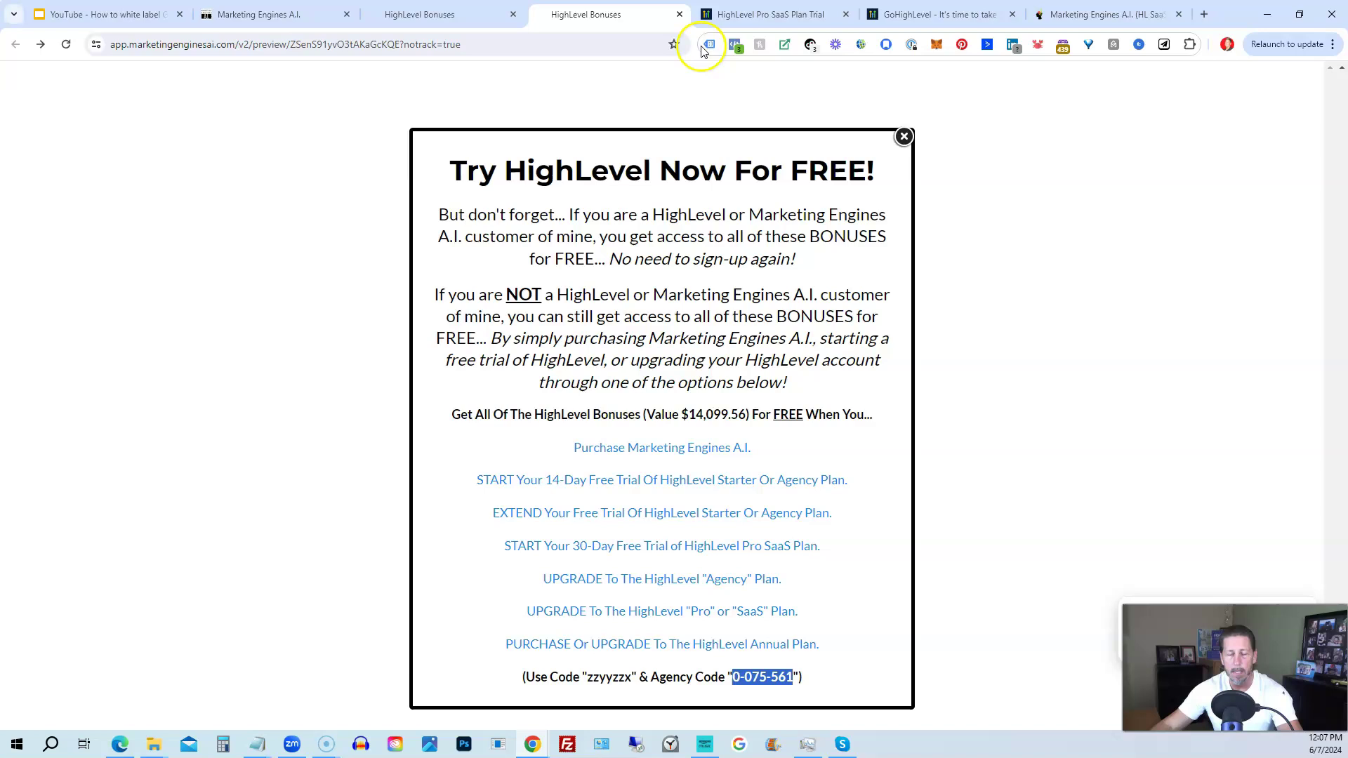
{"action": "left_click_drag", "start_coordinate": [588, 678], "coordinate": [618, 681]}
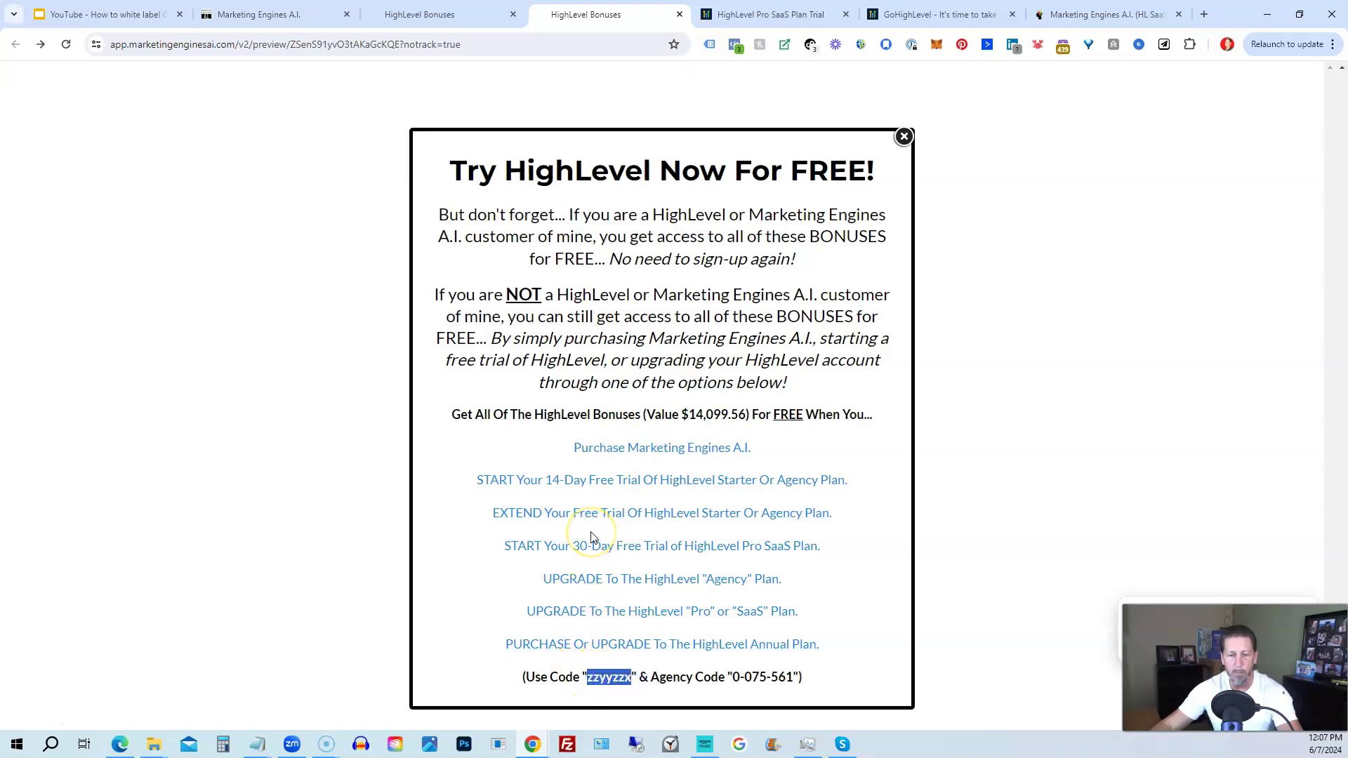
{"action": "left_click", "coordinate": [893, 12]}
{"action": "left_click", "coordinate": [626, 13]}
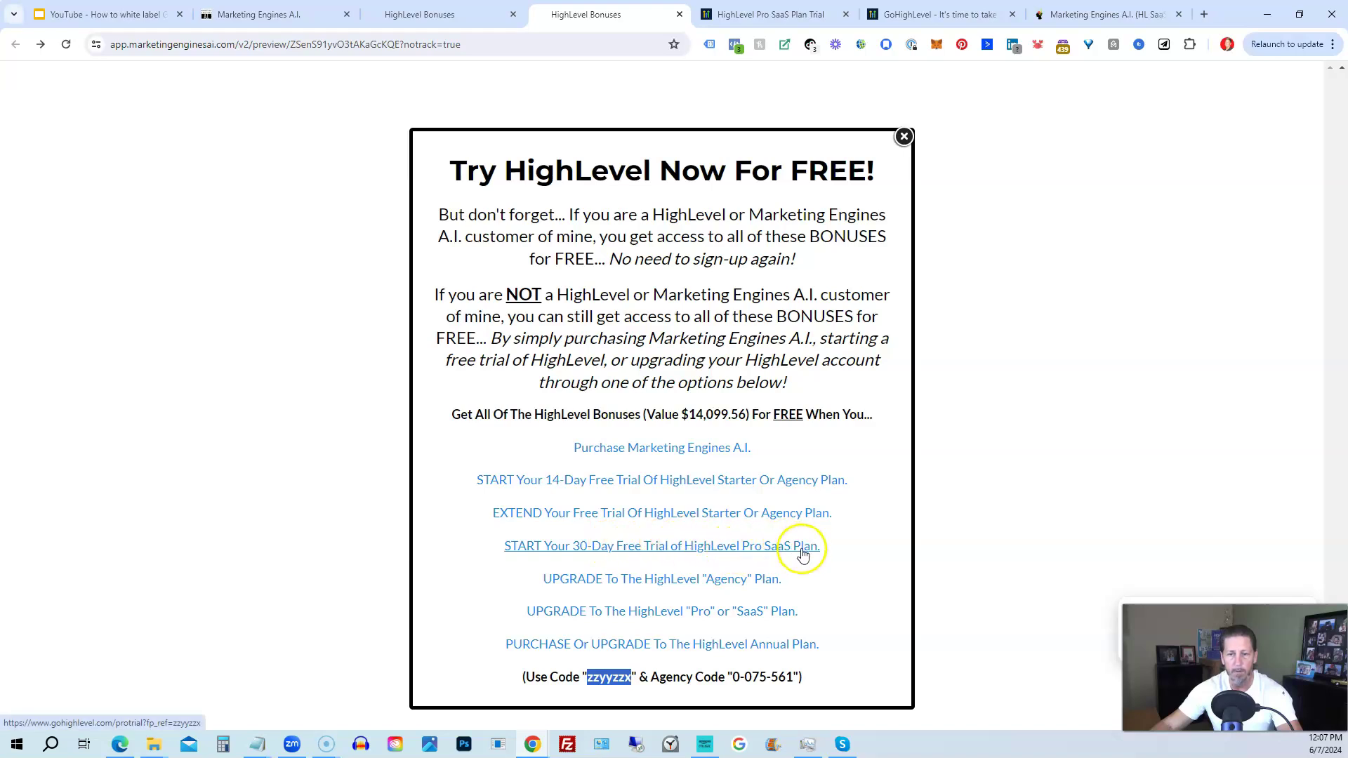
Switch to the 'HighLevel Pro SaaS Plan Trial' tab and scroll its $497/month features table
{"action": "left_click", "coordinate": [763, 14]}
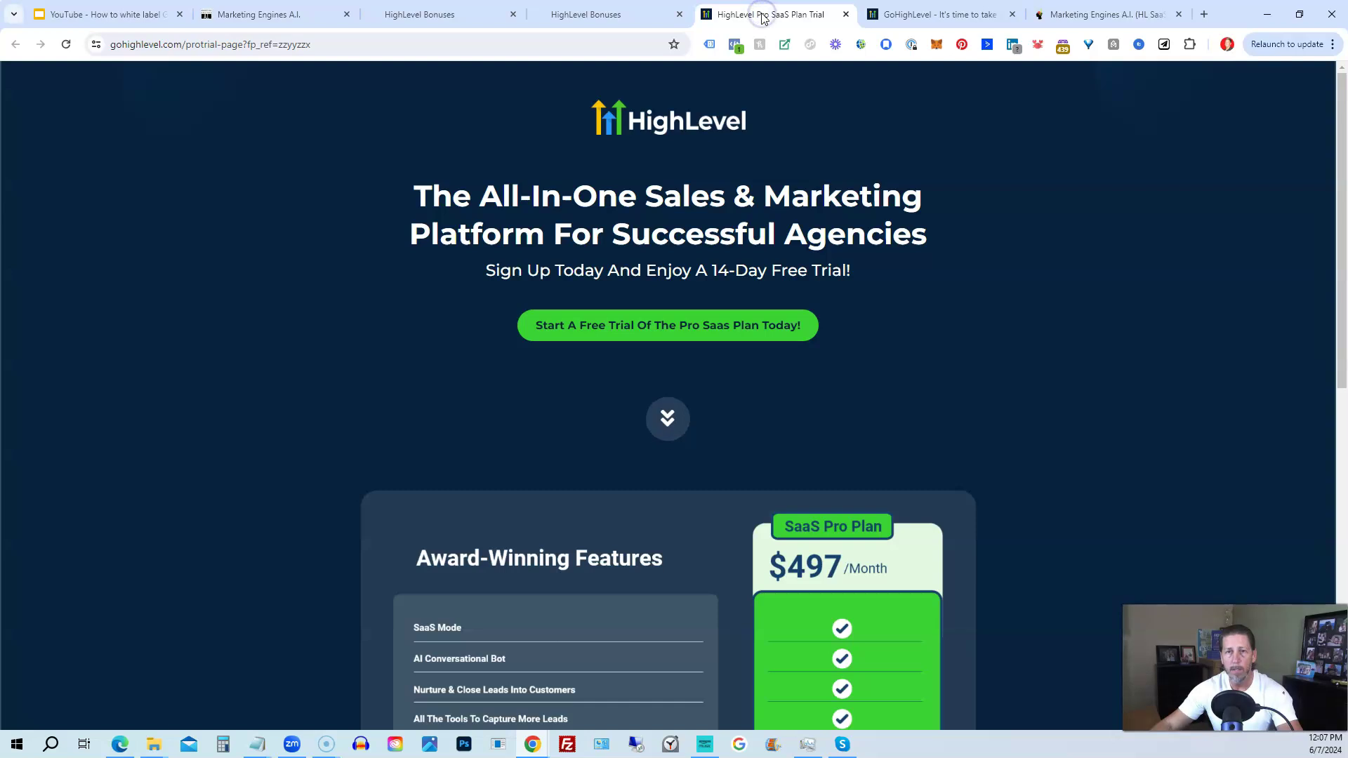
{"action": "scroll", "coordinate": [601, 403], "scroll_direction": "down", "scroll_amount": 2}
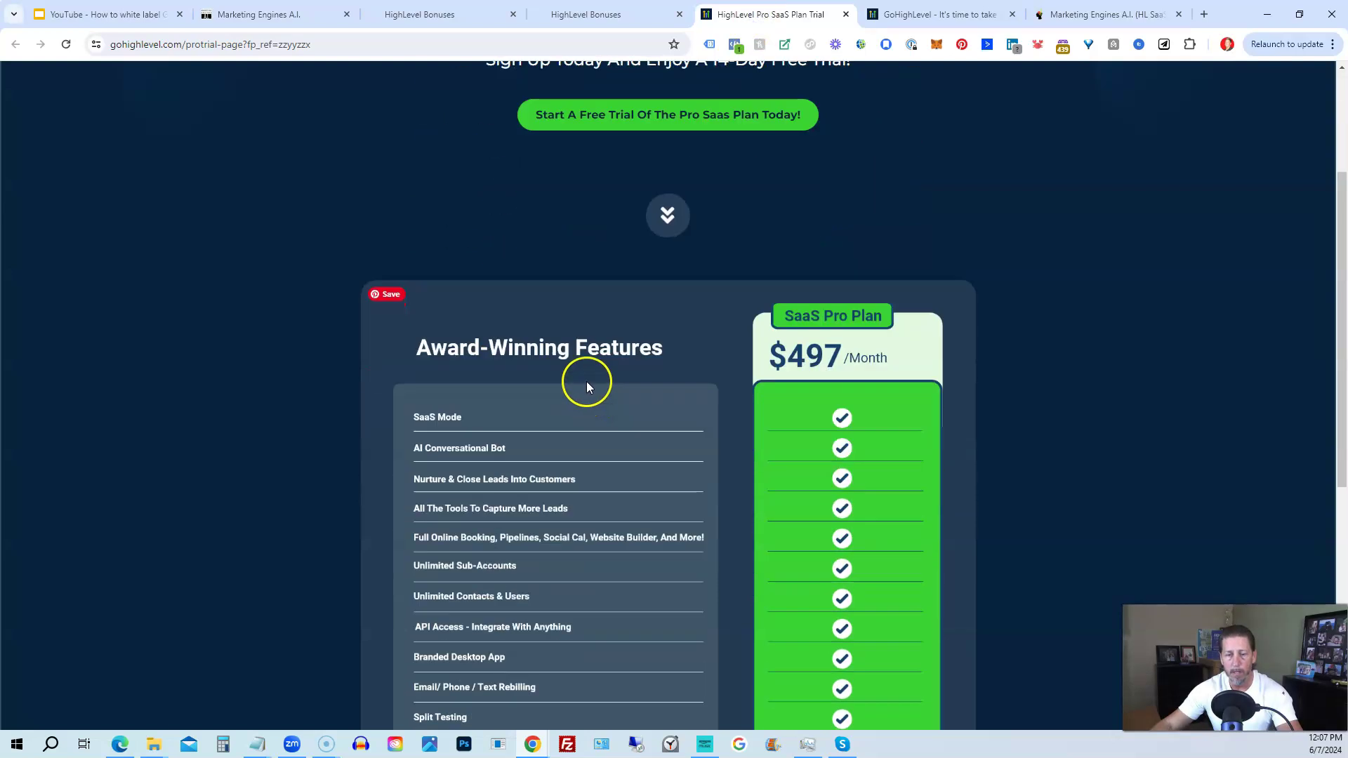
{"action": "scroll", "coordinate": [586, 381], "scroll_direction": "down", "scroll_amount": 2}
{"action": "scroll", "coordinate": [669, 485], "scroll_direction": "down", "scroll_amount": 2}
{"action": "scroll", "coordinate": [658, 530], "scroll_direction": "down", "scroll_amount": 1}
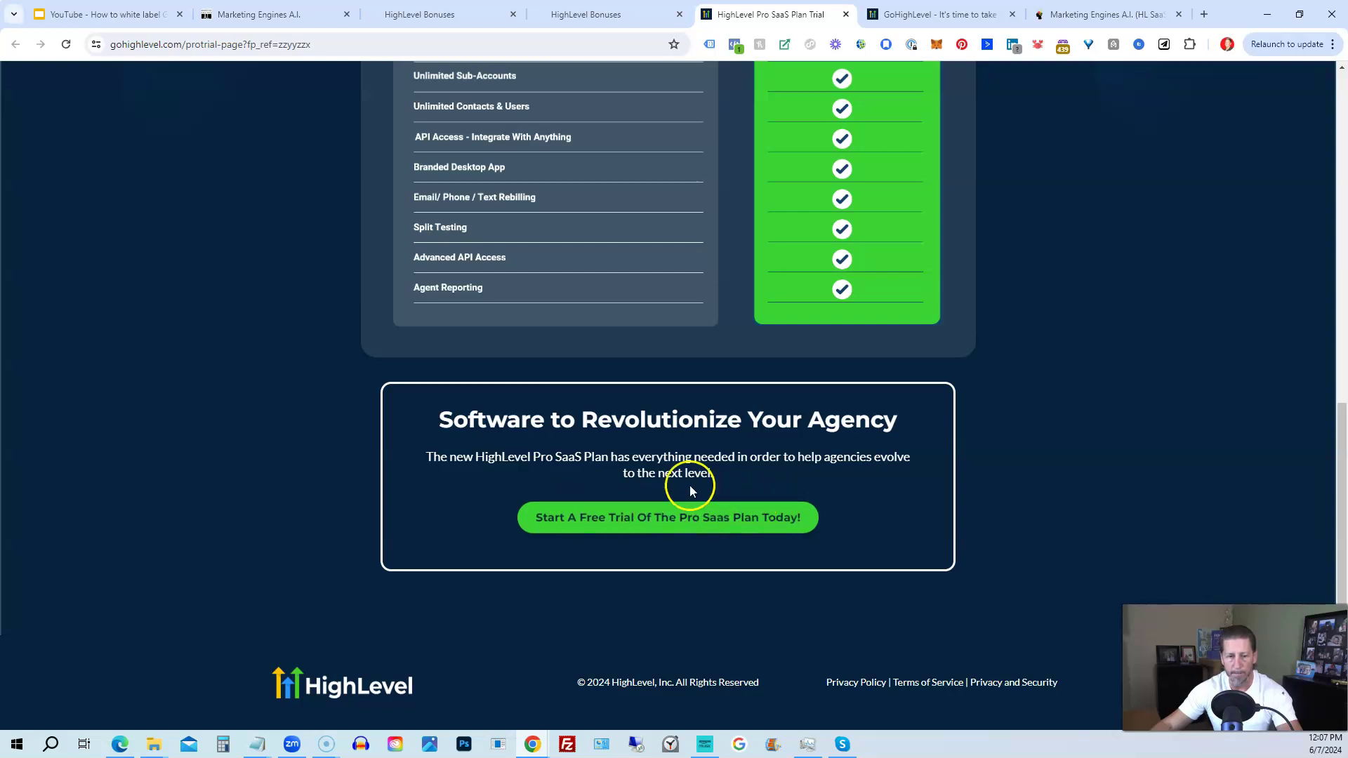
{"action": "scroll", "coordinate": [686, 481], "scroll_direction": "up", "scroll_amount": 1}
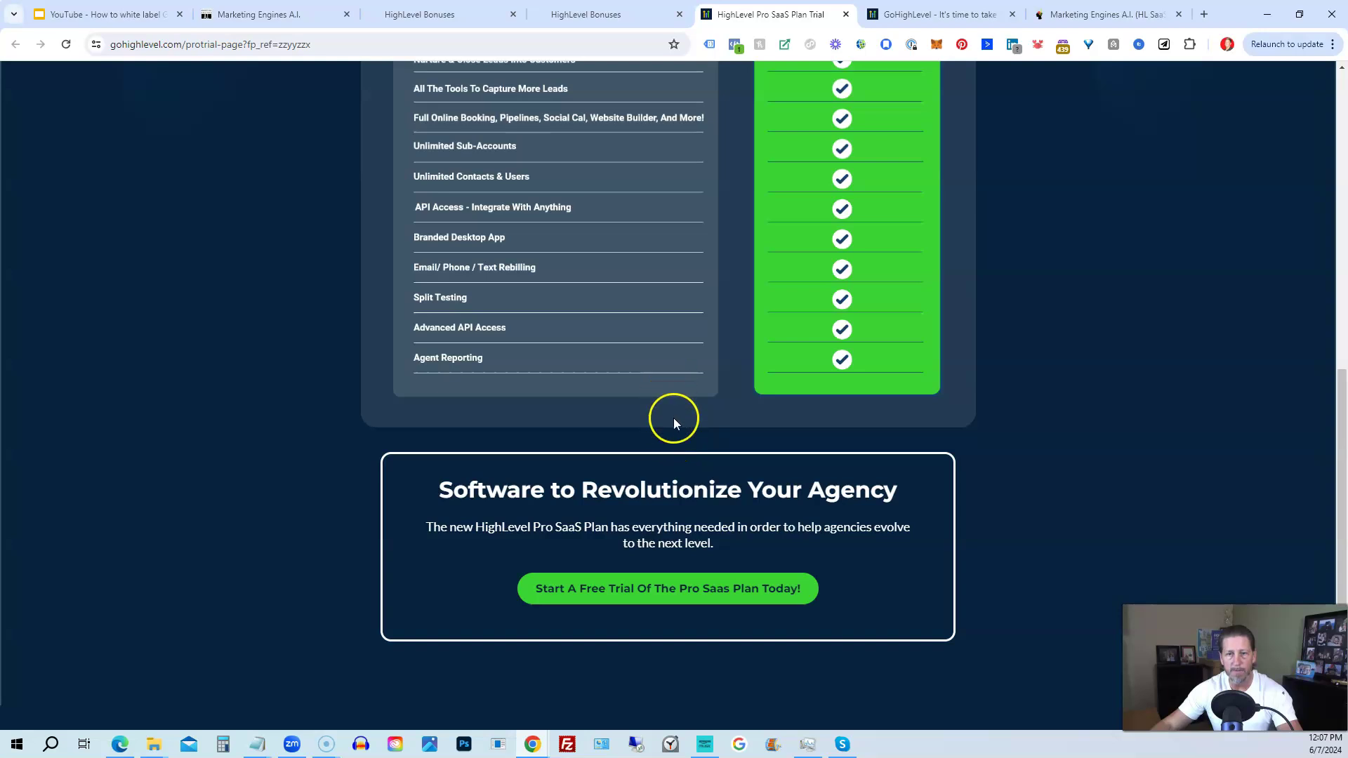
{"action": "scroll", "coordinate": [452, 482], "scroll_direction": "up", "scroll_amount": 5}
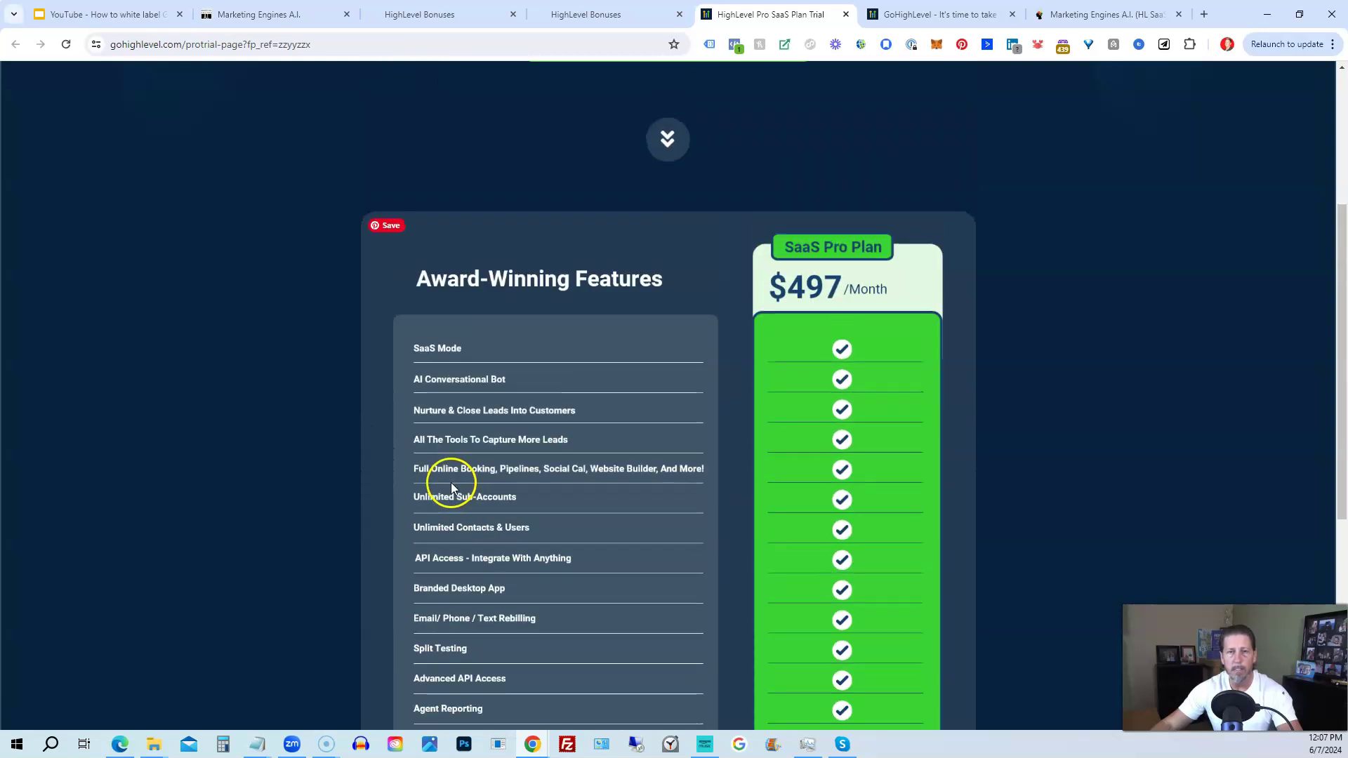
{"action": "scroll", "coordinate": [422, 469], "scroll_direction": "up", "scroll_amount": 4}
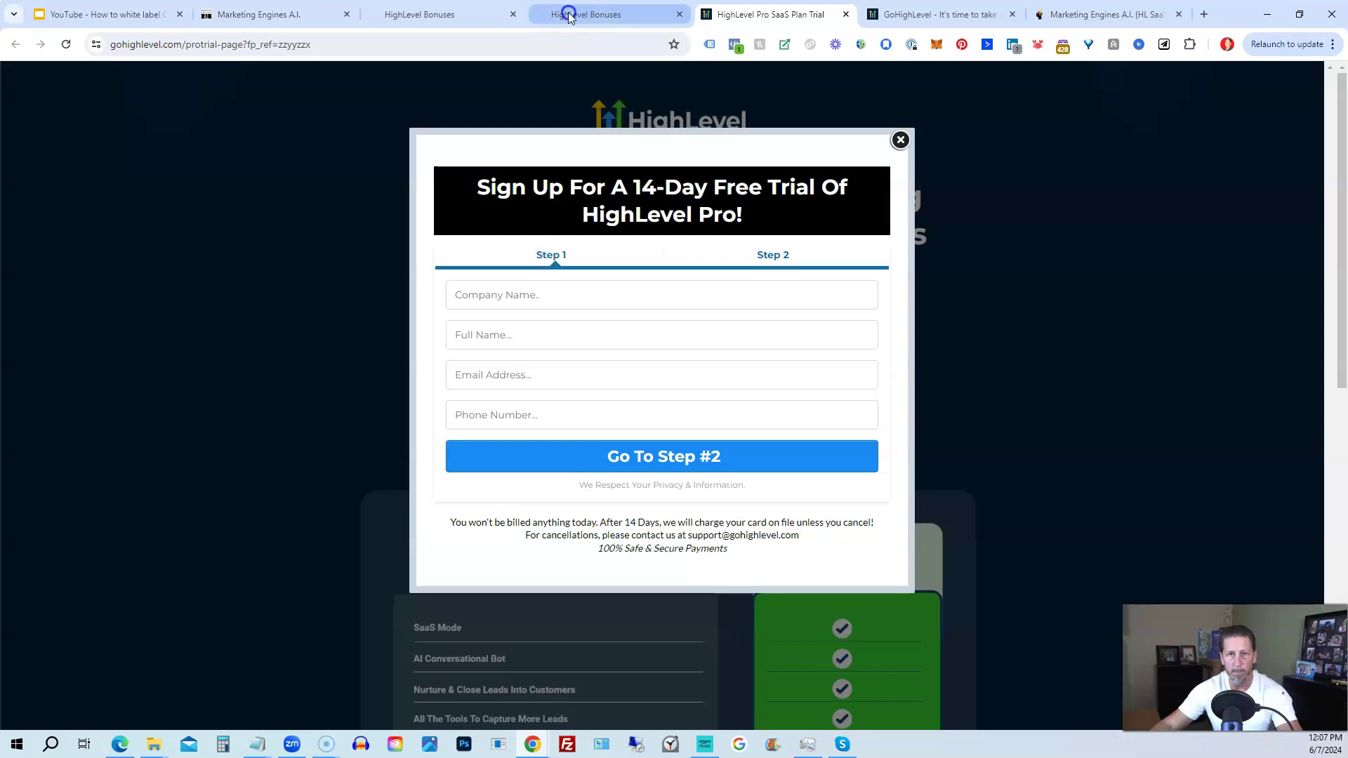
Switch back to the HighLevel Bonuses tab, where 'zzyyzzx' is still highlighted in the popup
{"action": "left_click", "coordinate": [567, 15]}
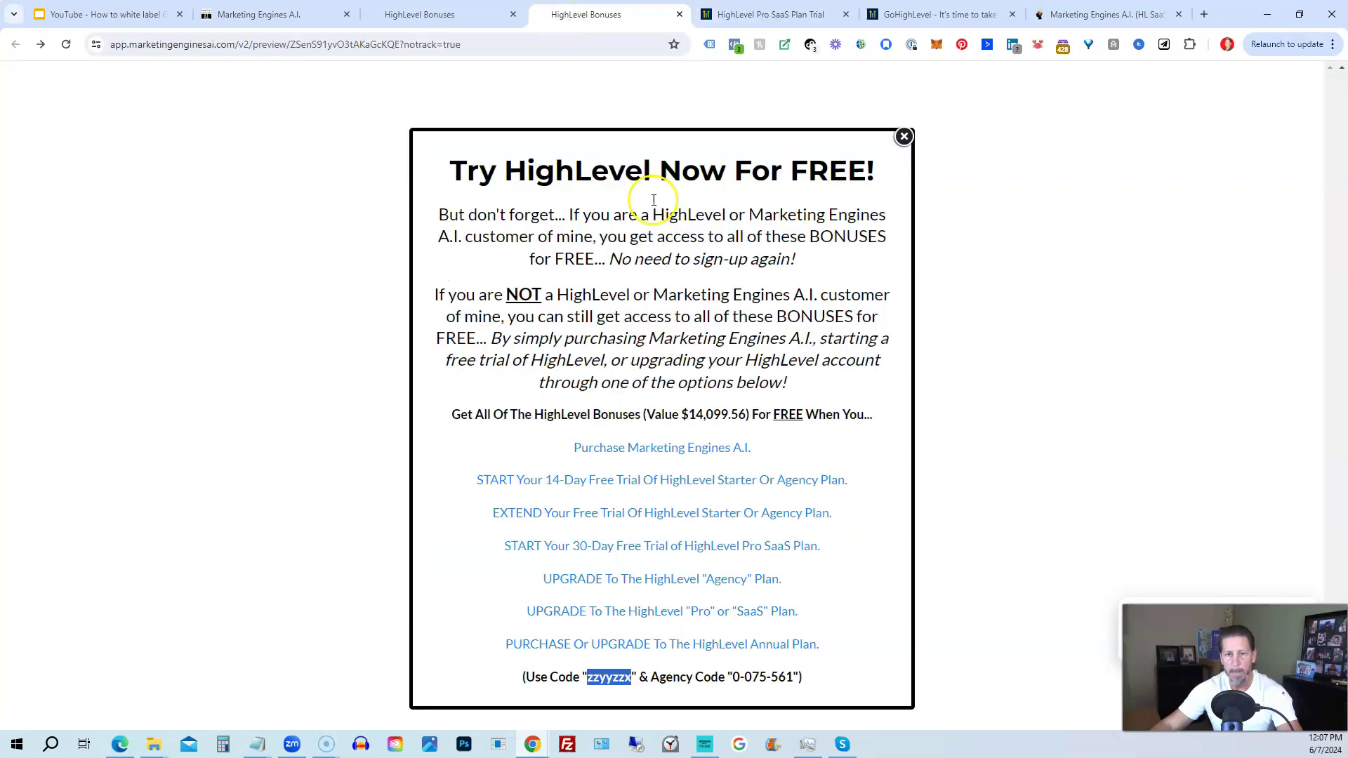